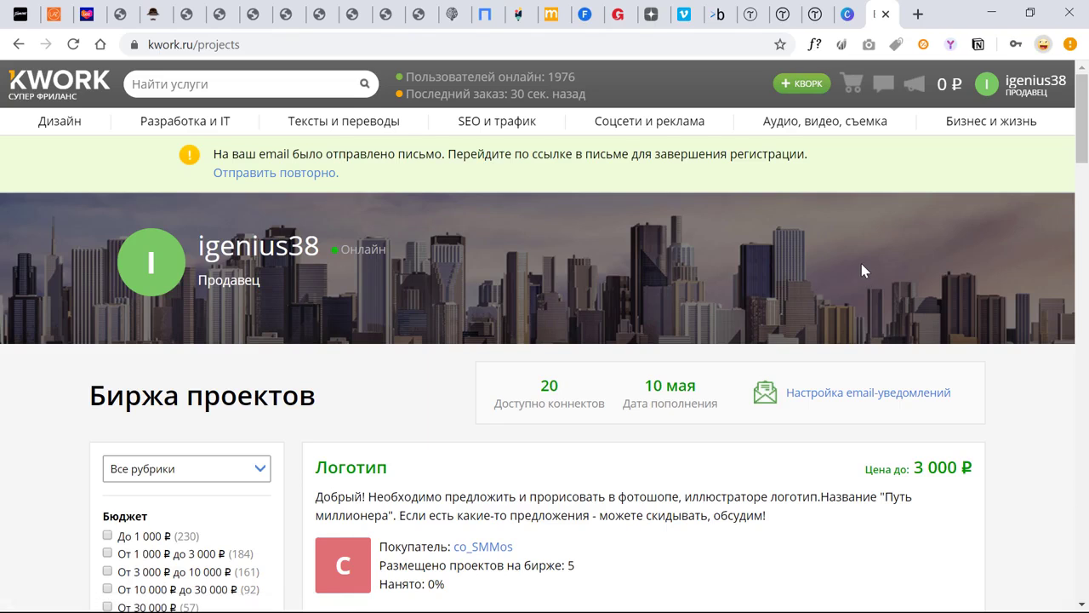
# Look over the project exchange listings and filter them by "Мои любимые рубрики".
pyautogui.scroll(-2, 842, 235)
pyautogui.scroll(-4, 843, 239)
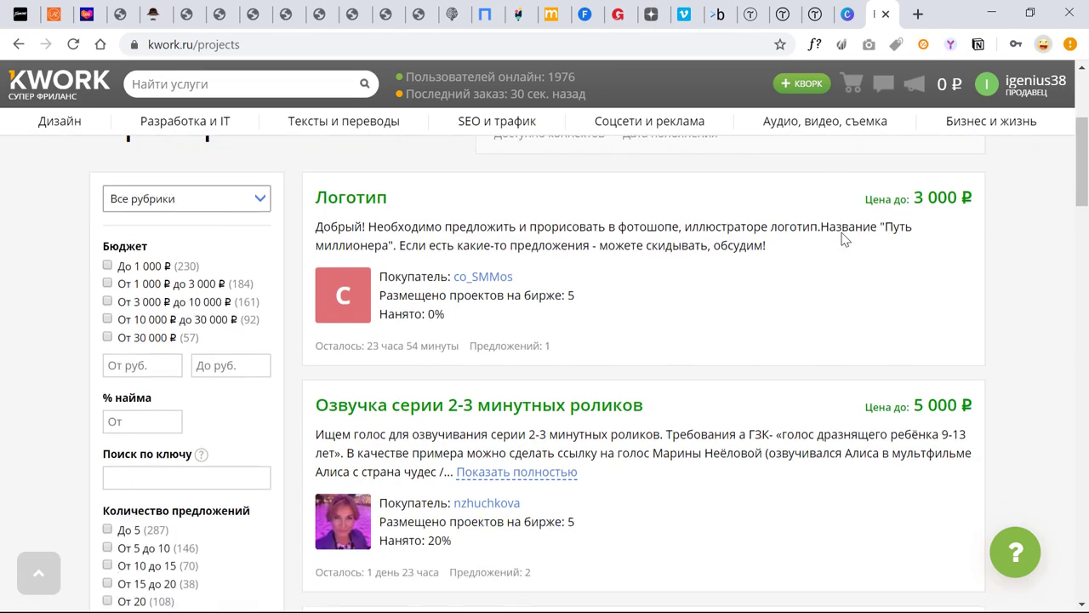
pyautogui.scroll(4, 843, 239)
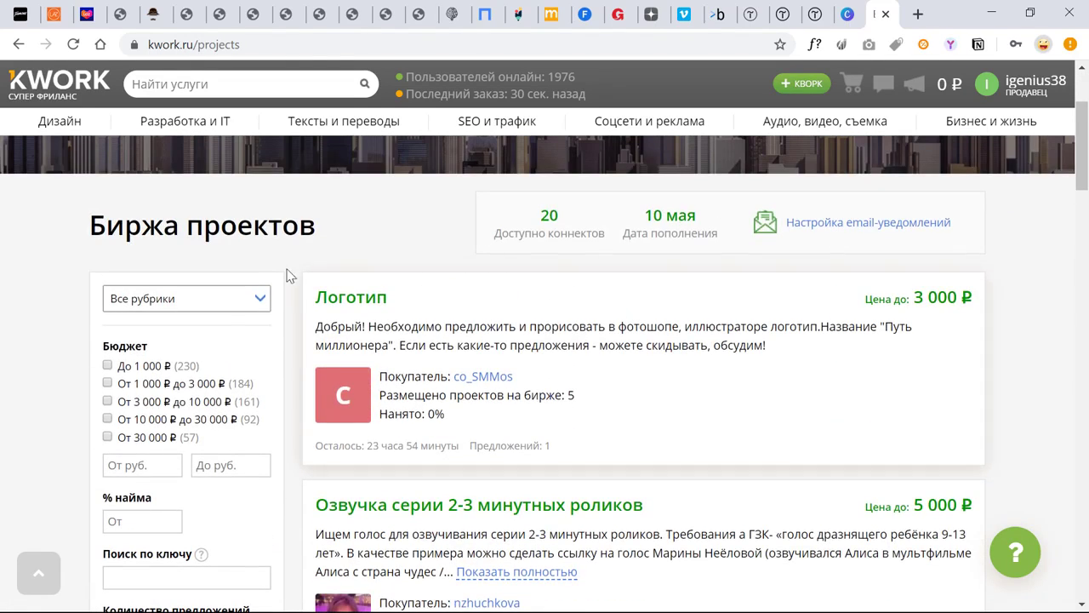
pyautogui.click(164, 304)
pyautogui.click(184, 343)
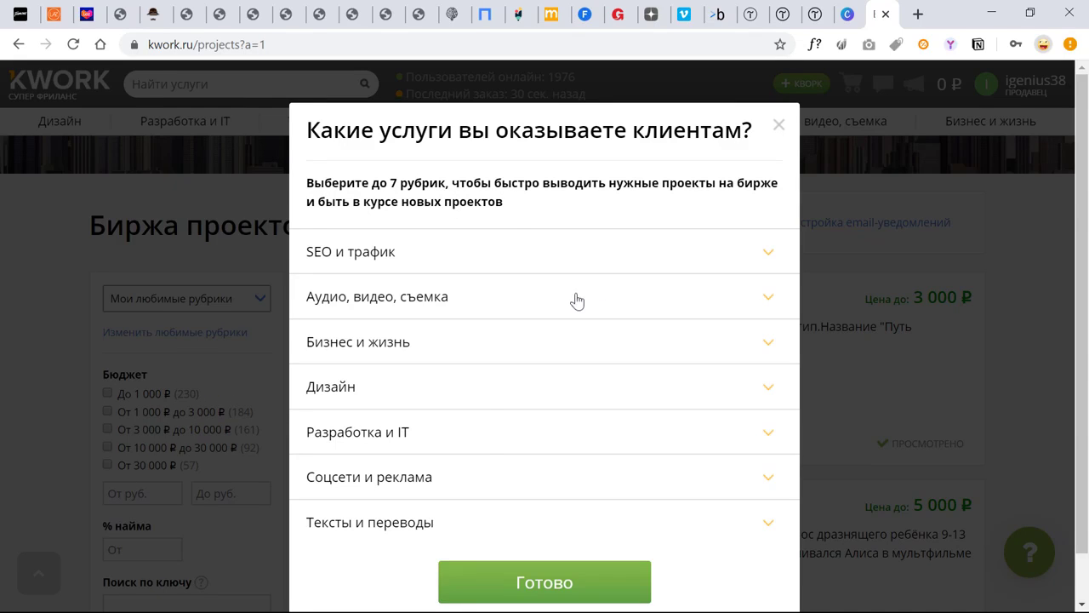
# Select the design categories "Графический дизайн", "Готовые шаблоны и рисунки", "Дизайн в соцсетях" and "Фотомонтаж и обработка" as favourites.
pyautogui.click(505, 388)
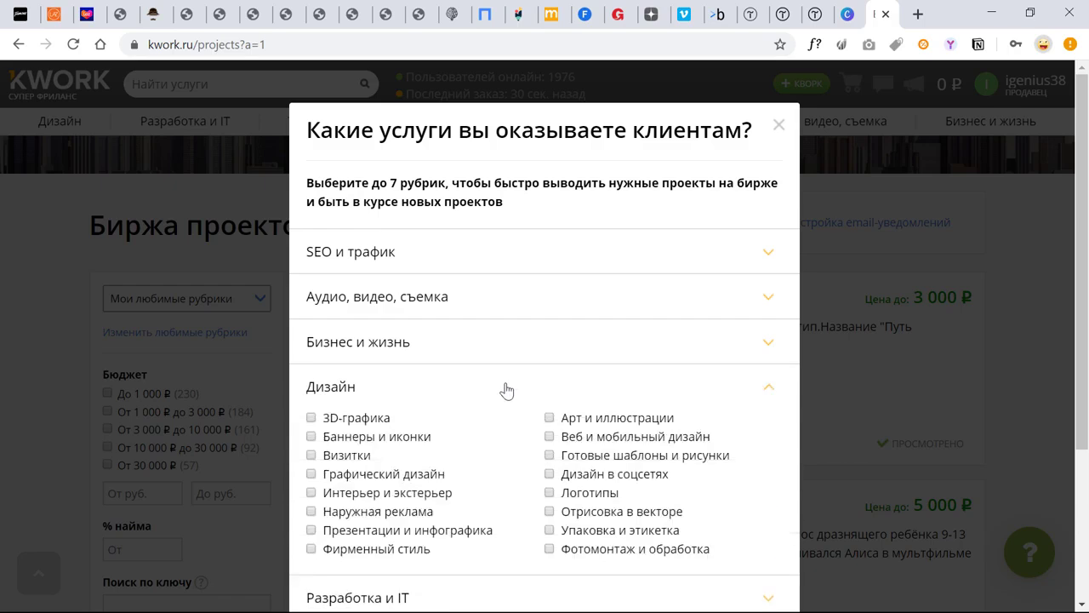
pyautogui.scroll(-1, 503, 400)
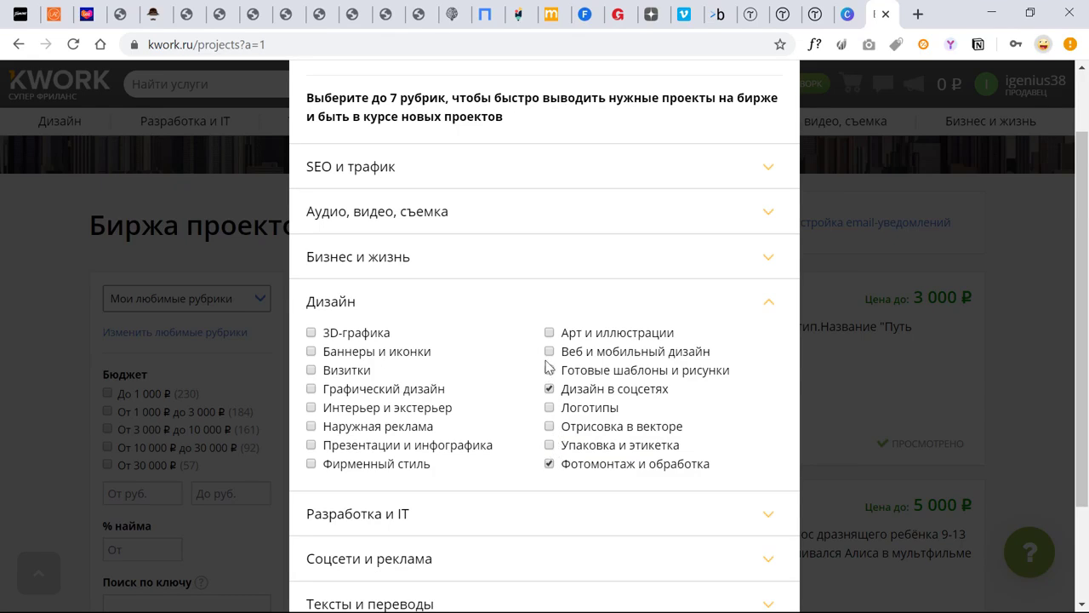
pyautogui.click(312, 389)
pyautogui.click(550, 370)
# Check the "Разработка и IT" categories without selecting any, and save the favourite category selection.
pyautogui.click(540, 513)
pyautogui.scroll(-2, 539, 435)
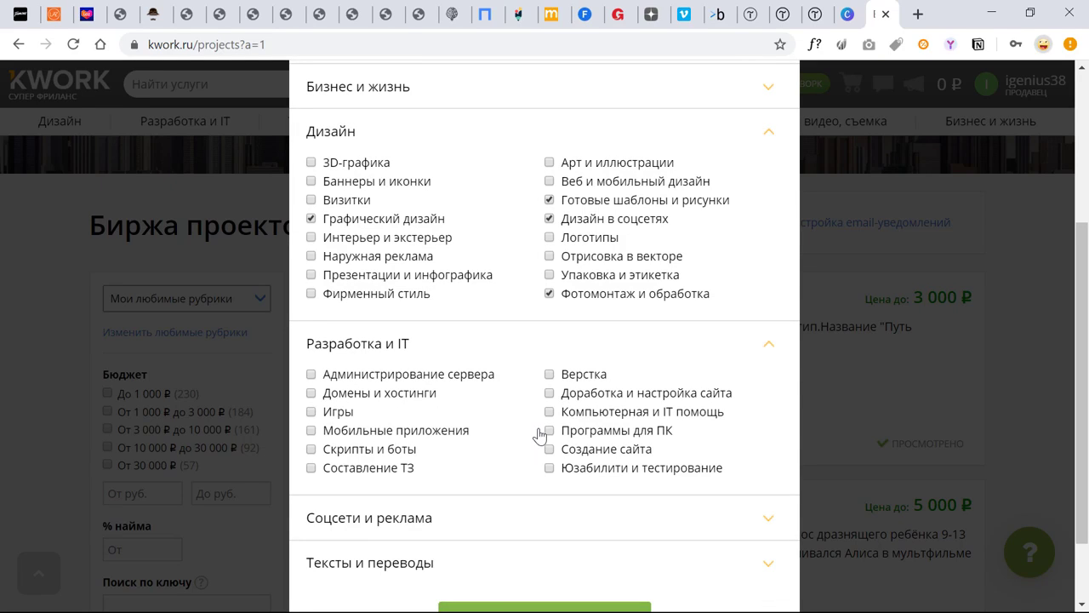
pyautogui.click(764, 351)
pyautogui.scroll(3, 713, 341)
pyautogui.scroll(-2, 713, 340)
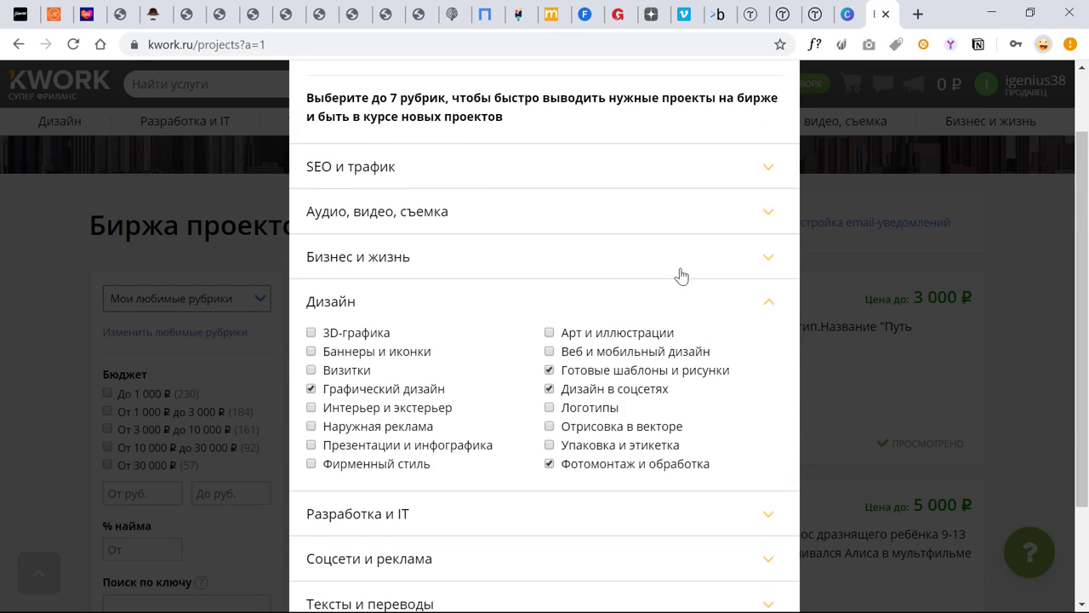
pyautogui.scroll(-2, 648, 311)
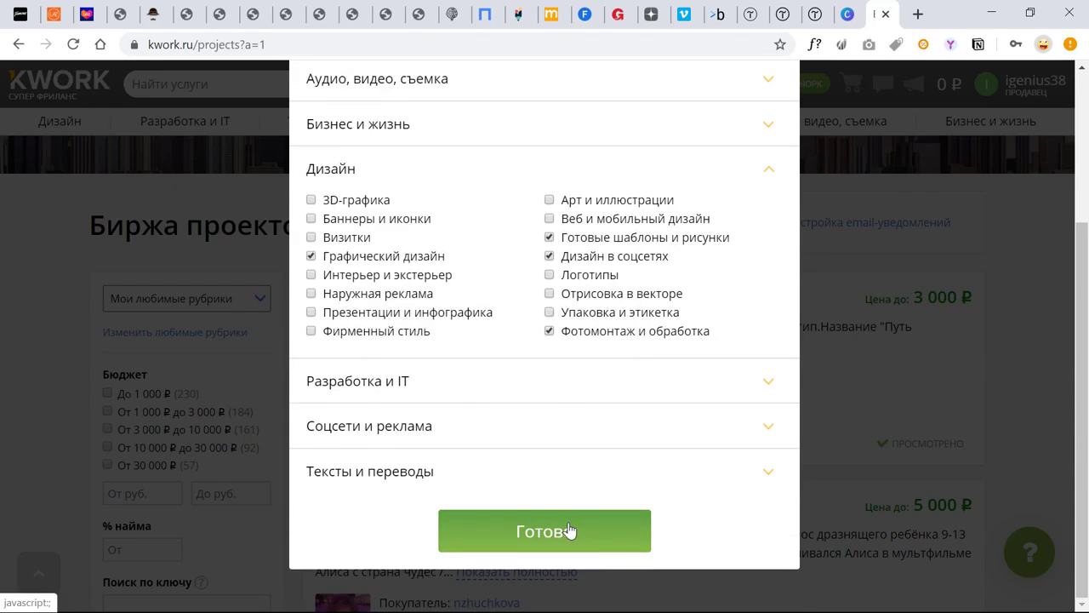
pyautogui.click(567, 530)
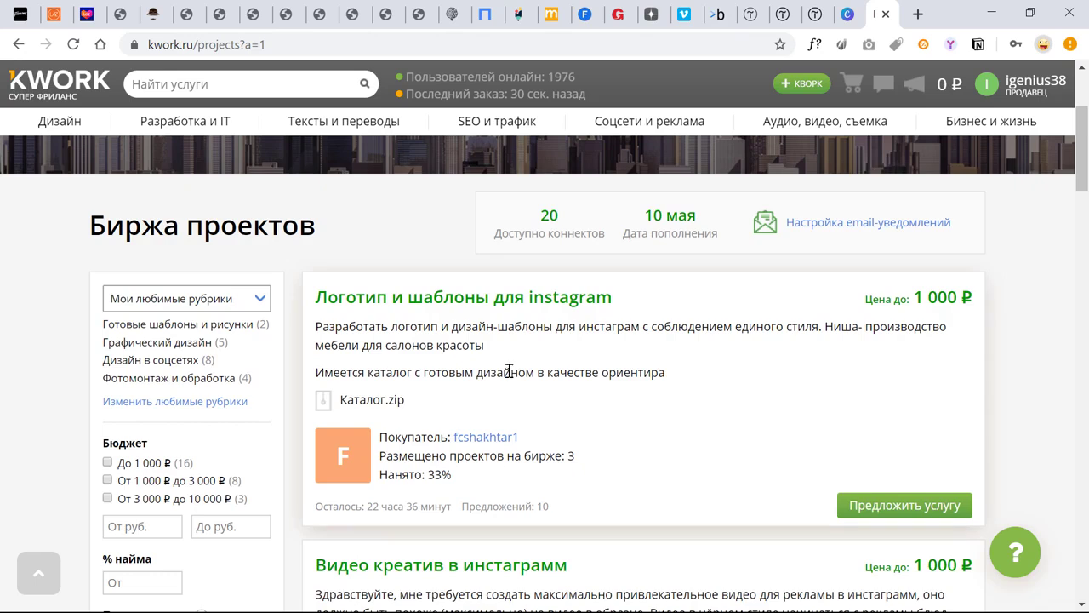
# Look through the projects in the favourite categories and filter them by the keyword "фон".
pyautogui.scroll(-8, 509, 352)
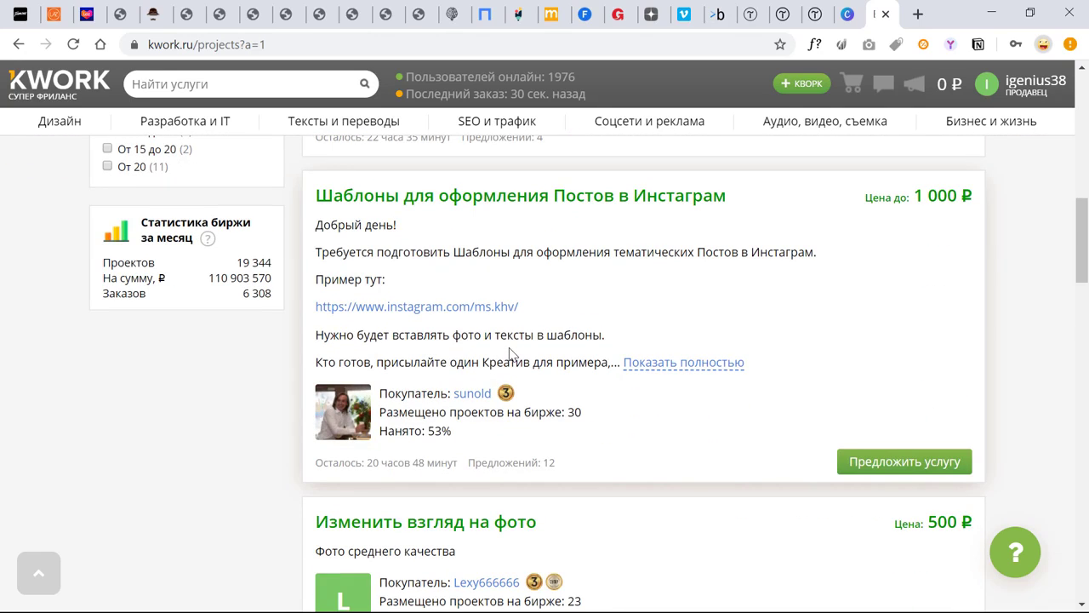
pyautogui.scroll(10, 509, 352)
pyautogui.scroll(-1, 391, 362)
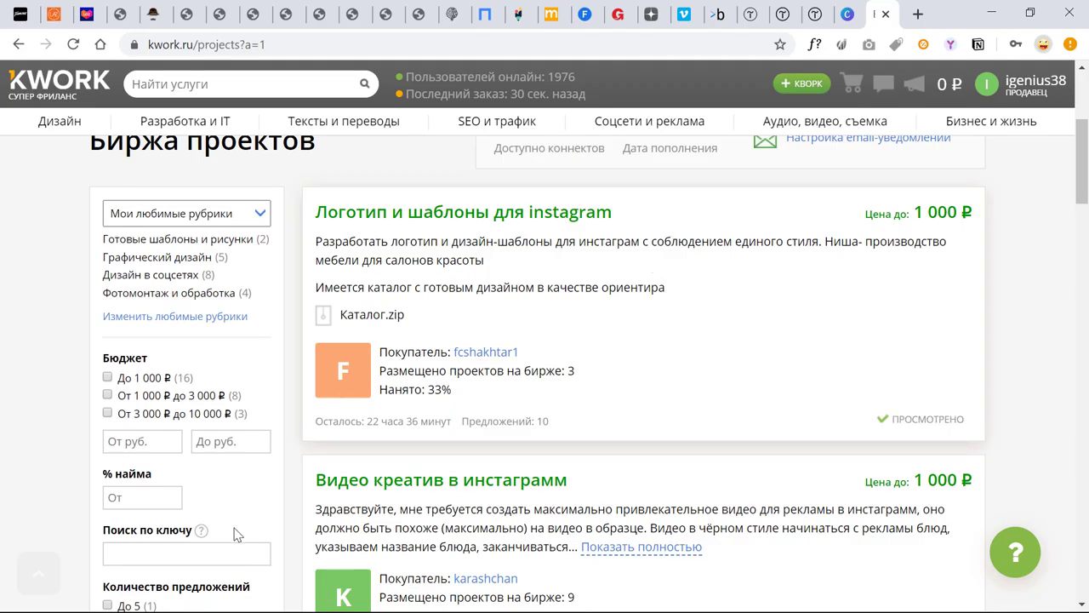
pyautogui.click(188, 552)
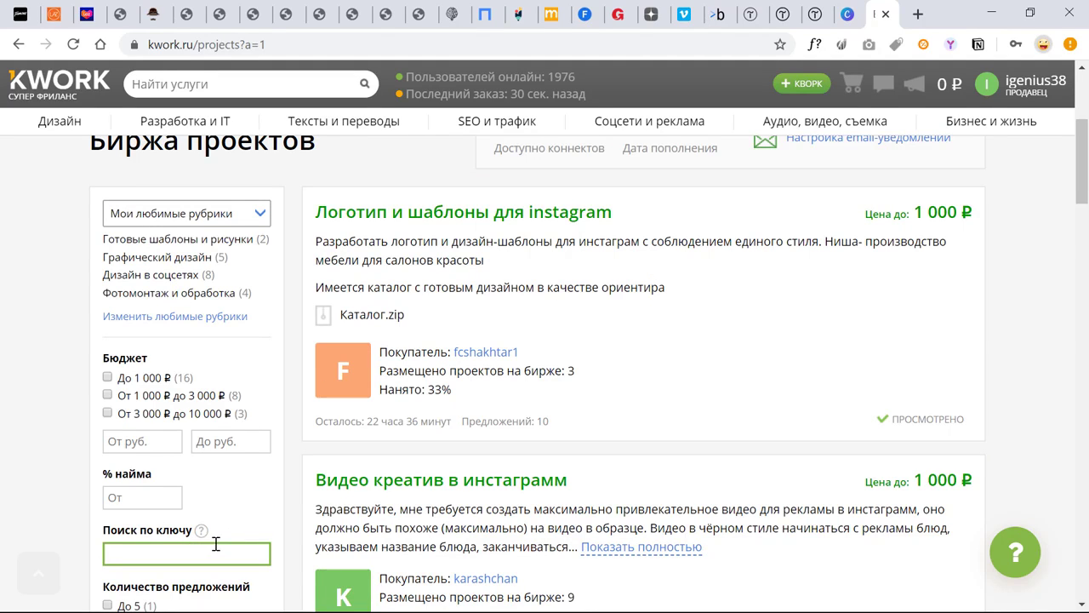
pyautogui.write('a')
pyautogui.press('BackSpace')
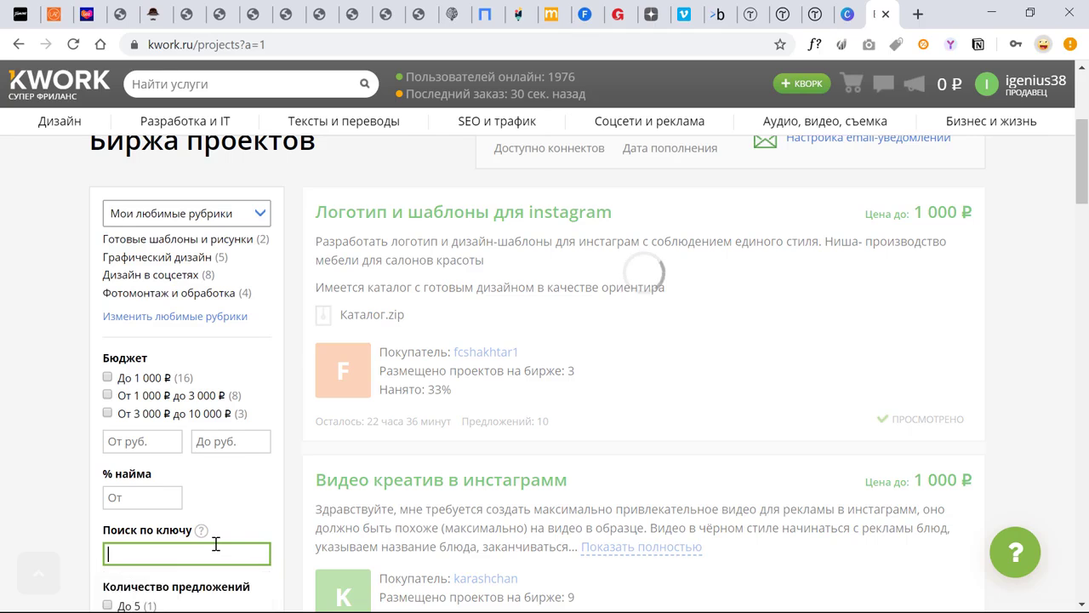
pyautogui.write('ф')
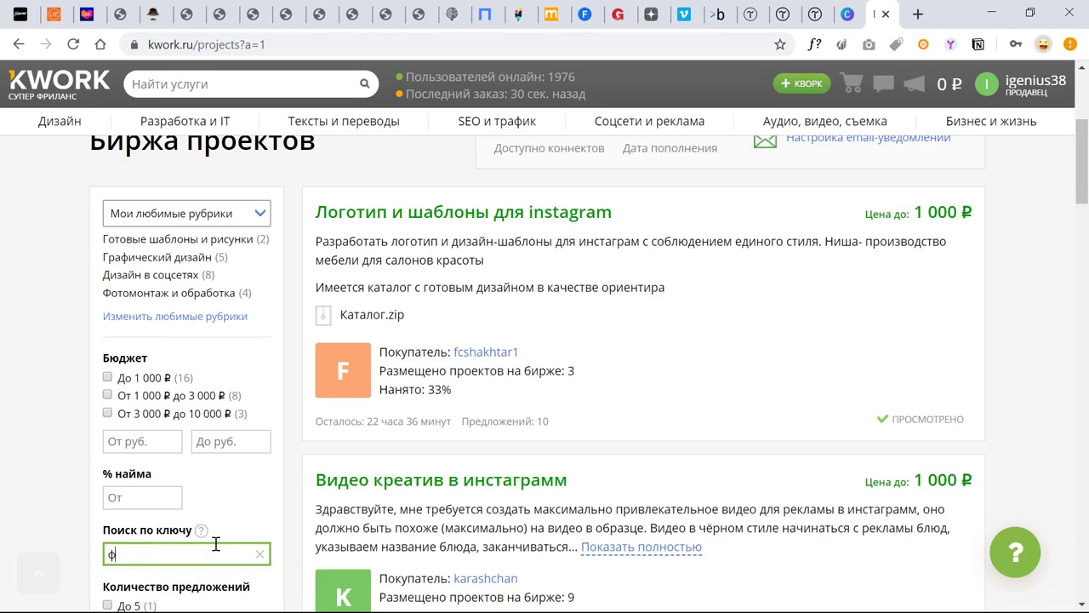
pyautogui.write('он')
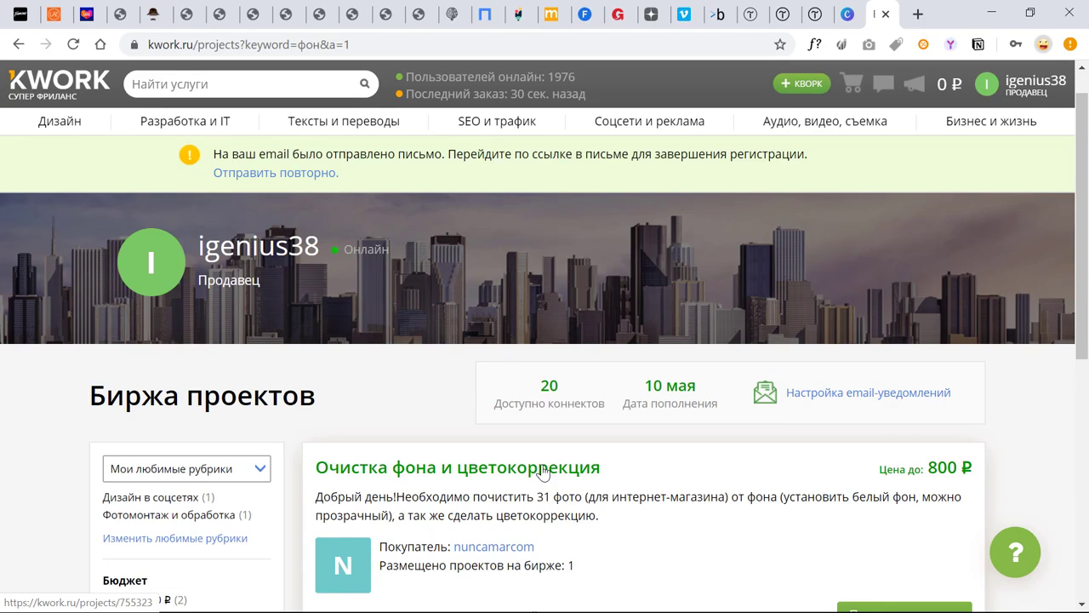
# Examine the projects matching the keyword, the offer-count filter and the exchange's monthly statistics.
pyautogui.scroll(-6, 383, 460)
pyautogui.scroll(1, 215, 411)
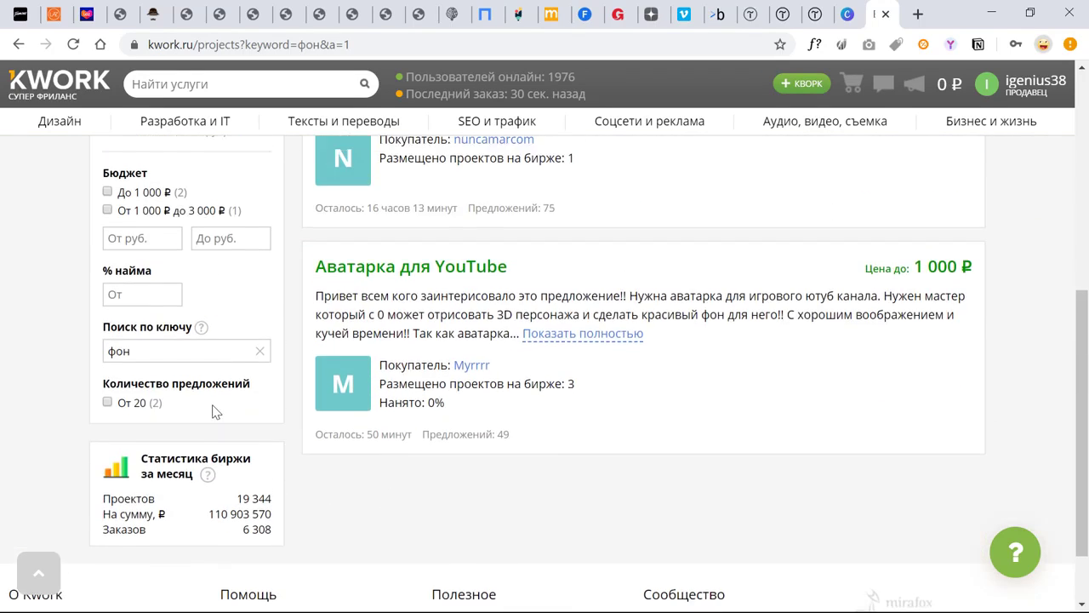
pyautogui.scroll(1, 216, 411)
pyautogui.scroll(-2, 215, 411)
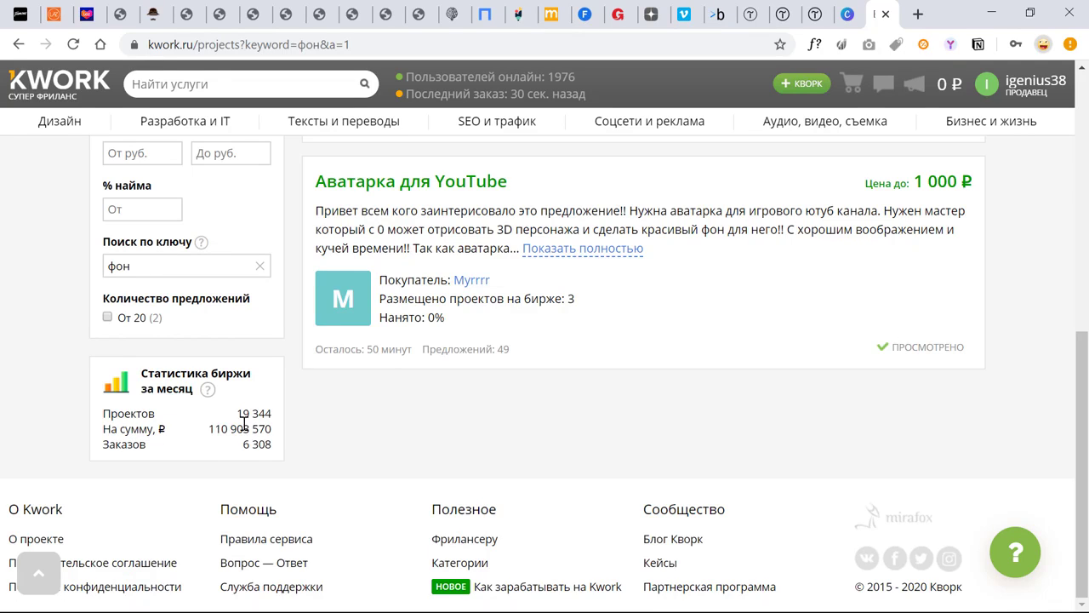
pyautogui.scroll(1, 315, 438)
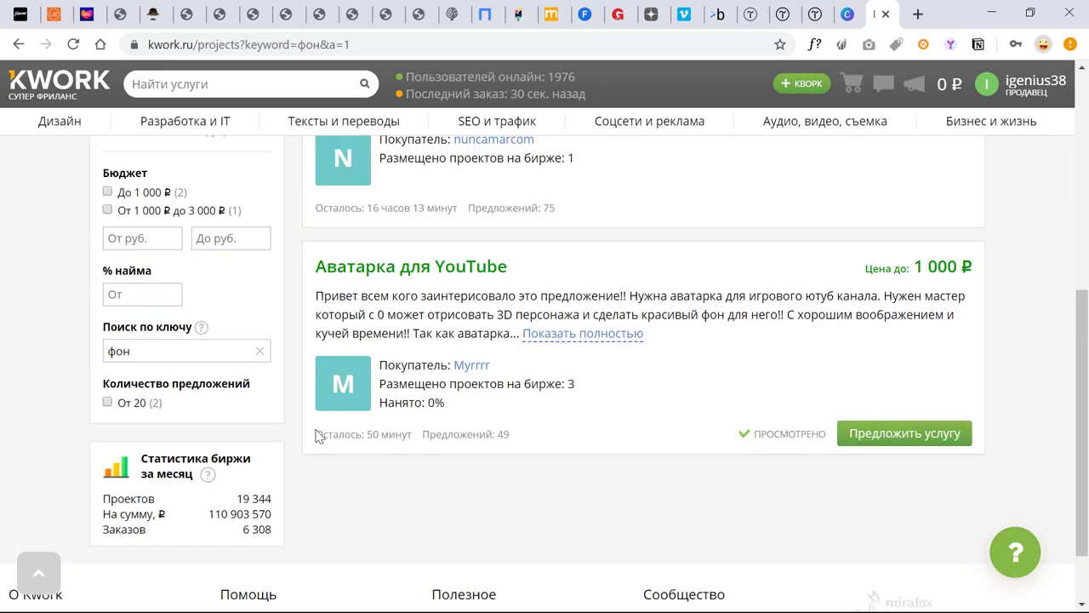
# Review the available connects, their replenishment date and the budgets and descriptions of the filtered projects.
pyautogui.scroll(5, 323, 408)
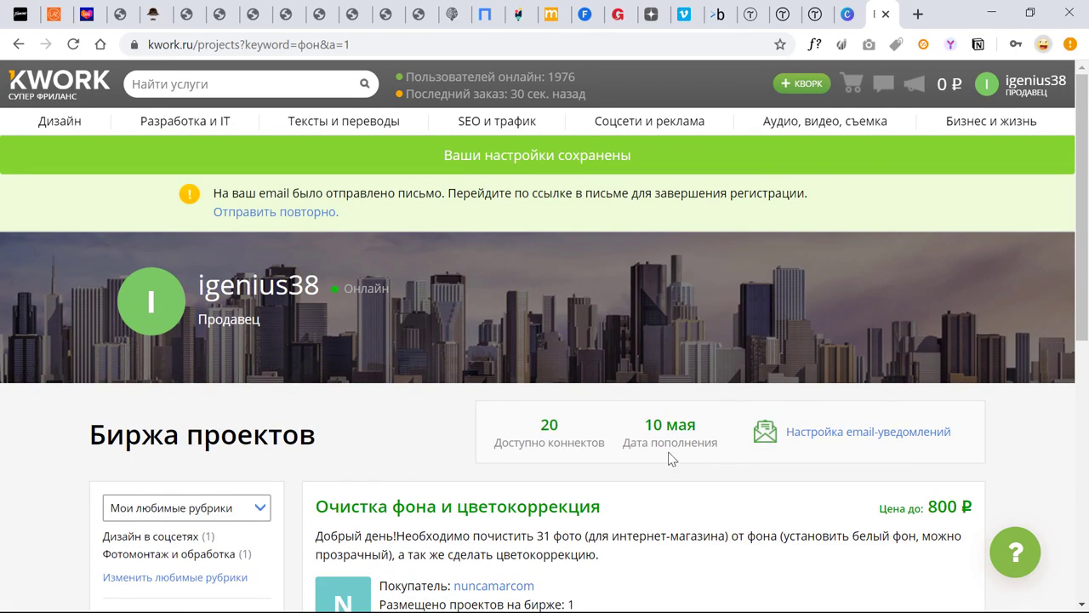
pyautogui.moveTo(613, 408)
pyautogui.scroll(-1, 911, 307)
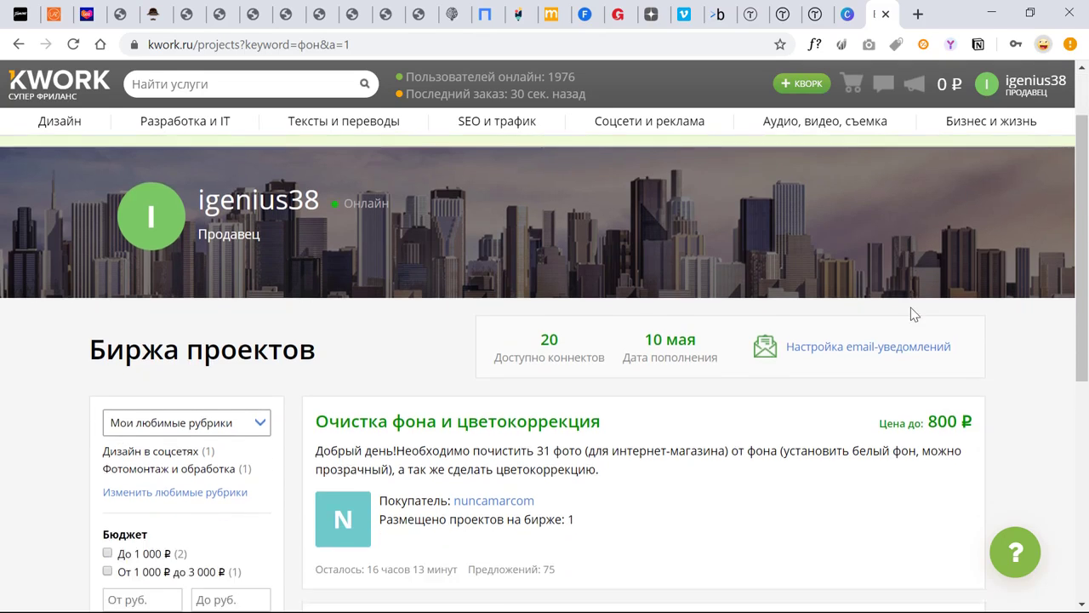
pyautogui.scroll(-1, 911, 309)
pyautogui.scroll(-3, 910, 308)
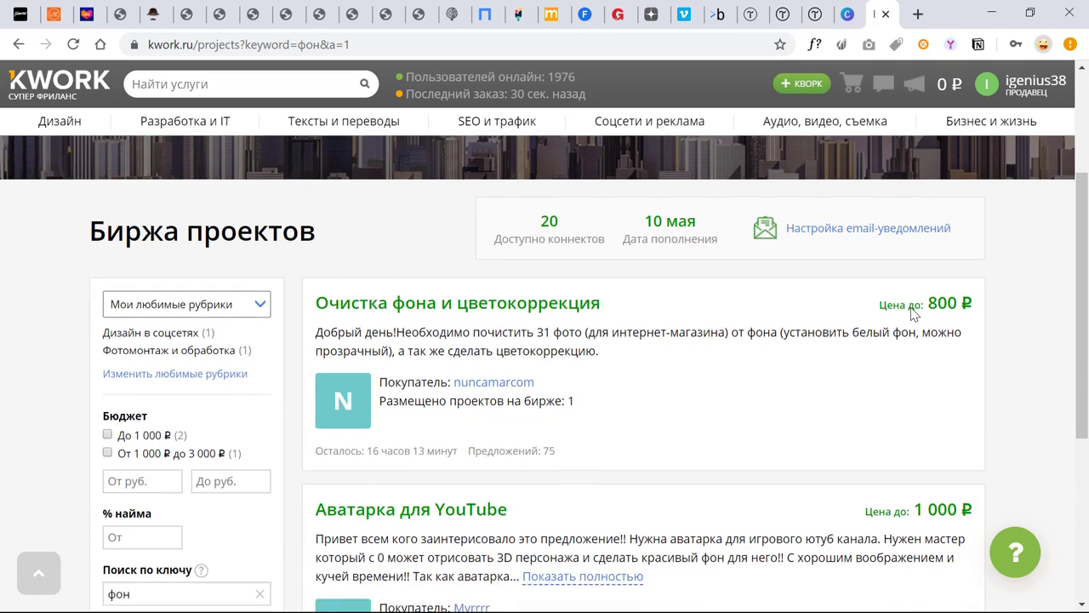
pyautogui.scroll(3, 888, 236)
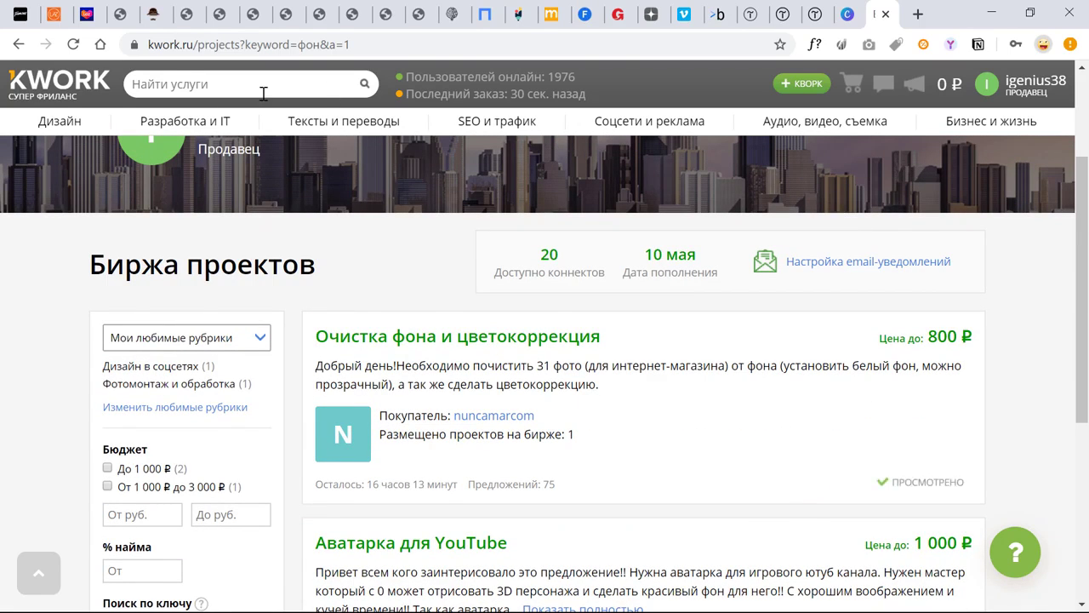
pyautogui.moveTo(183, 119)
pyautogui.scroll(1, 890, 290)
pyautogui.scroll(-3, 890, 291)
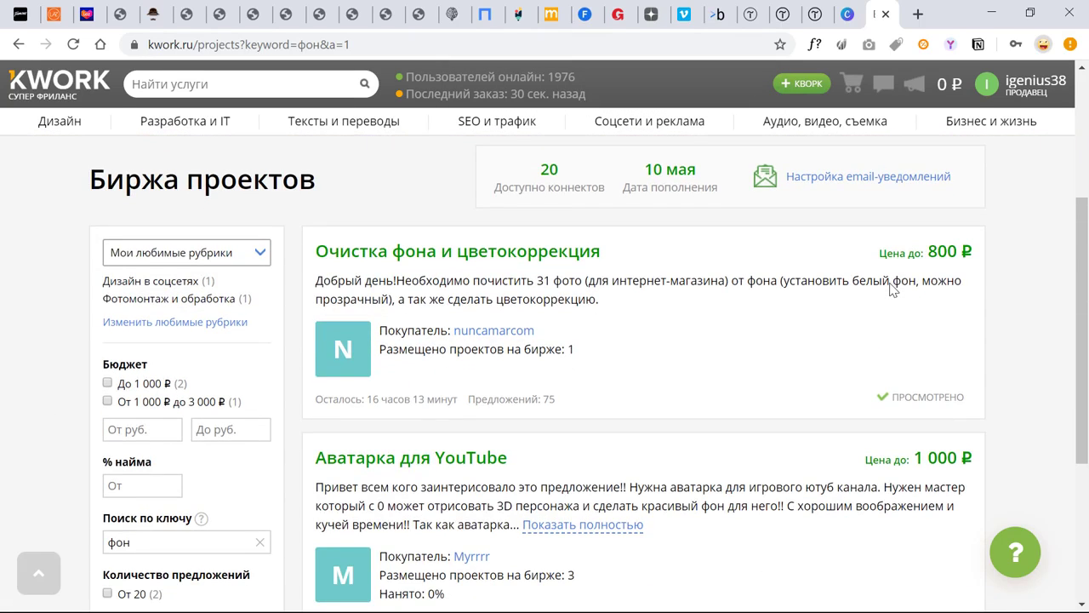
pyautogui.scroll(2, 891, 284)
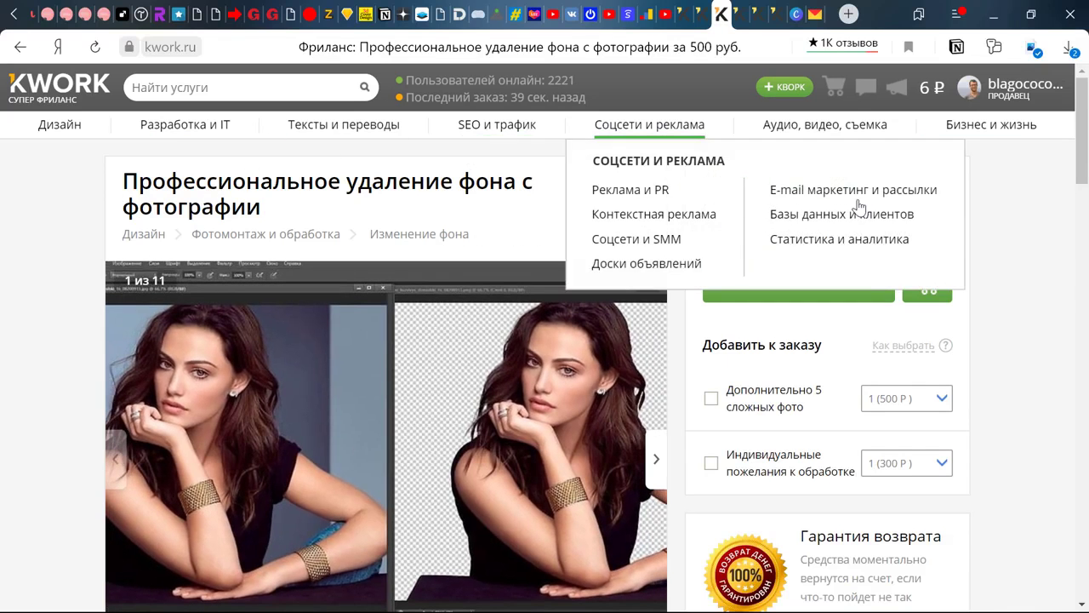
# Examine the "Профессиональное удаление фона с фотографии" listing, its sample images and its order price for 100 images.
pyautogui.moveTo(1081, 157); pyautogui.dragTo(1067, 125)
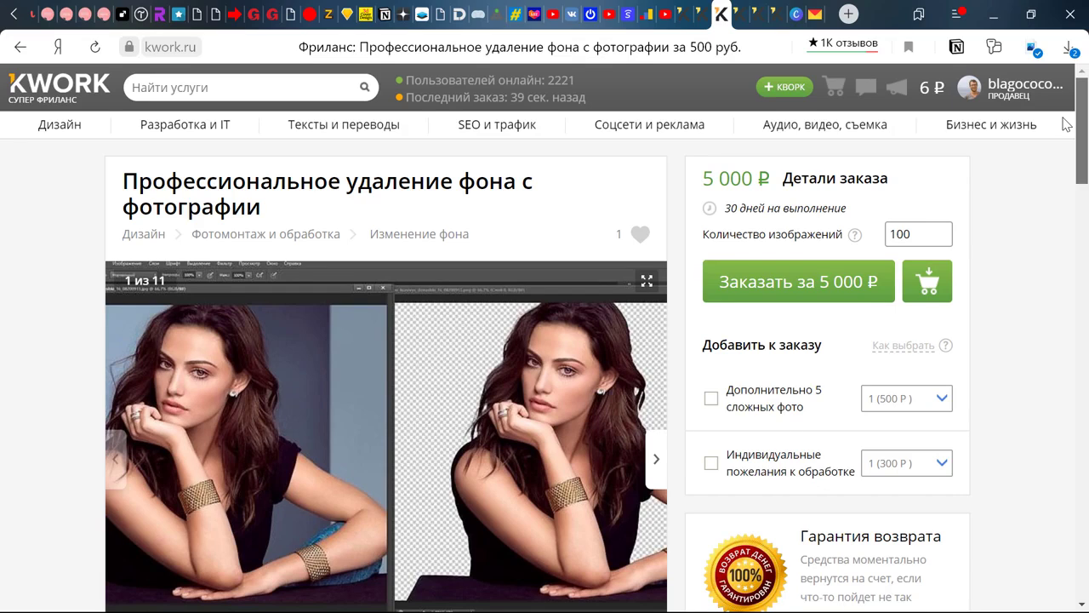
pyautogui.scroll(-1, 1074, 146)
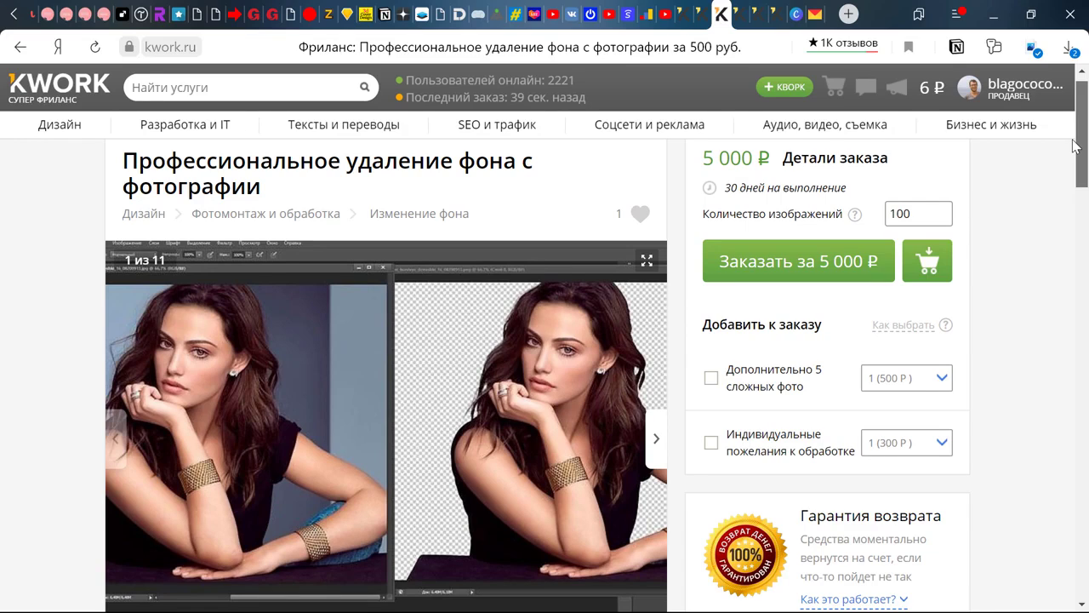
pyautogui.scroll(1, 1074, 146)
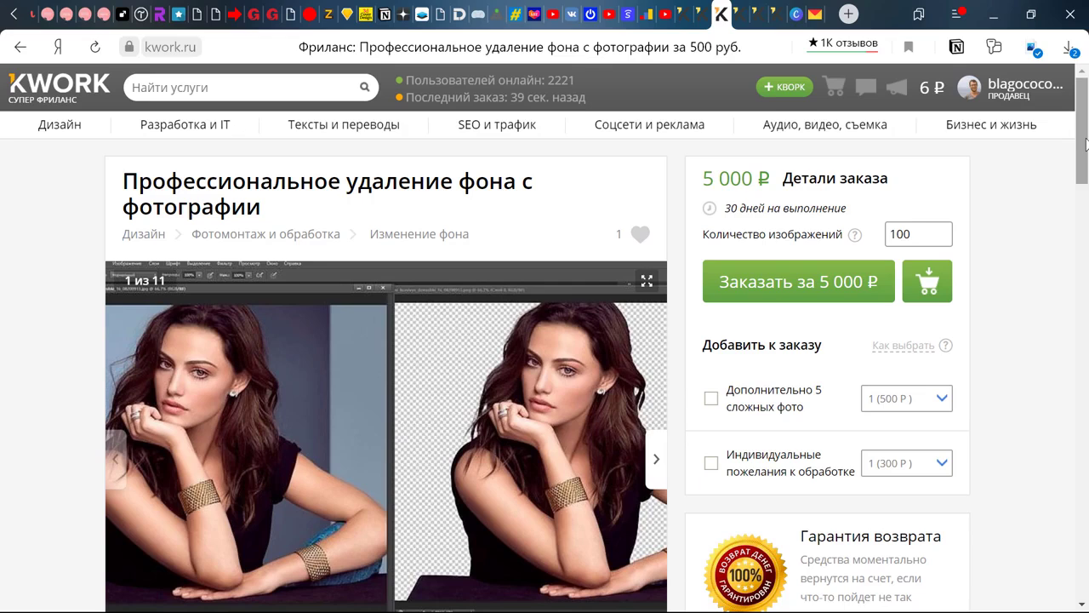
pyautogui.scroll(-8, 1065, 320)
pyautogui.scroll(6, 1066, 320)
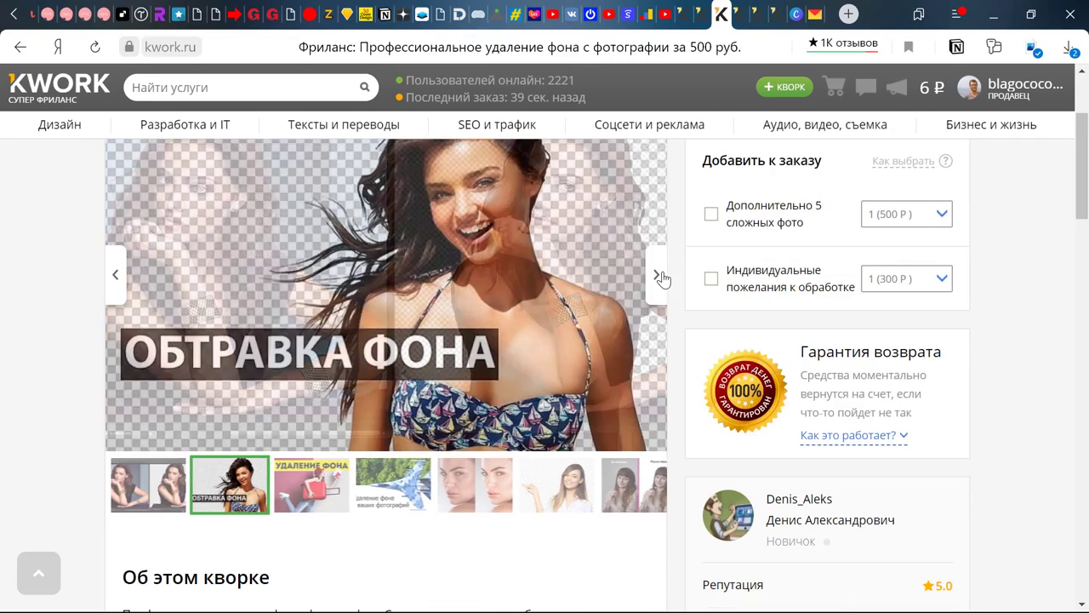
pyautogui.scroll(2, 1066, 320)
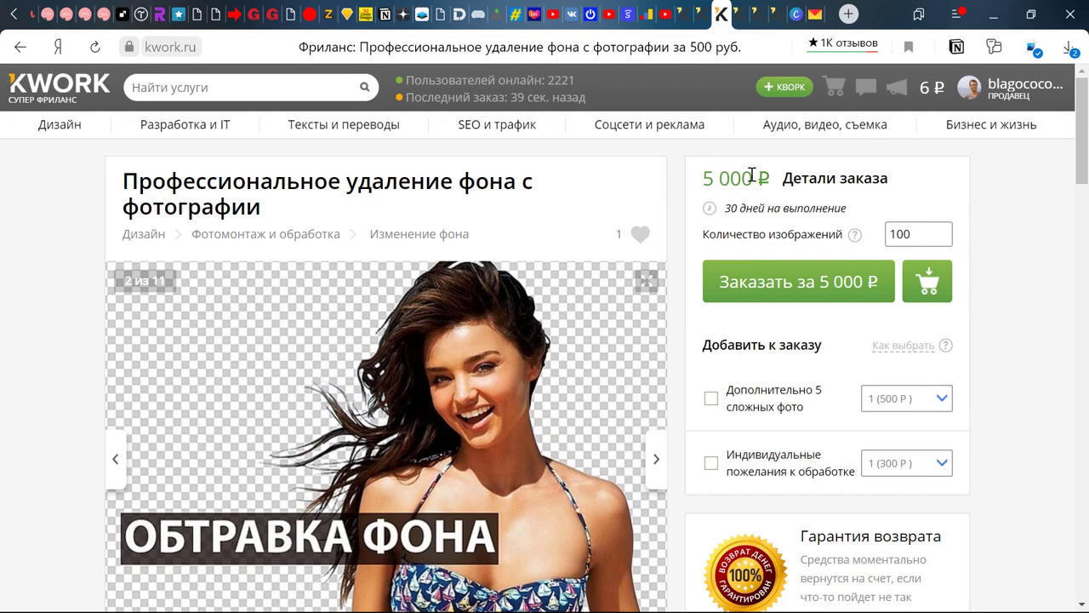
# Compare prices for 100 images across the other three background-removal listings, and examine the seller's reputation in "Удалю фон с картинки".
pyautogui.click(740, 12)
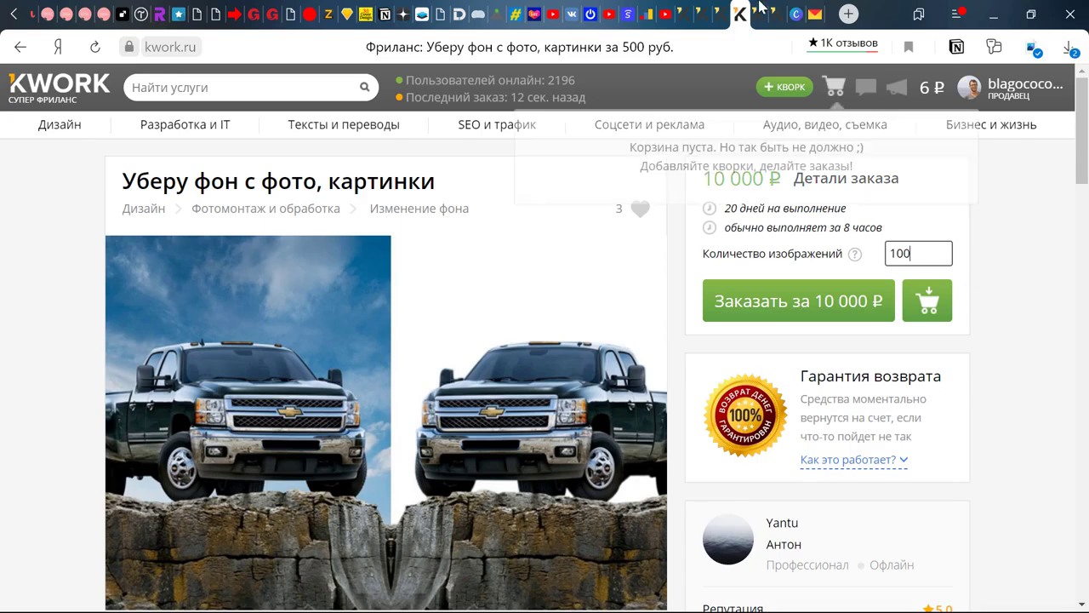
pyautogui.hotkey('ctrl', 'Tab')
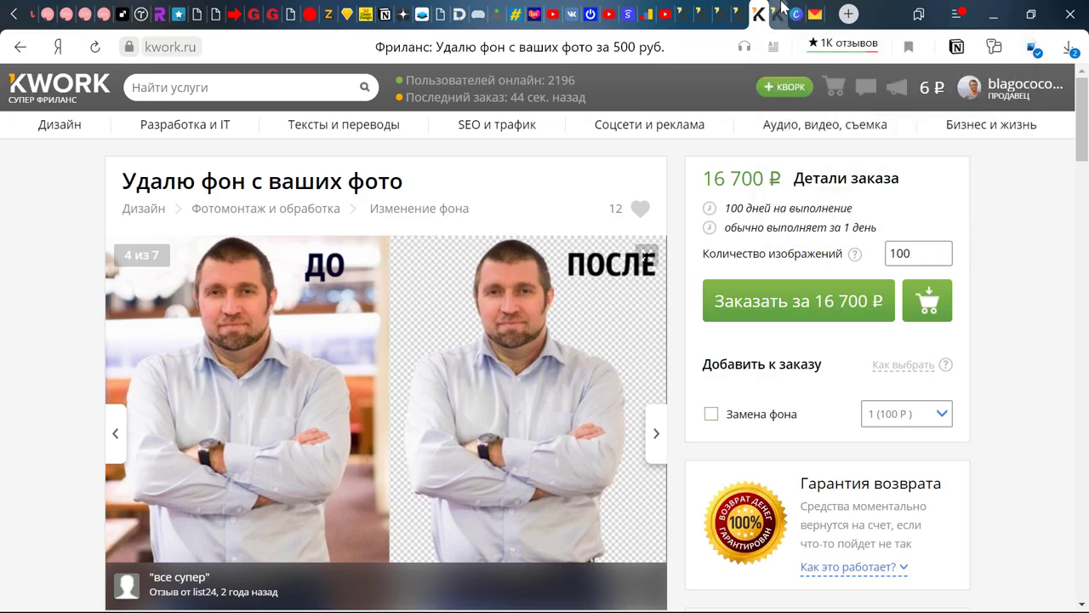
pyautogui.click(780, 10)
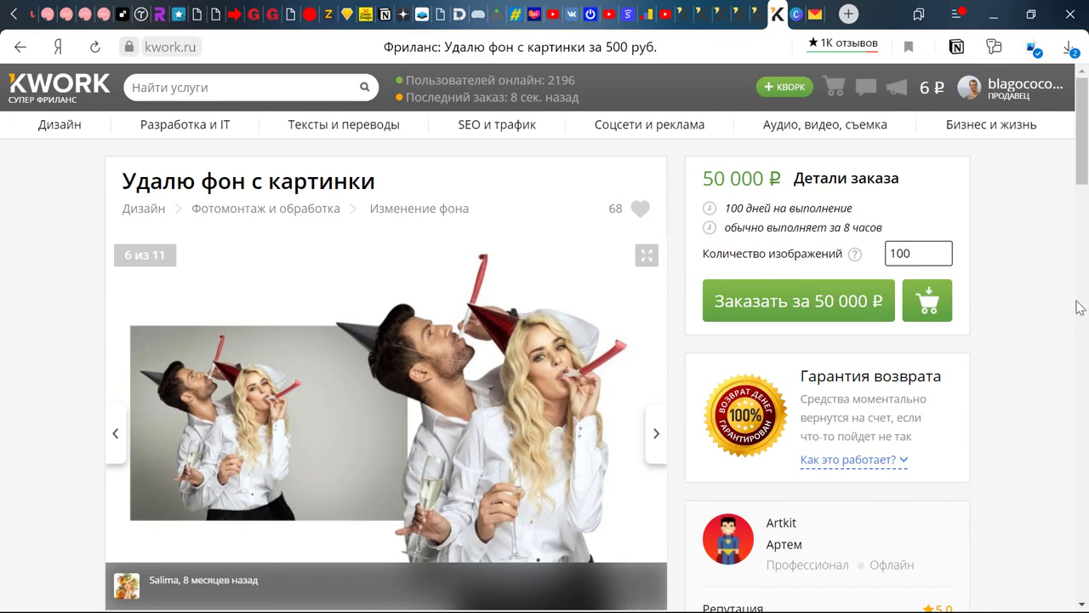
pyautogui.moveTo(1084, 163); pyautogui.dragTo(1084, 223)
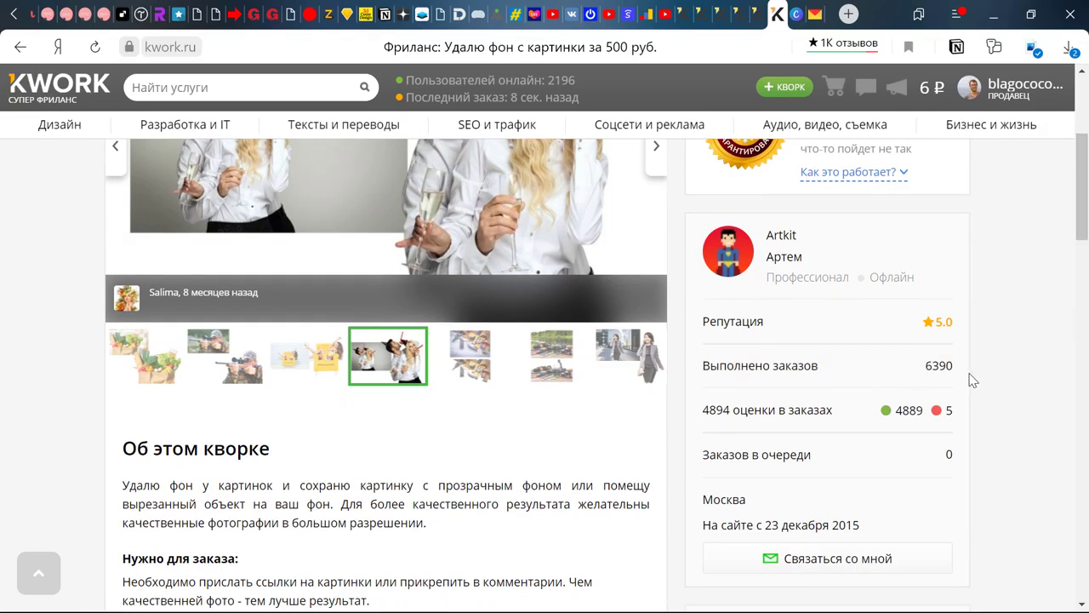
pyautogui.scroll(2, 1004, 434)
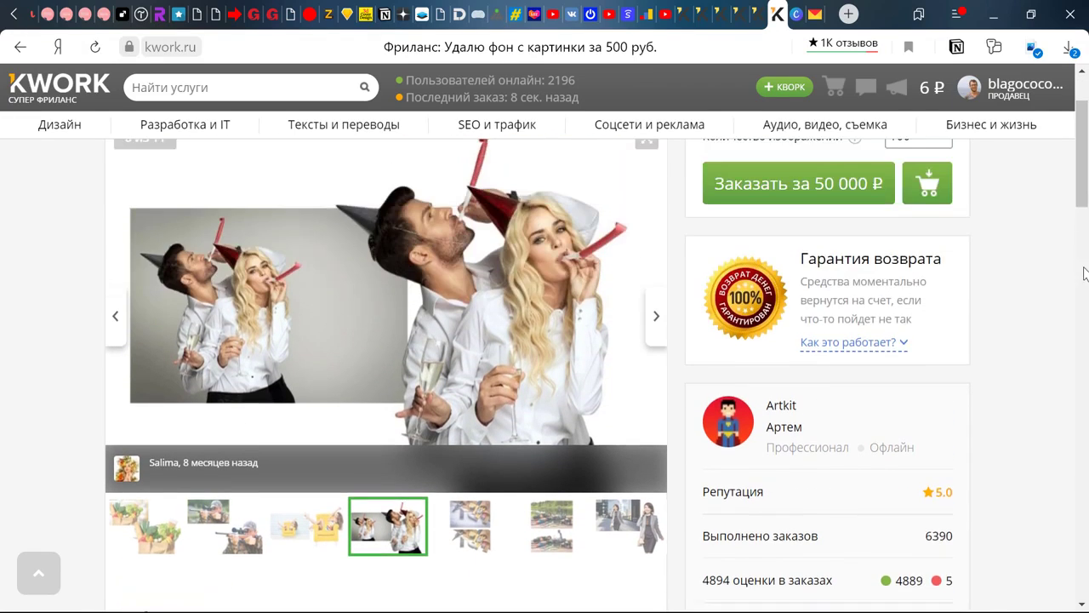
pyautogui.moveTo(1084, 192); pyautogui.dragTo(1083, 174)
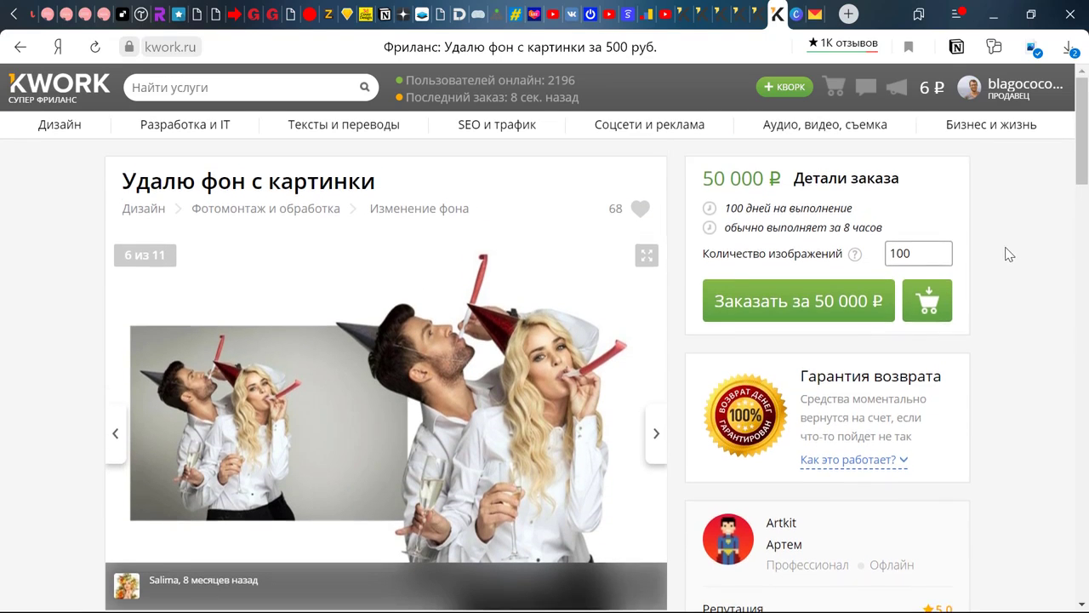
# Return to the filtered project list, review the "Очистка фона и цветокоррекция" project details and start a service offer for it.
pyautogui.moveTo(923, 99)
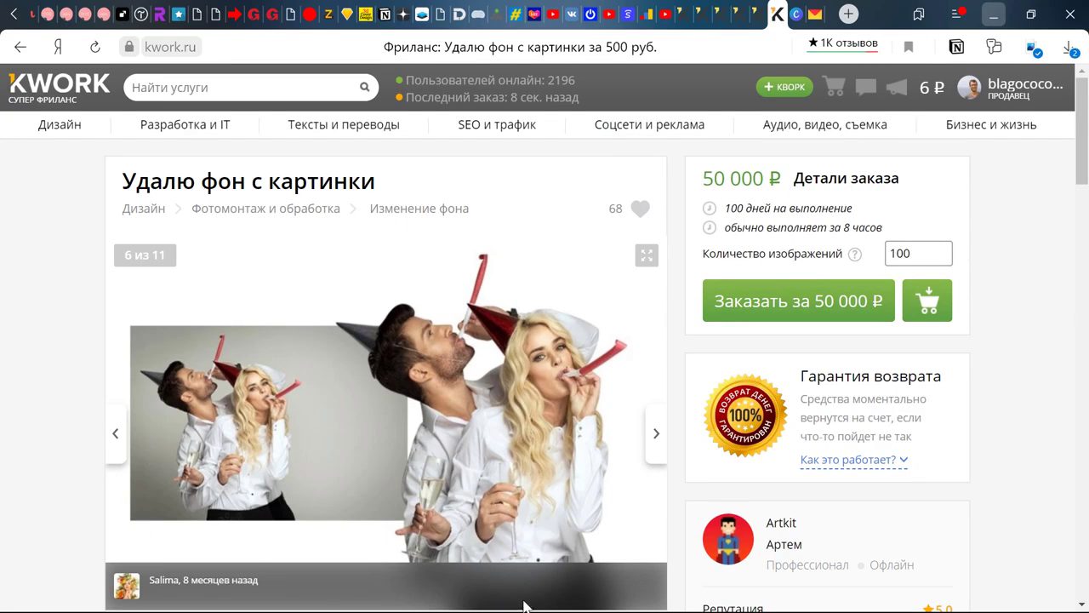
pyautogui.click(993, 14)
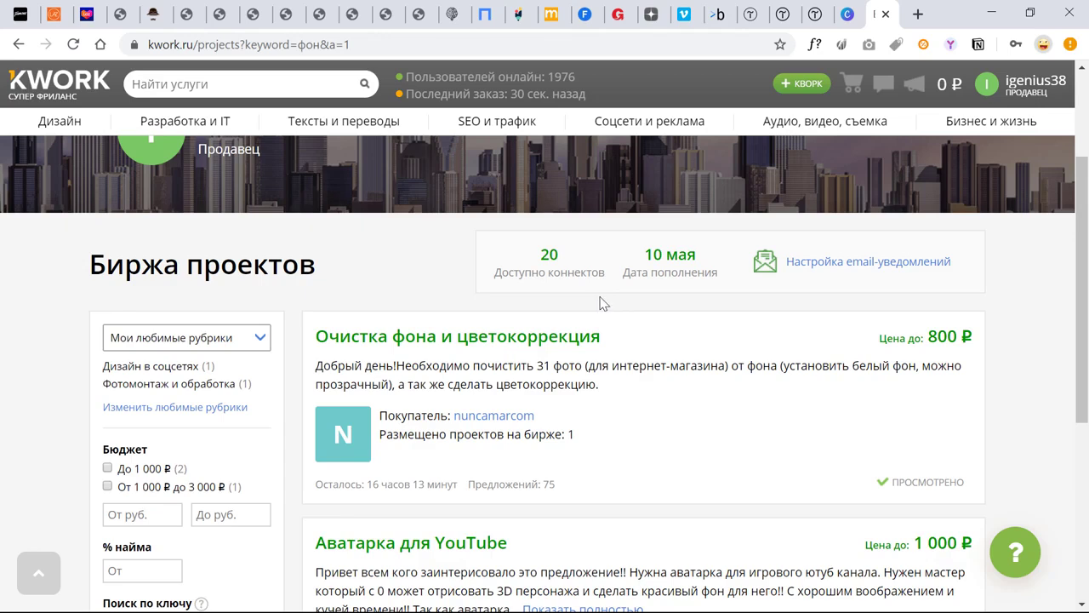
pyautogui.moveTo(611, 341)
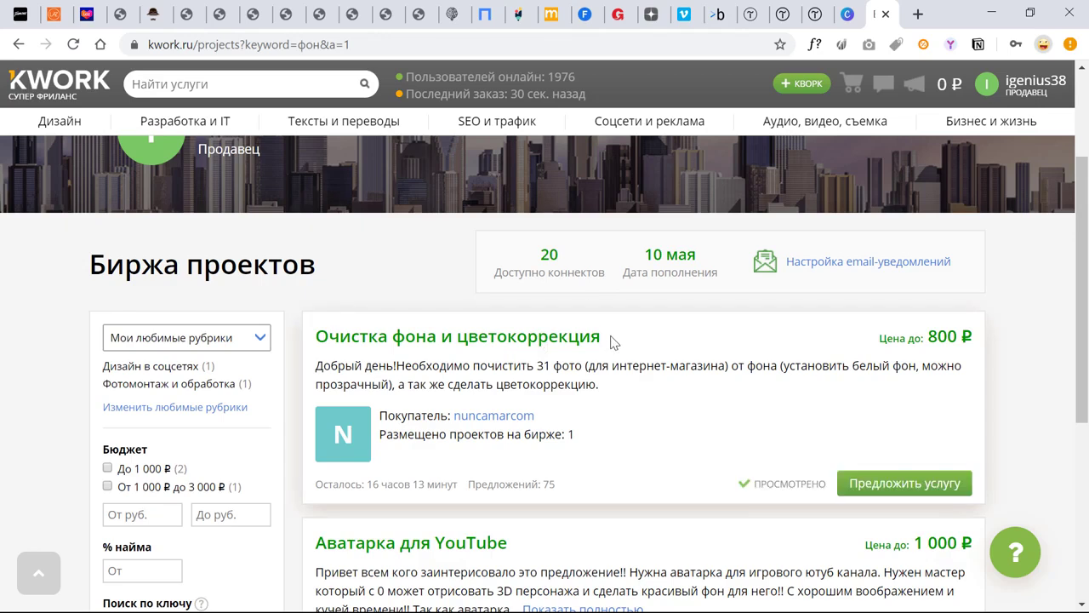
pyautogui.click(555, 340)
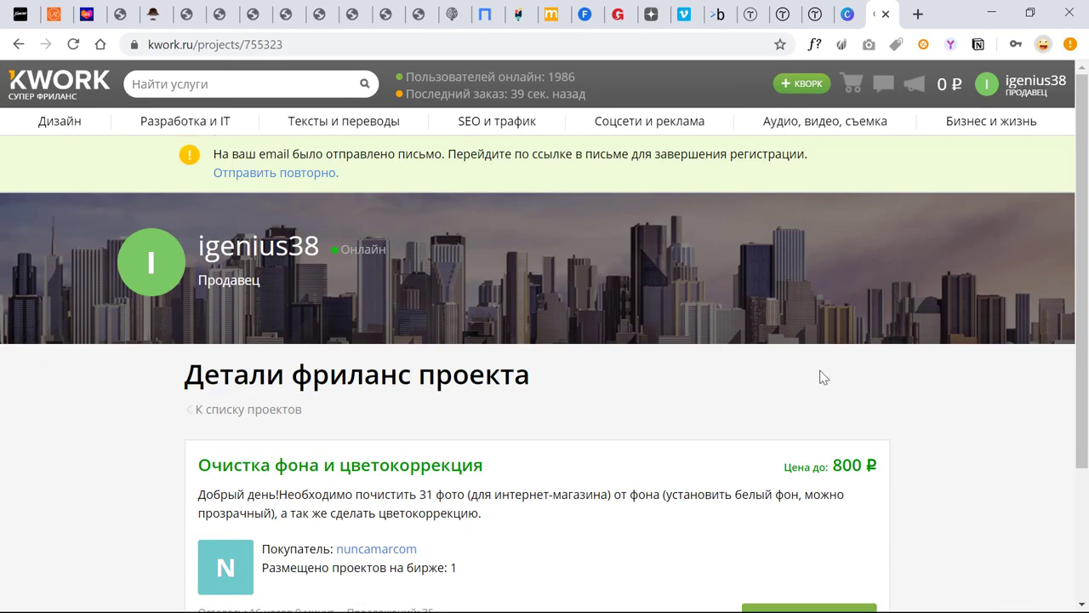
pyautogui.scroll(-1, 822, 360)
pyautogui.scroll(1, 823, 361)
pyautogui.scroll(-3, 826, 360)
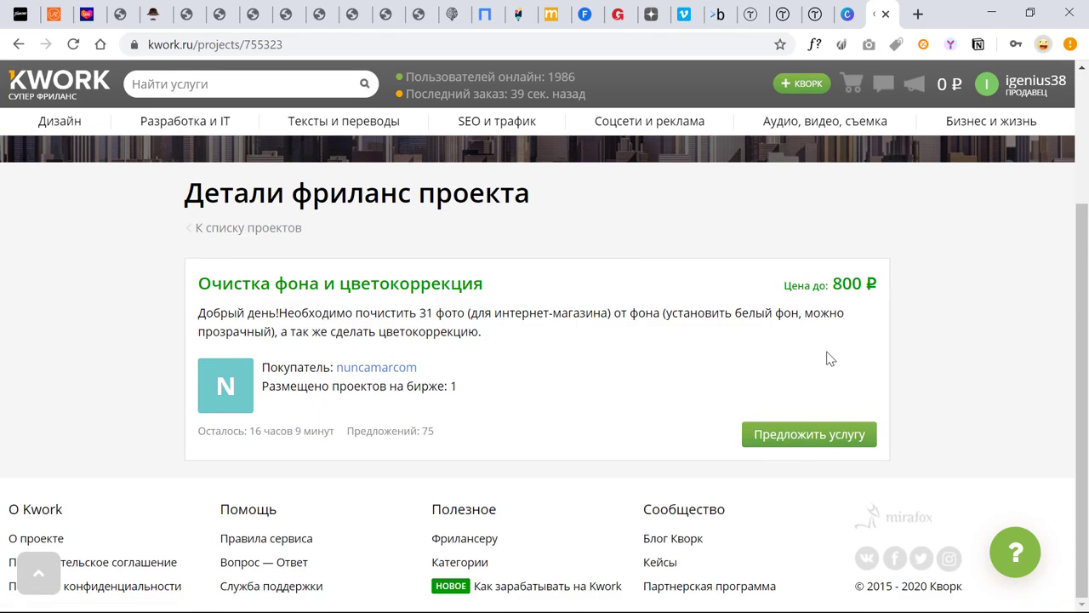
pyautogui.scroll(2, 831, 358)
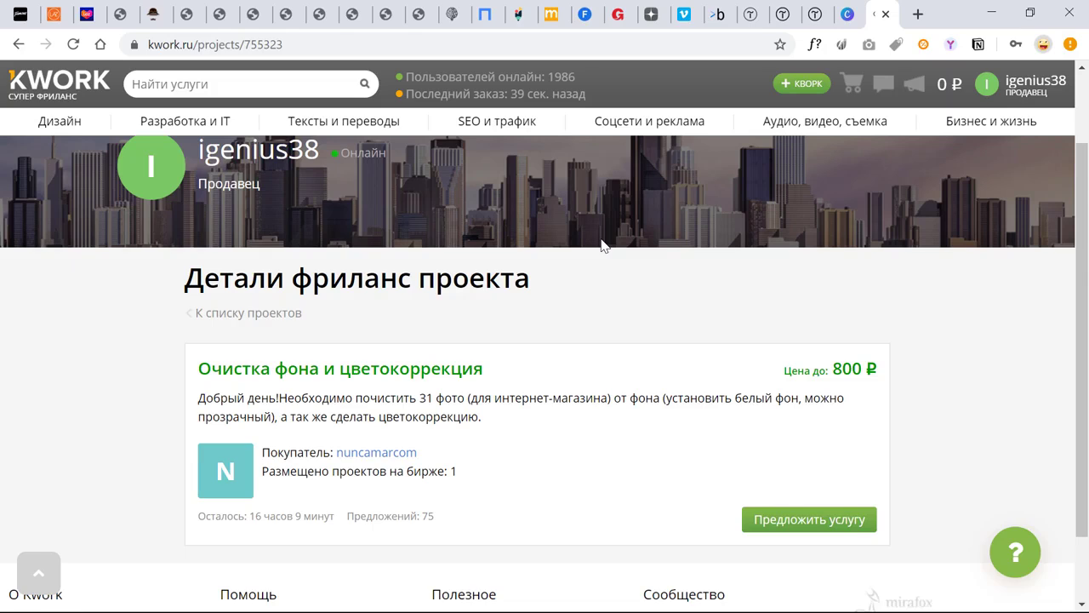
pyautogui.click(817, 527)
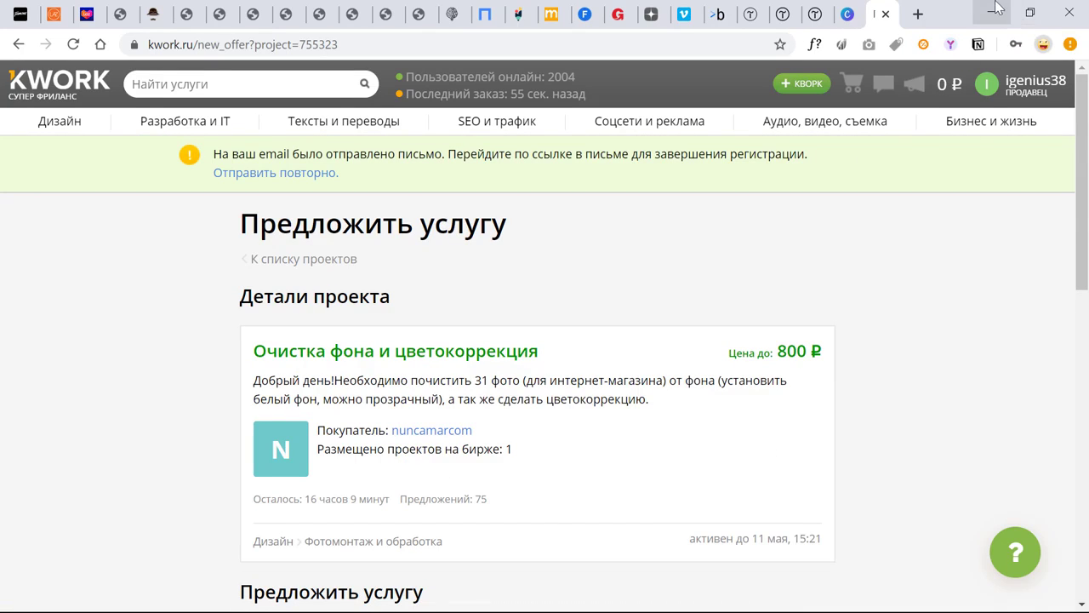
# Examine the offer form's writing requirements and its description, title, price and deadline fields.
pyautogui.moveTo(947, 83)
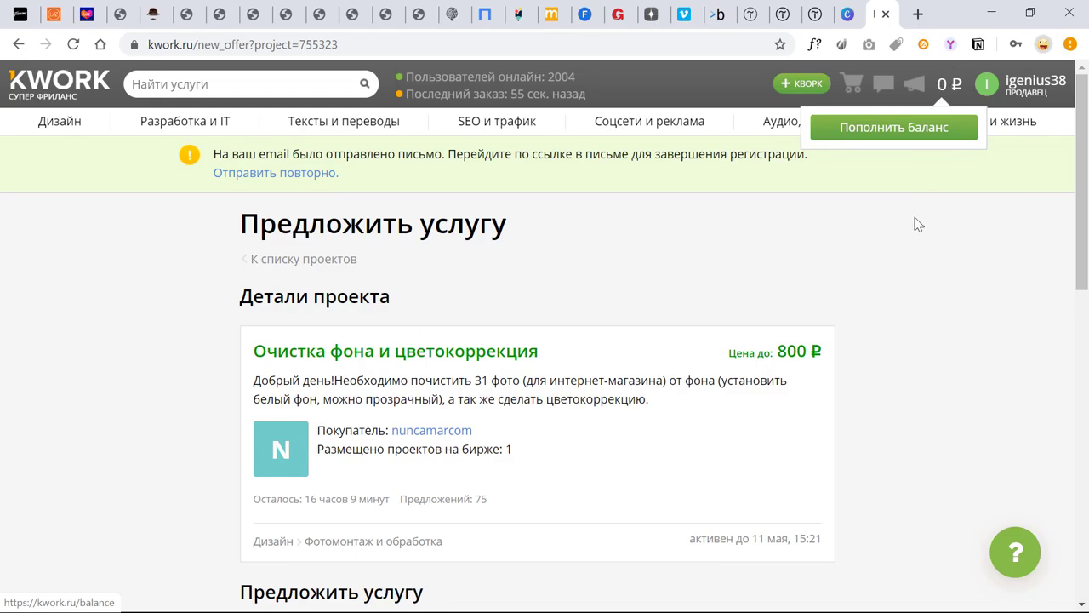
pyautogui.scroll(-2, 874, 297)
pyautogui.scroll(2, 870, 283)
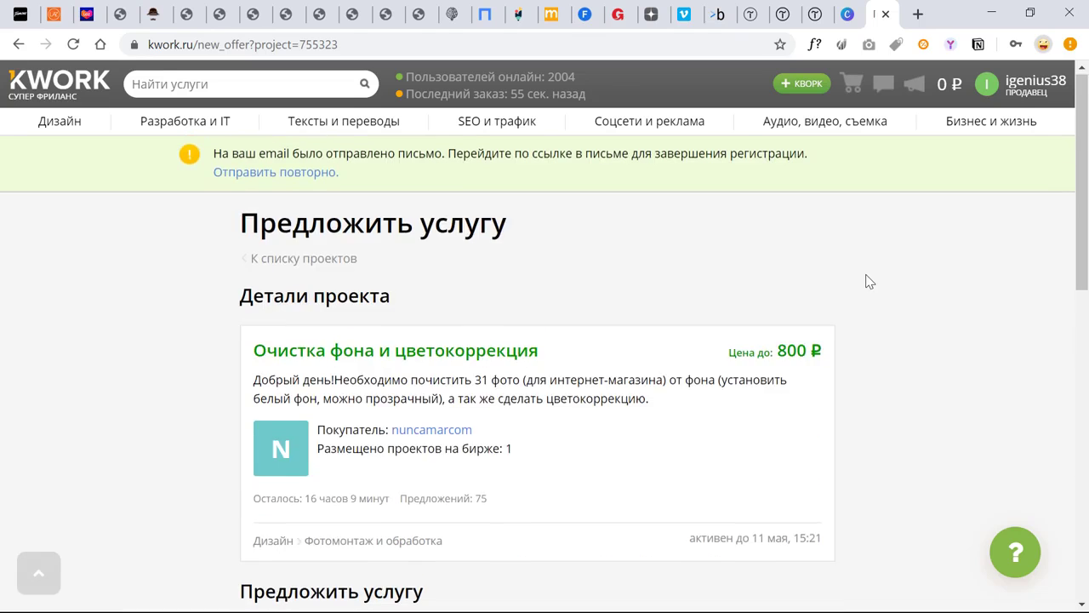
pyautogui.scroll(-7, 558, 285)
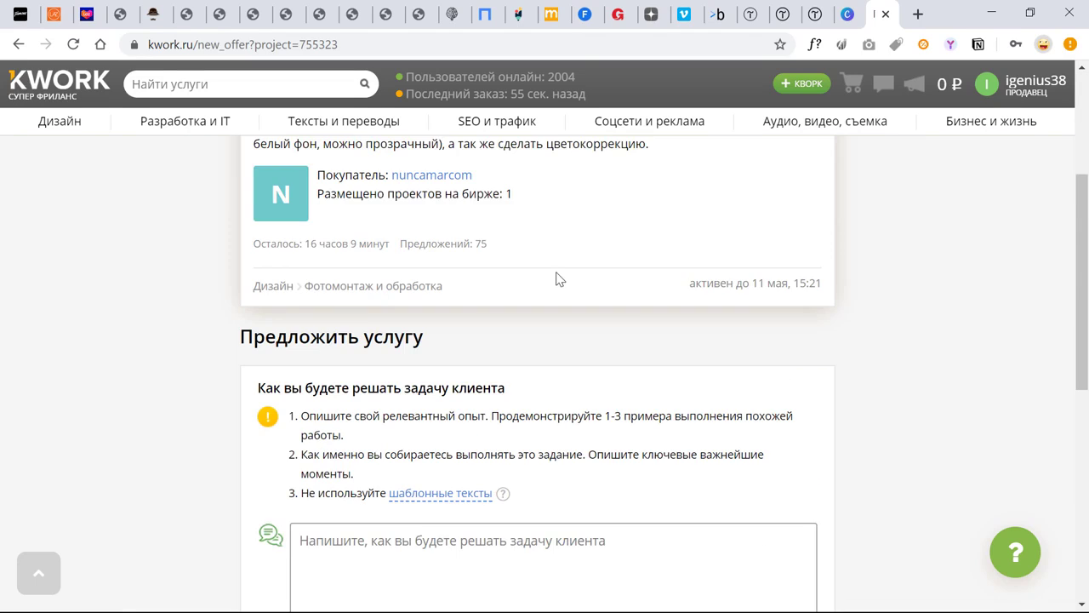
pyautogui.scroll(6, 557, 269)
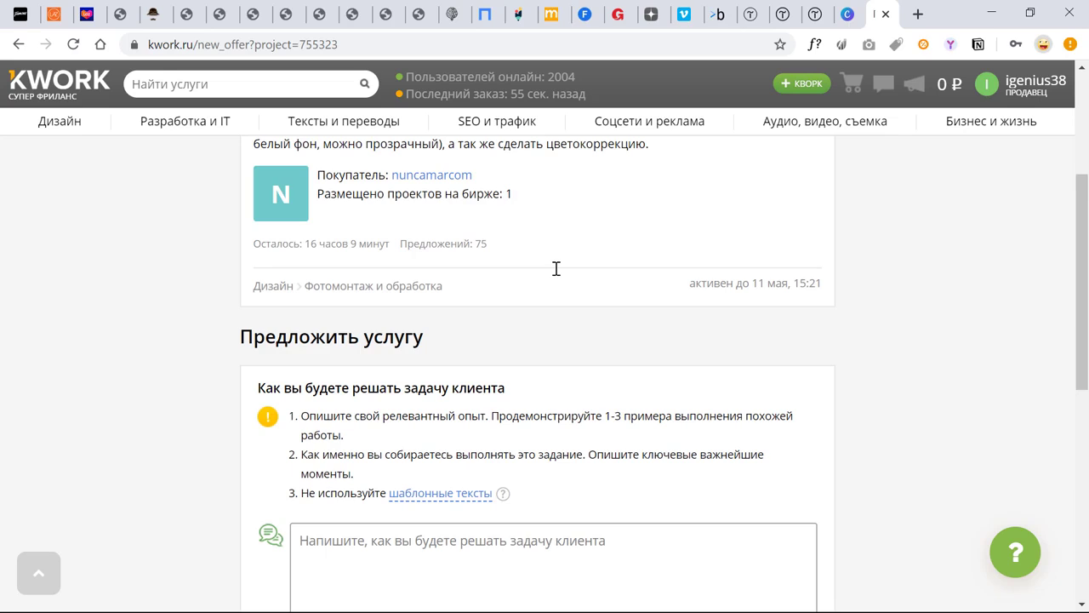
pyautogui.scroll(-2, 558, 274)
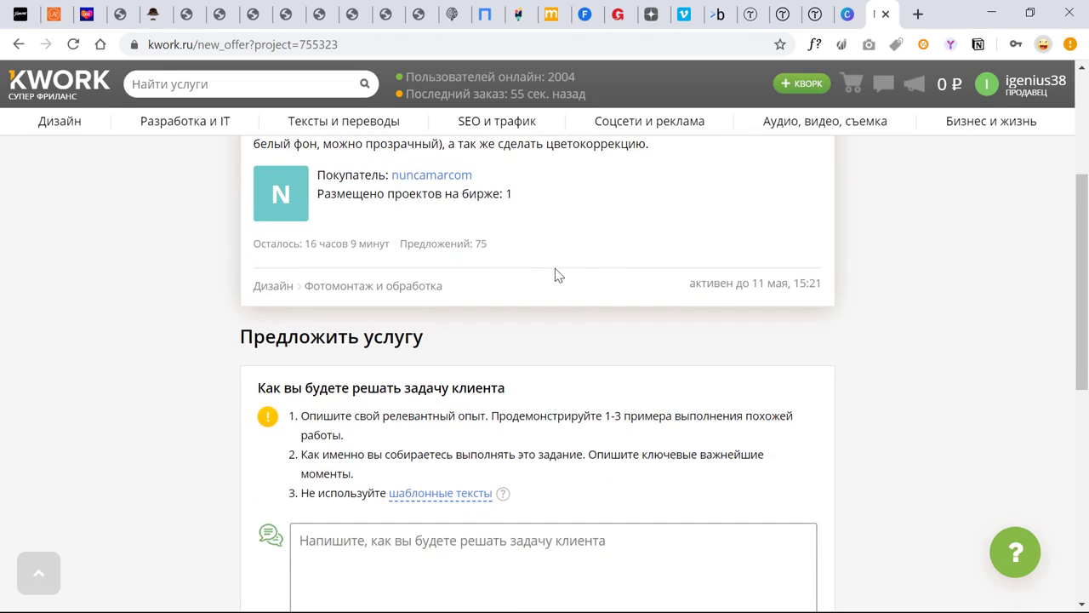
pyautogui.scroll(-1, 555, 275)
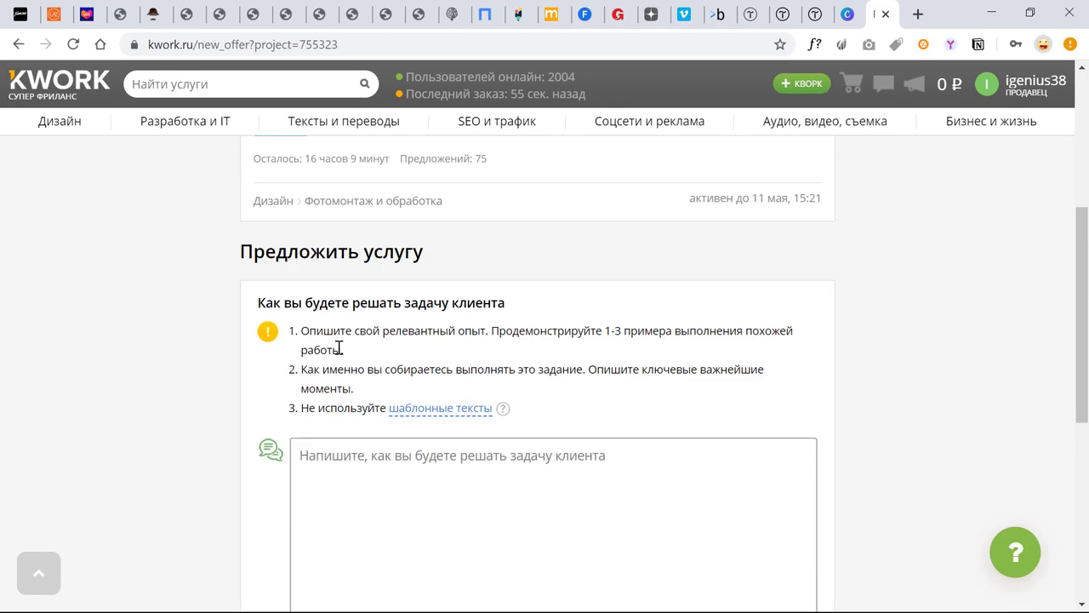
pyautogui.scroll(-3, 338, 349)
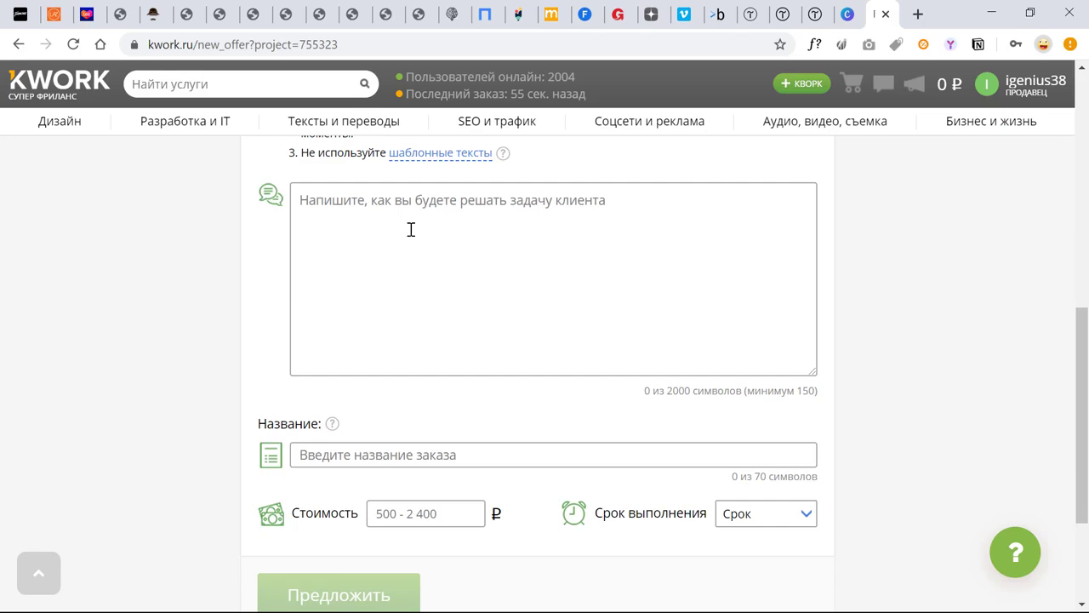
pyautogui.scroll(1, 411, 230)
pyautogui.scroll(1, 389, 357)
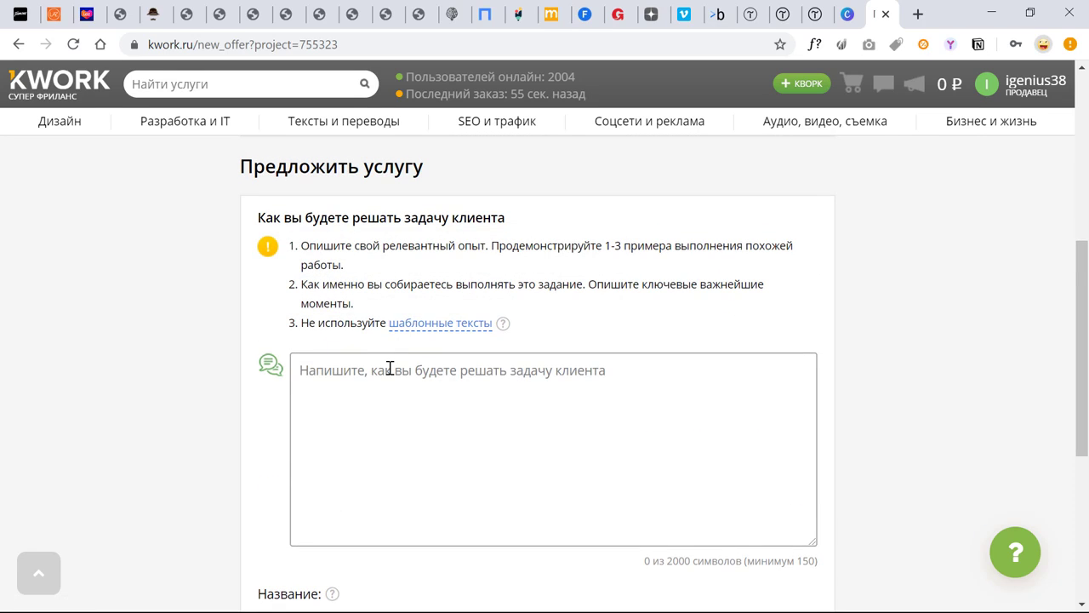
pyautogui.click(389, 368)
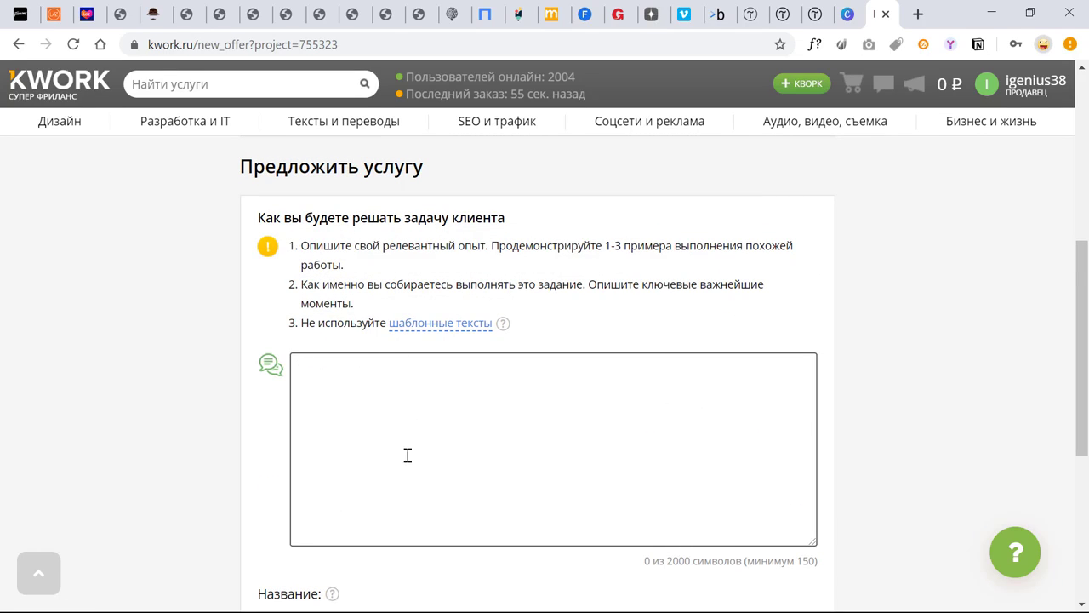
pyautogui.scroll(-2, 595, 408)
pyautogui.scroll(4, 593, 413)
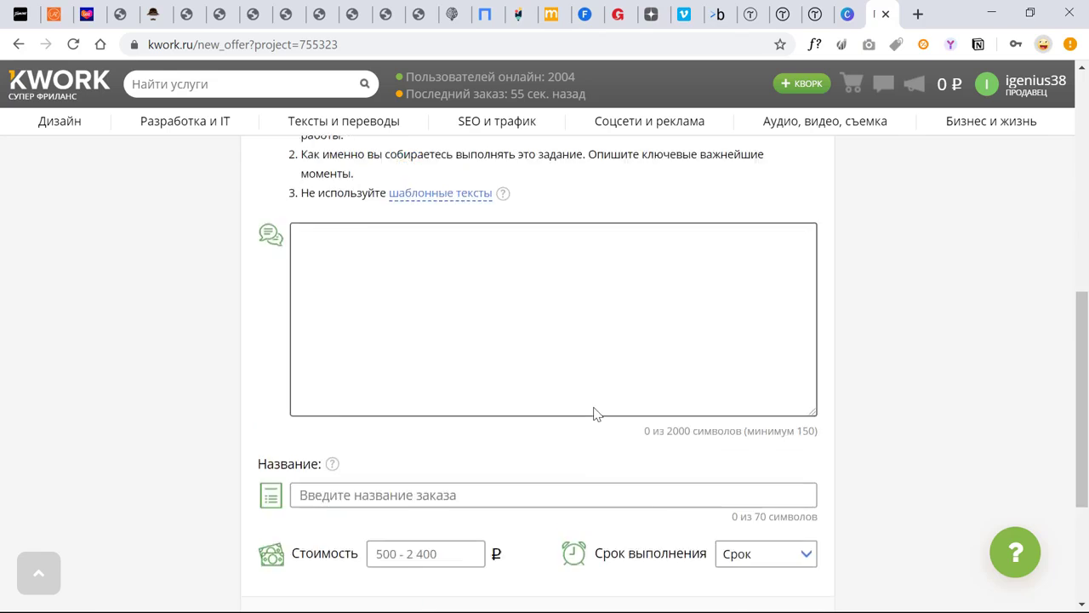
pyautogui.scroll(-4, 593, 414)
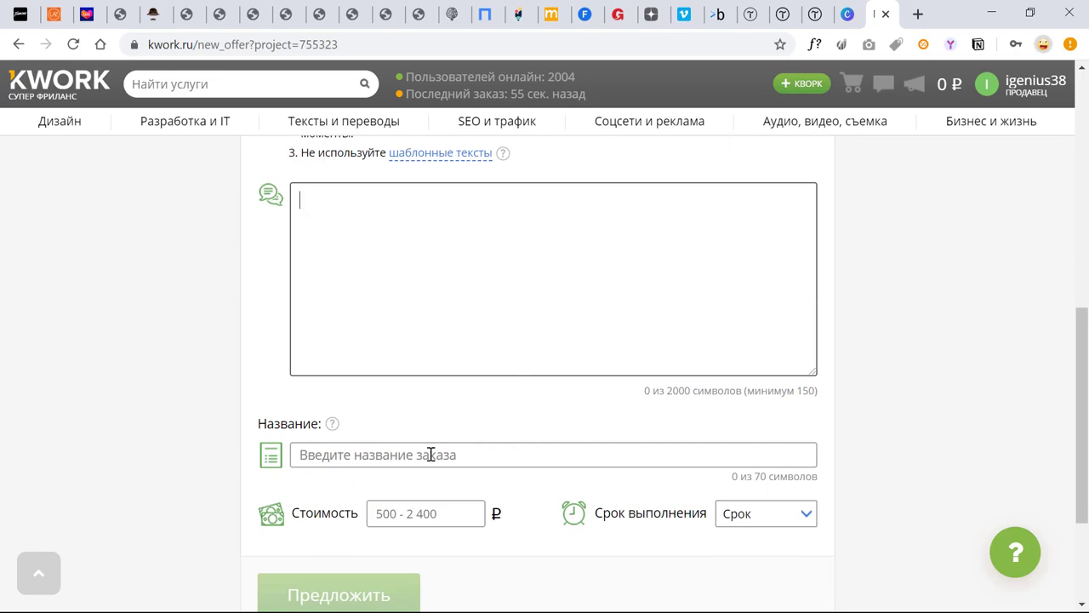
pyautogui.click(428, 512)
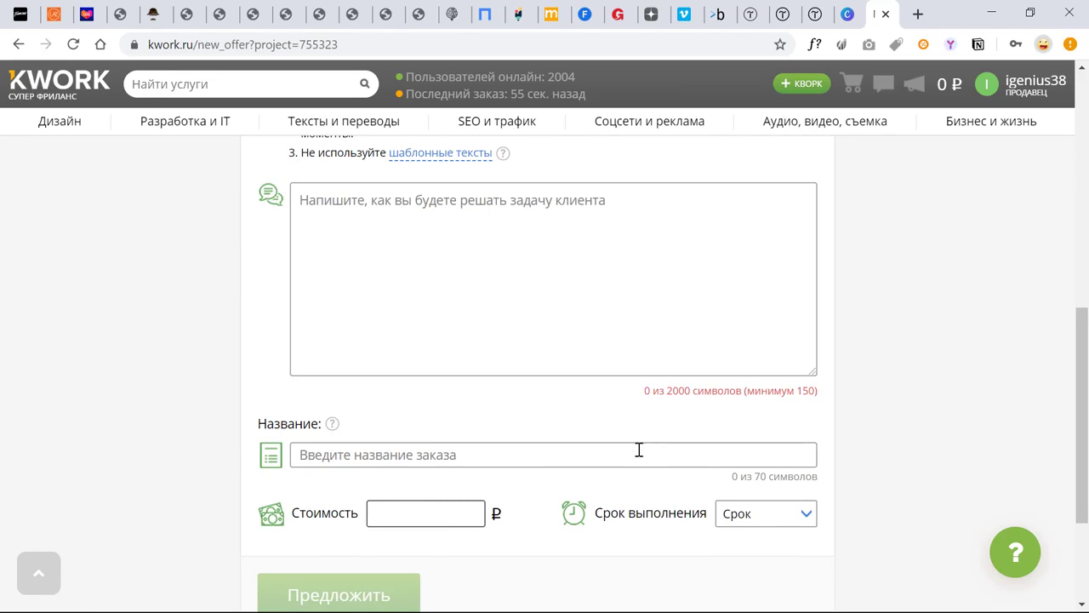
# Copy the whole prepared offer text from the text editor and paste it into the offer's description in the browser.
pyautogui.scroll(2, 696, 426)
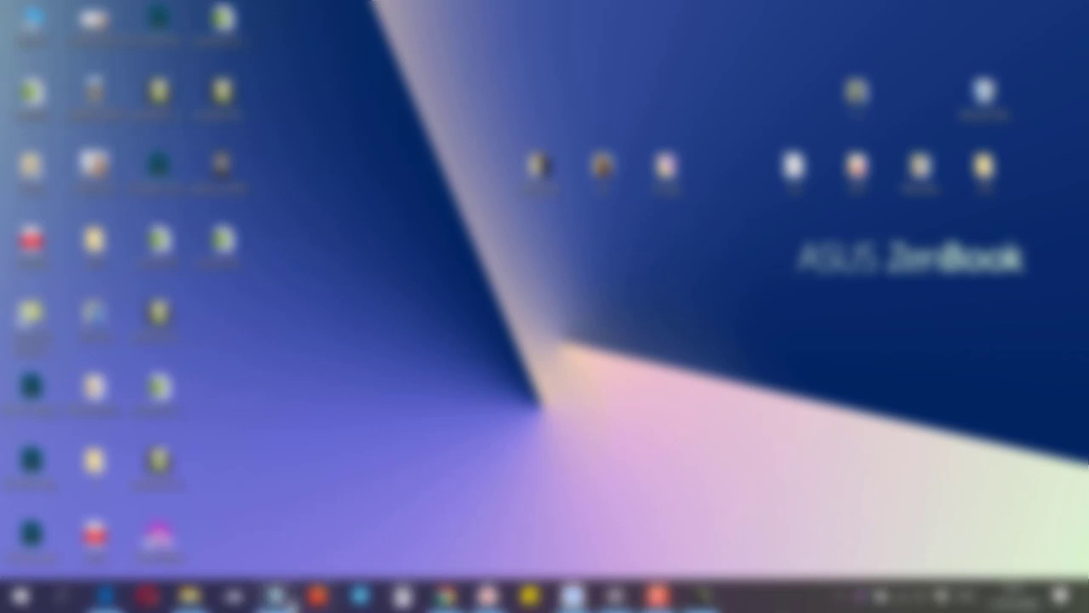
pyautogui.click(274, 596)
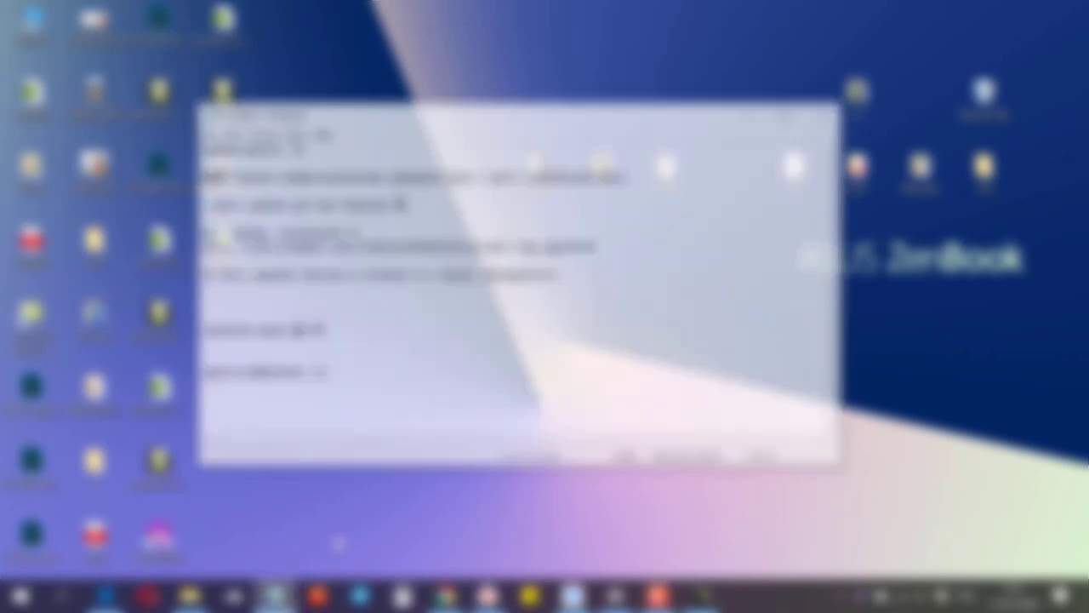
pyautogui.hotkey('ctrl', 'a')
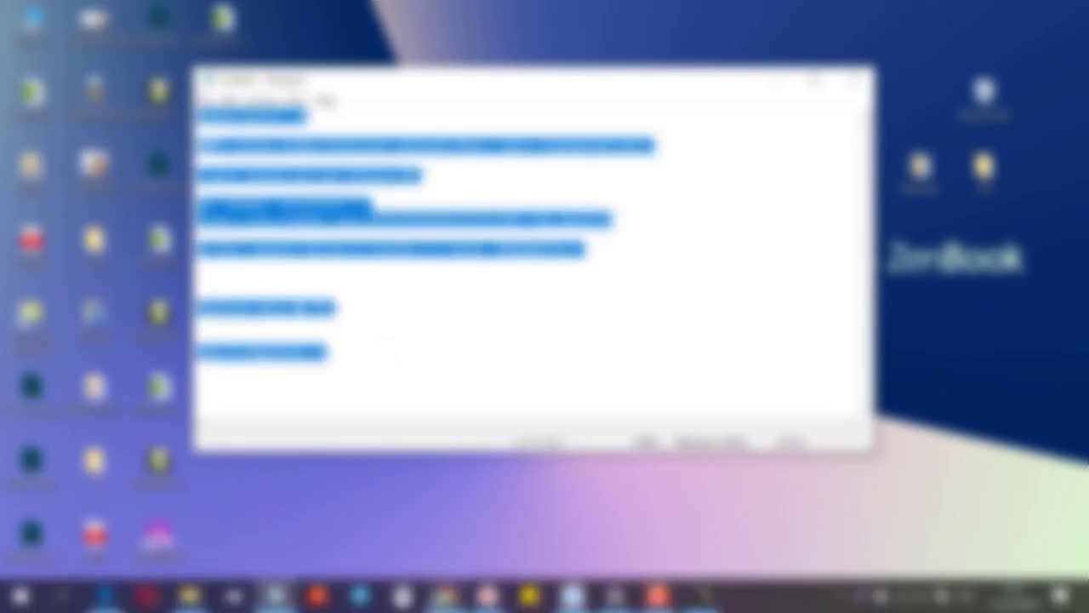
pyautogui.click(436, 598)
pyautogui.click(410, 394)
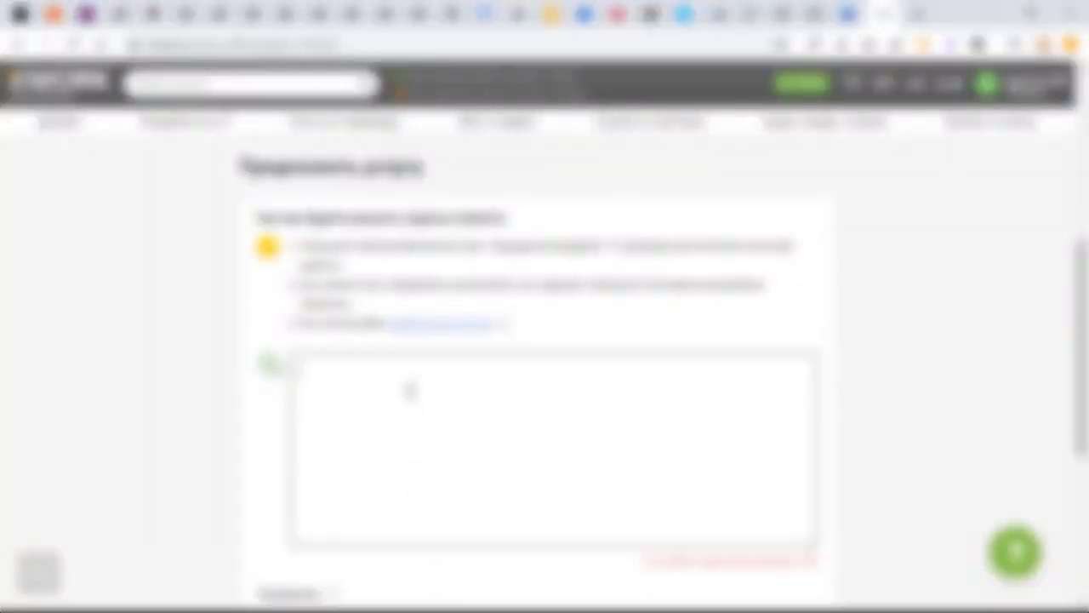
pyautogui.hotkey('ctrl', 'v')
pyautogui.scroll(-3, 672, 486)
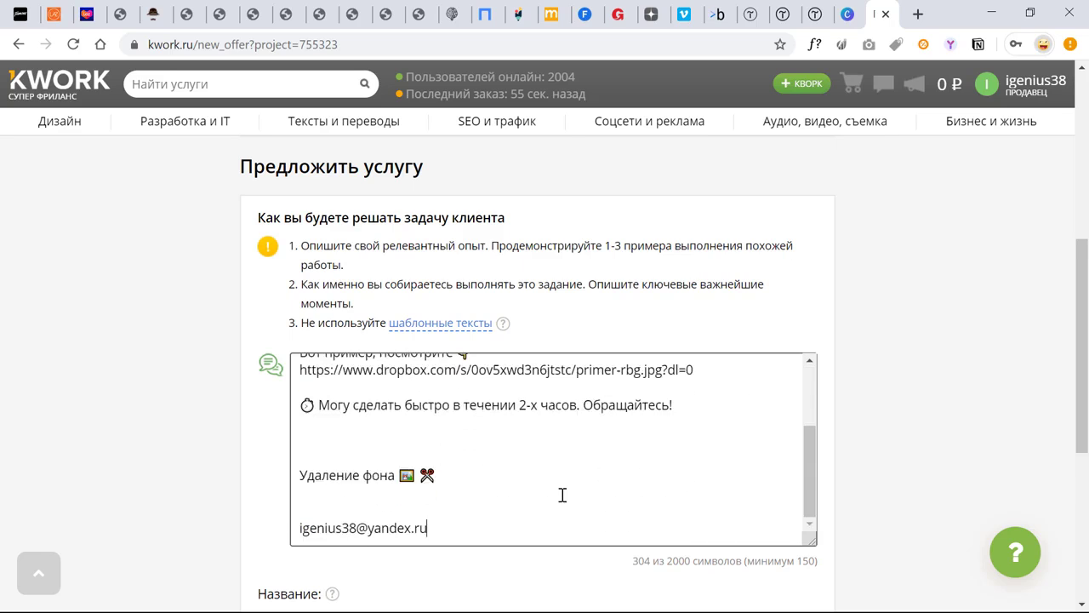
# Delete the contact e-mail and the blank lines around it from the end of the offer description.
pyautogui.moveTo(421, 527); pyautogui.dragTo(300, 511)
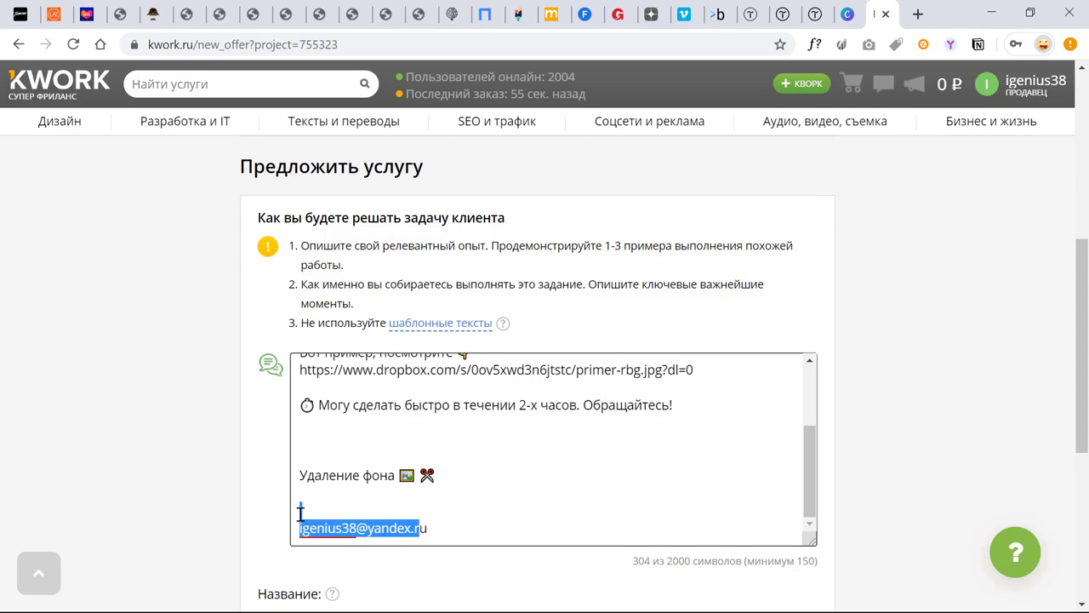
pyautogui.press('BackSpace')
pyautogui.press('BackSpace')
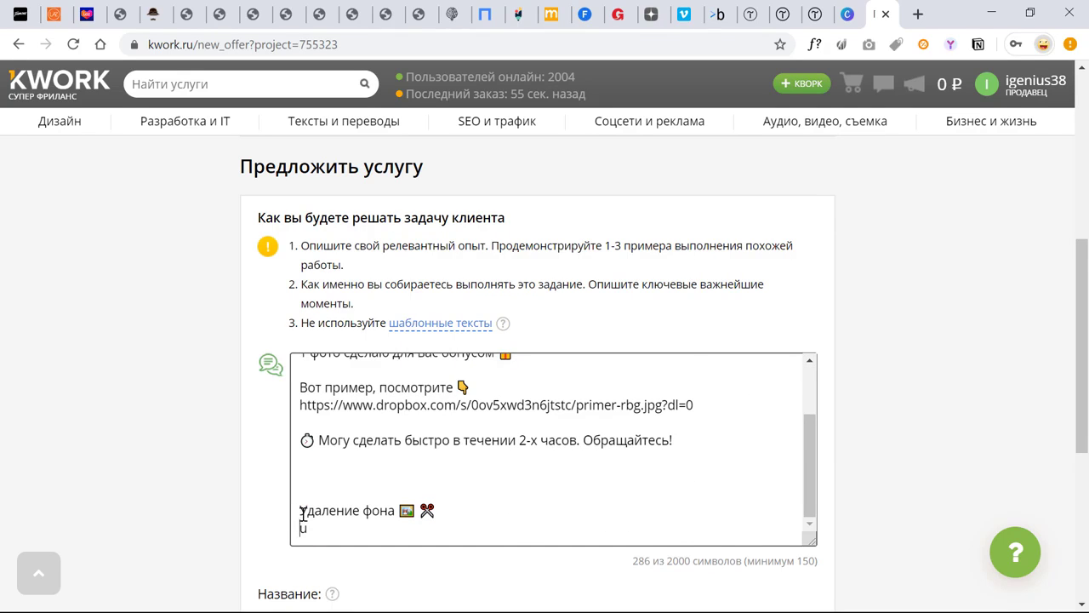
pyautogui.click(325, 528)
pyautogui.press('BackSpace')
pyautogui.press('BackSpace')
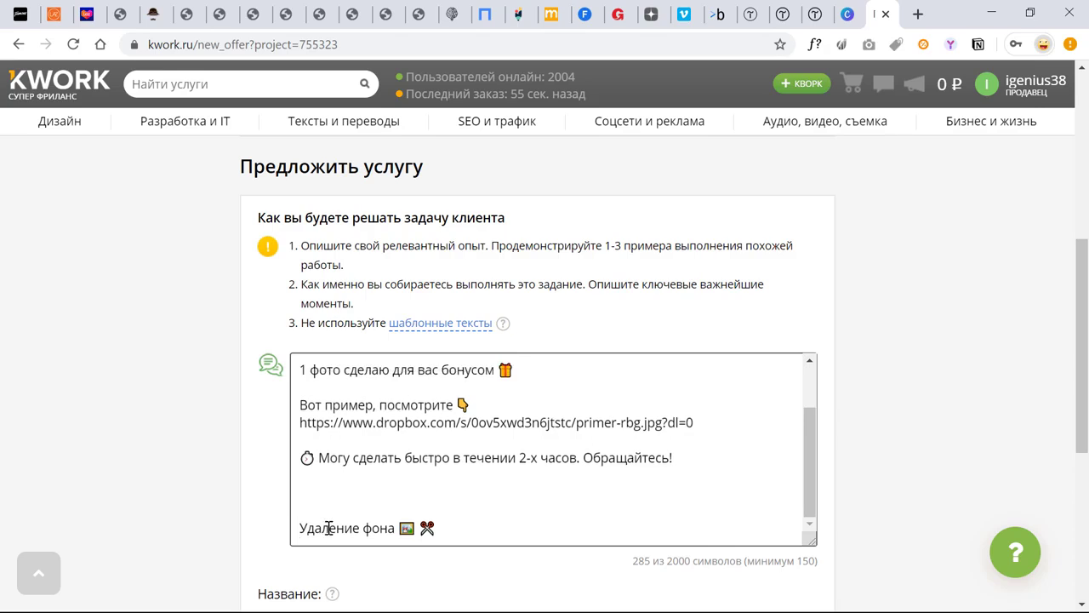
# Copy the "Удаление фона" line with its emojis, and remove it and the trailing blank lines from the description.
pyautogui.moveTo(465, 533); pyautogui.dragTo(279, 521)
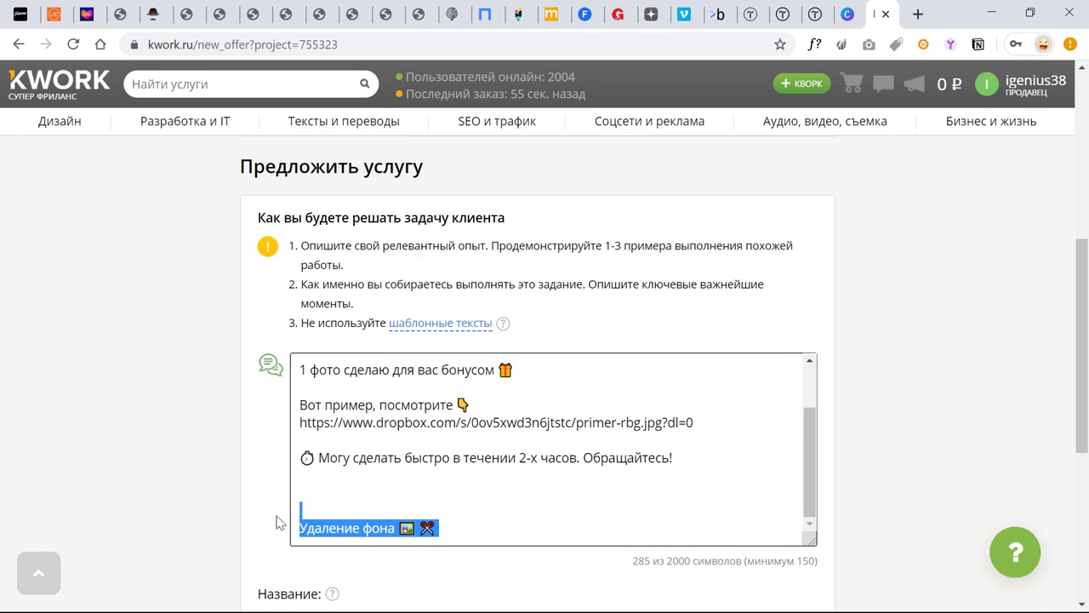
pyautogui.rightClick(326, 527)
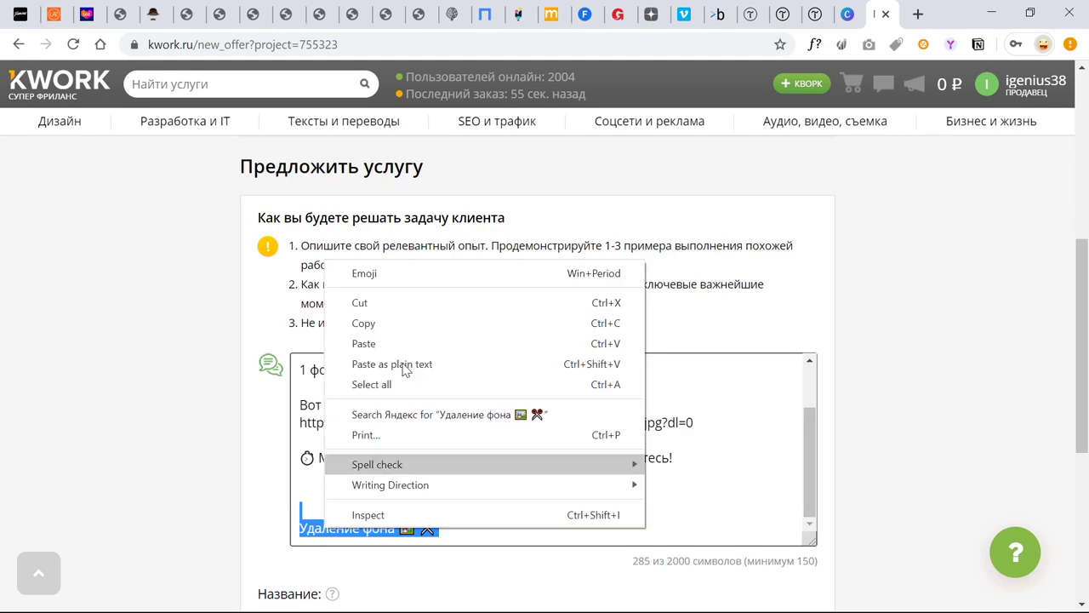
pyautogui.click(394, 322)
pyautogui.press('BackSpace')
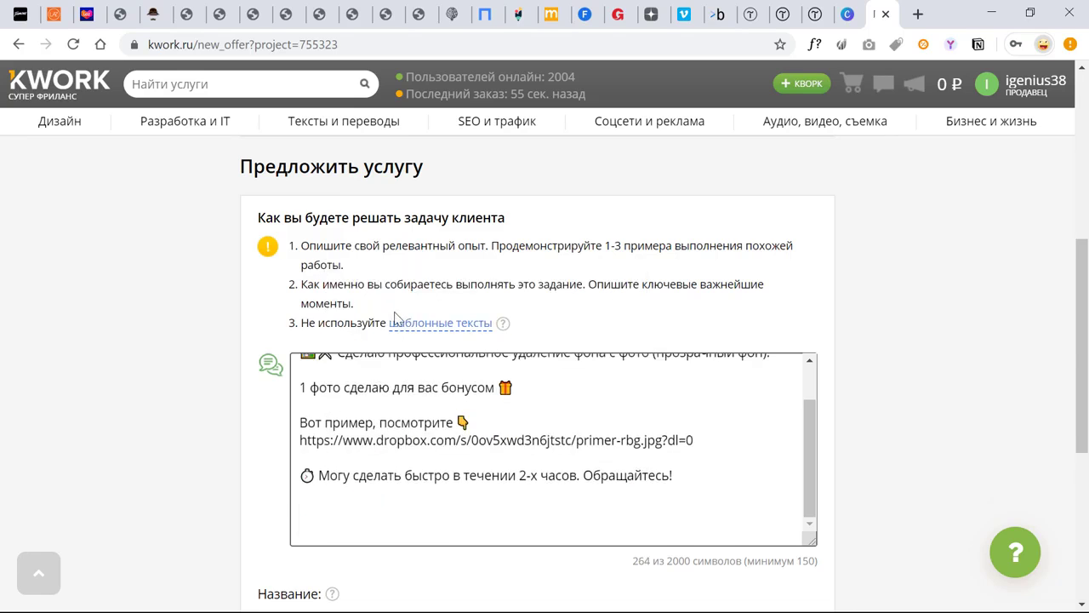
pyautogui.press('BackSpace')
pyautogui.press('BackSpace')
pyautogui.press('BackSpace')
pyautogui.scroll(-1, 394, 321)
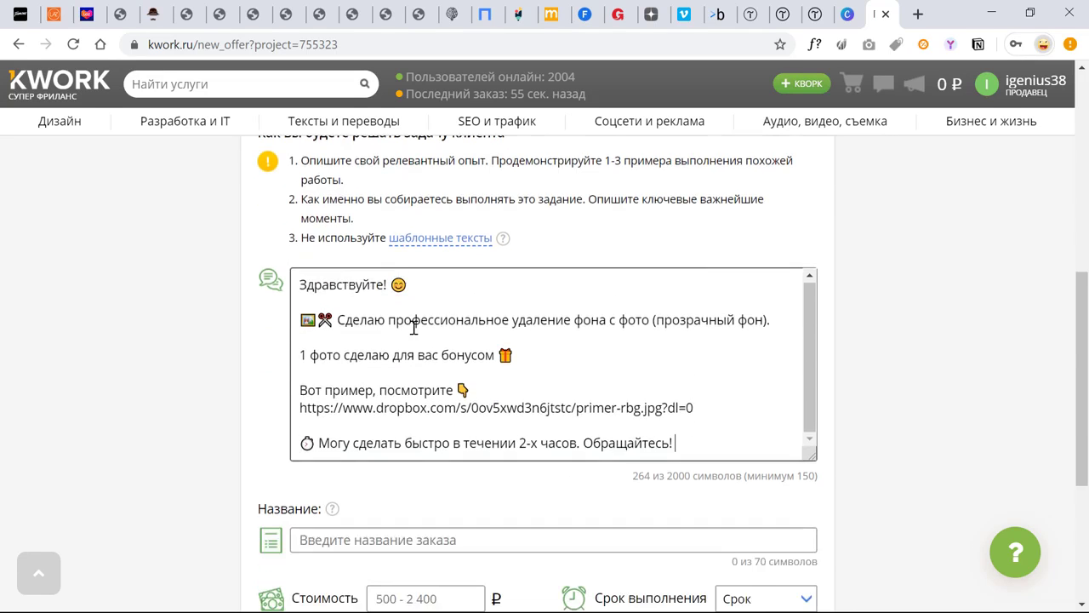
# Review the offer description, checking the greeting's emoji and the Dropbox example link.
pyautogui.scroll(1, 512, 279)
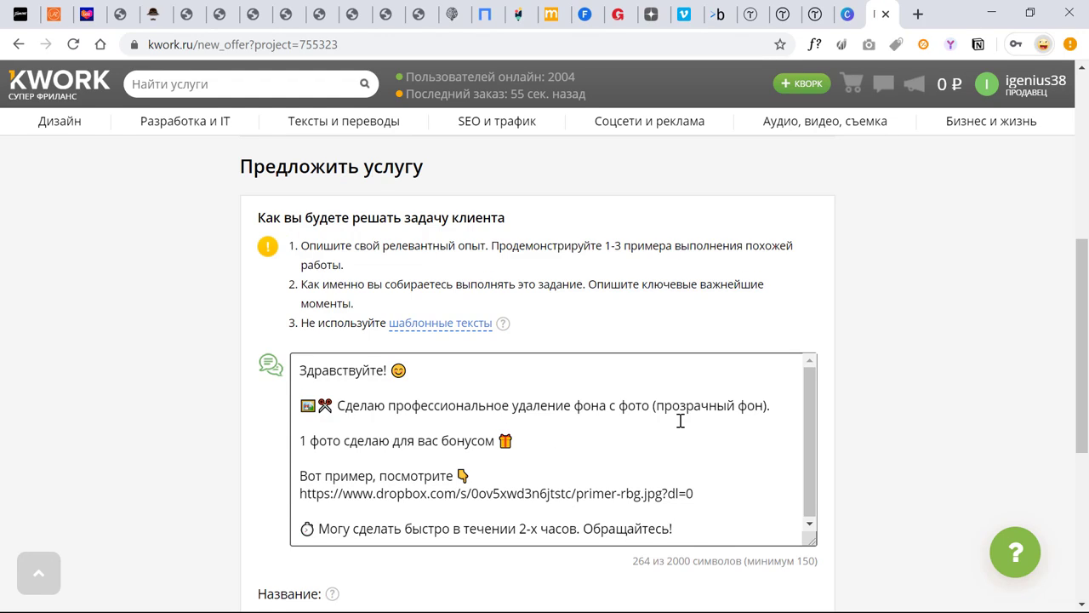
pyautogui.click(749, 484)
pyautogui.click(404, 370)
pyautogui.hotkey('shift', 'Right')
pyautogui.press('Left')
pyautogui.moveTo(412, 376); pyautogui.dragTo(397, 376)
pyautogui.press('Right')
pyautogui.moveTo(710, 497); pyautogui.dragTo(297, 501)
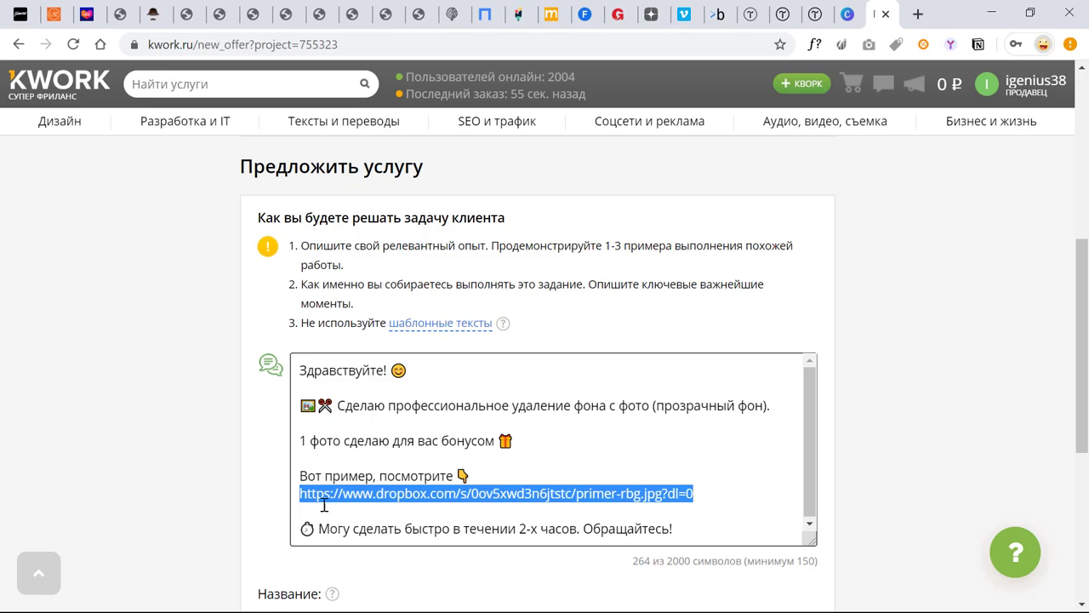
pyautogui.click(502, 471)
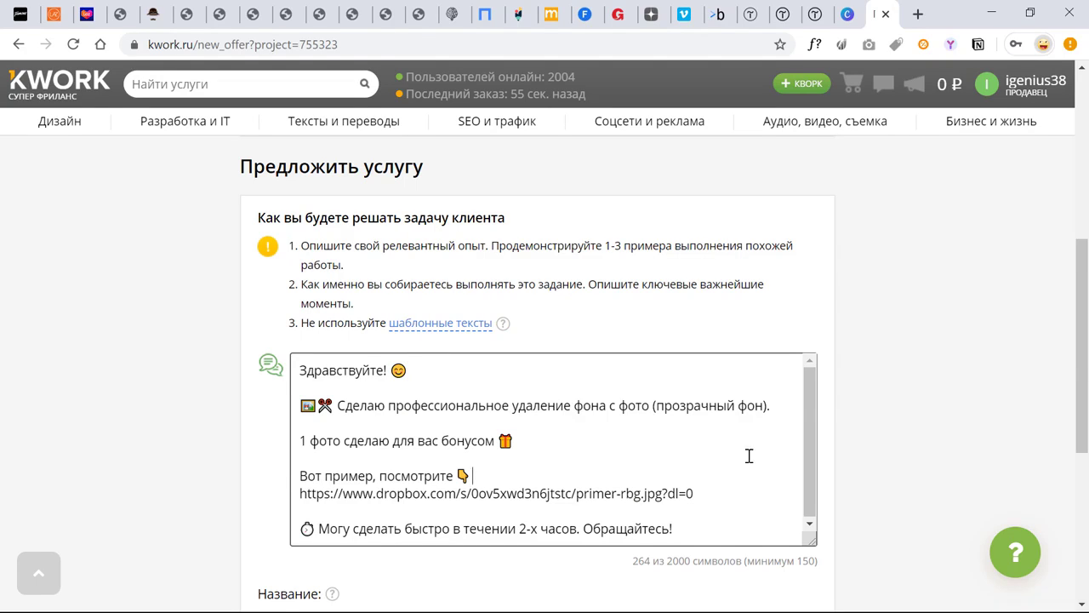
# Open the Dropbox example link from the offer description and hide the details sidebar to view the before/after image.
pyautogui.moveTo(680, 492); pyautogui.dragTo(285, 505)
pyautogui.click(281, 507)
pyautogui.keyDown('shift'); pyautogui.click(299, 502); pyautogui.keyUp('shift')
pyautogui.rightClick(373, 494)
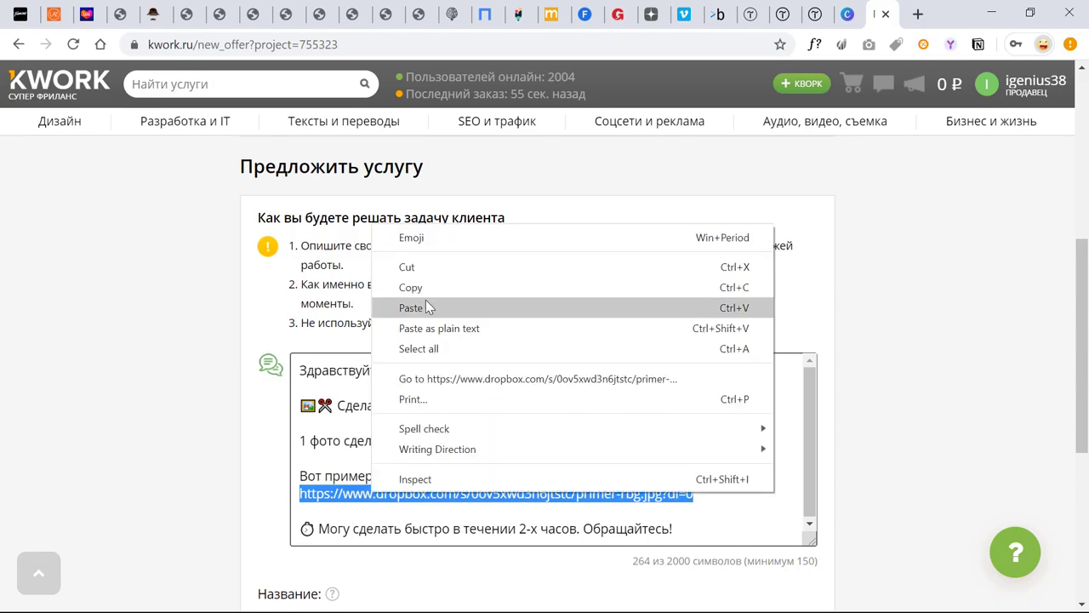
pyautogui.click(510, 378)
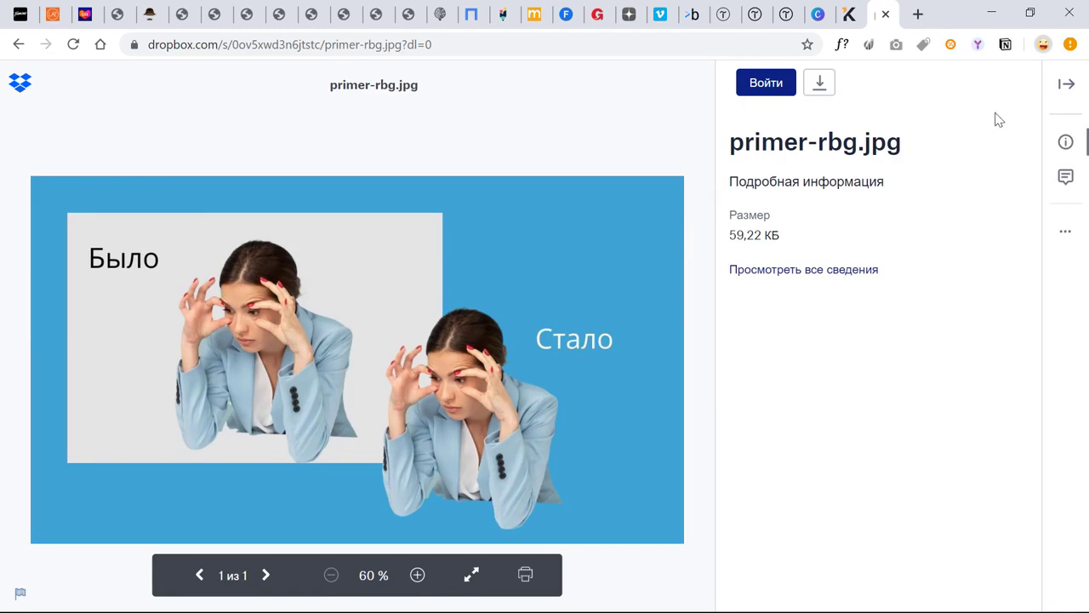
pyautogui.click(1065, 84)
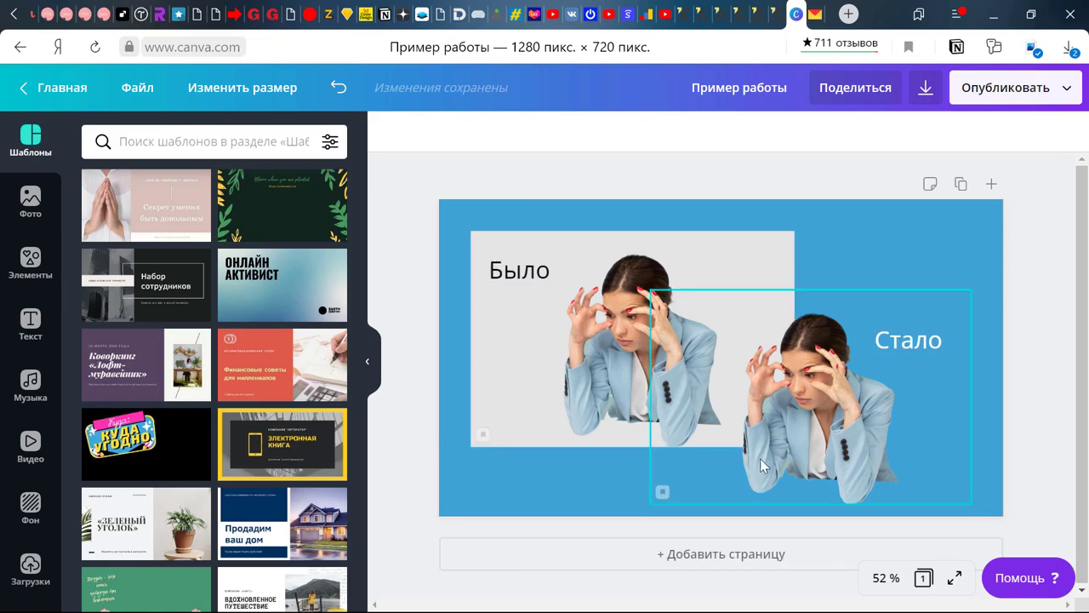
# In the Canva example design, add a second page and set its background to the medium blue from the document colours.
pyautogui.click(662, 552)
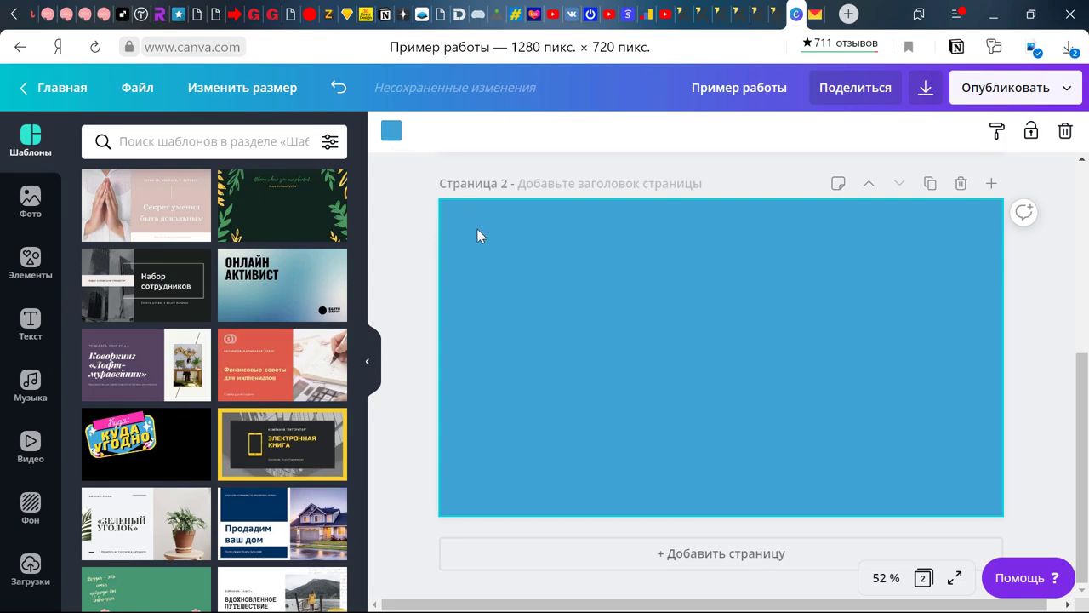
pyautogui.click(390, 131)
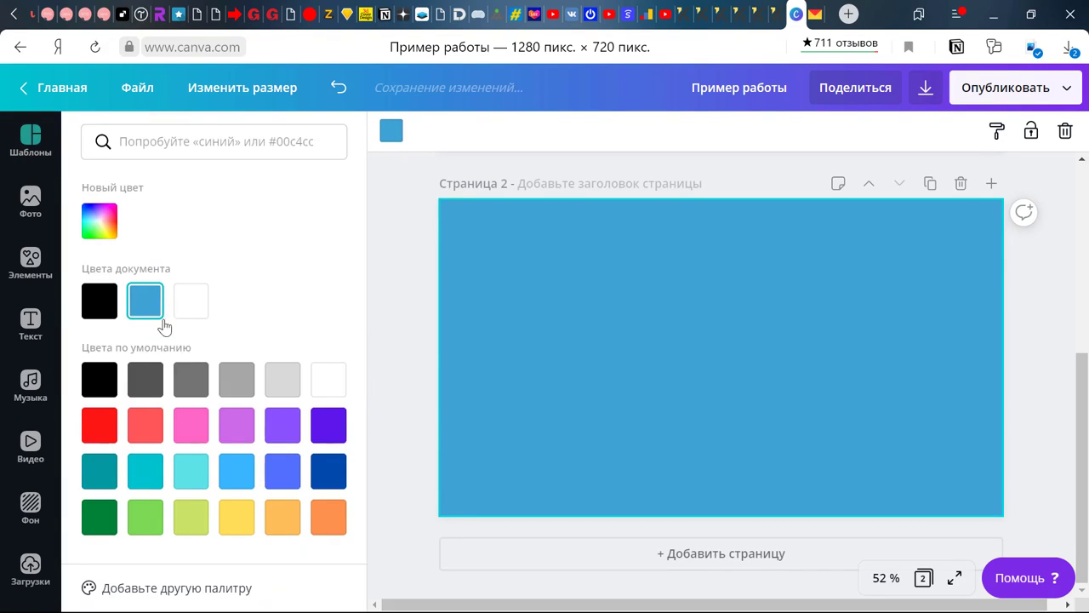
pyautogui.click(237, 473)
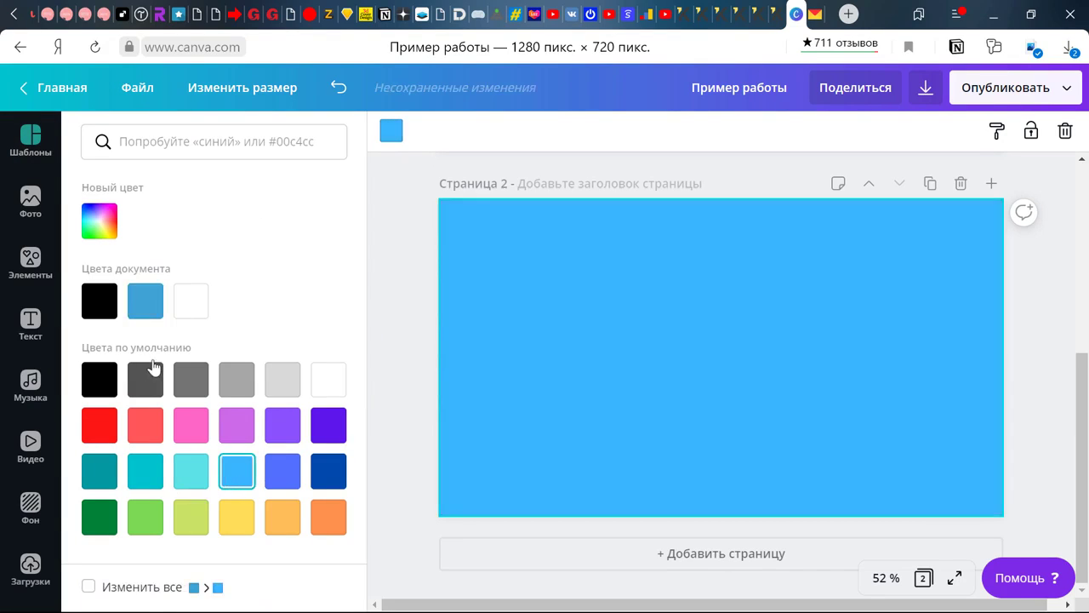
pyautogui.click(145, 300)
pyautogui.click(412, 287)
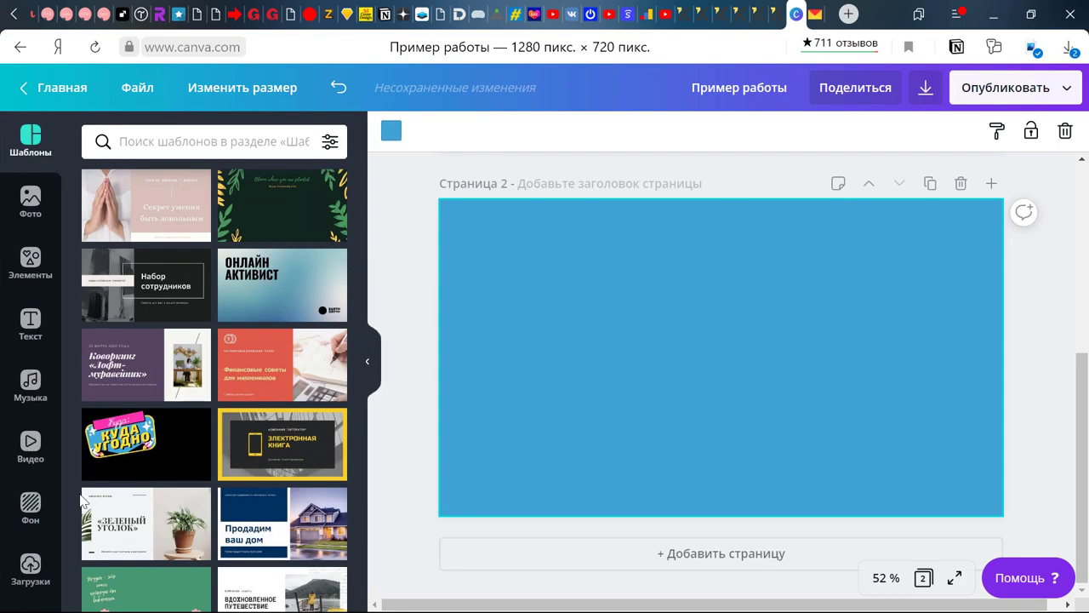
# Browse the stock photo library for a picture suitable for a background-removal example.
pyautogui.click(42, 212)
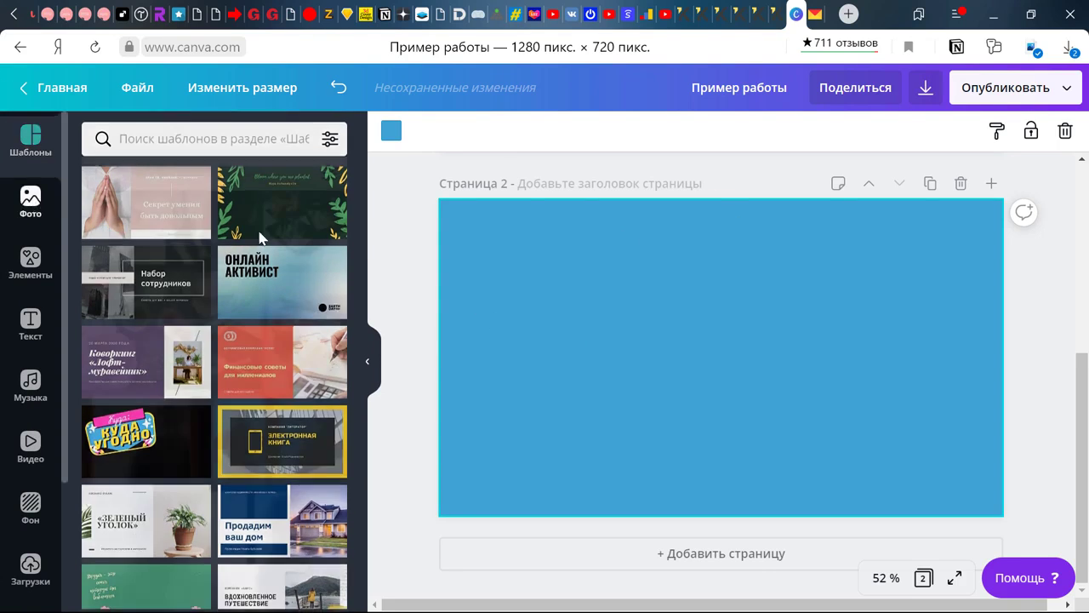
pyautogui.scroll(-5, 230, 340)
pyautogui.scroll(-10, 224, 362)
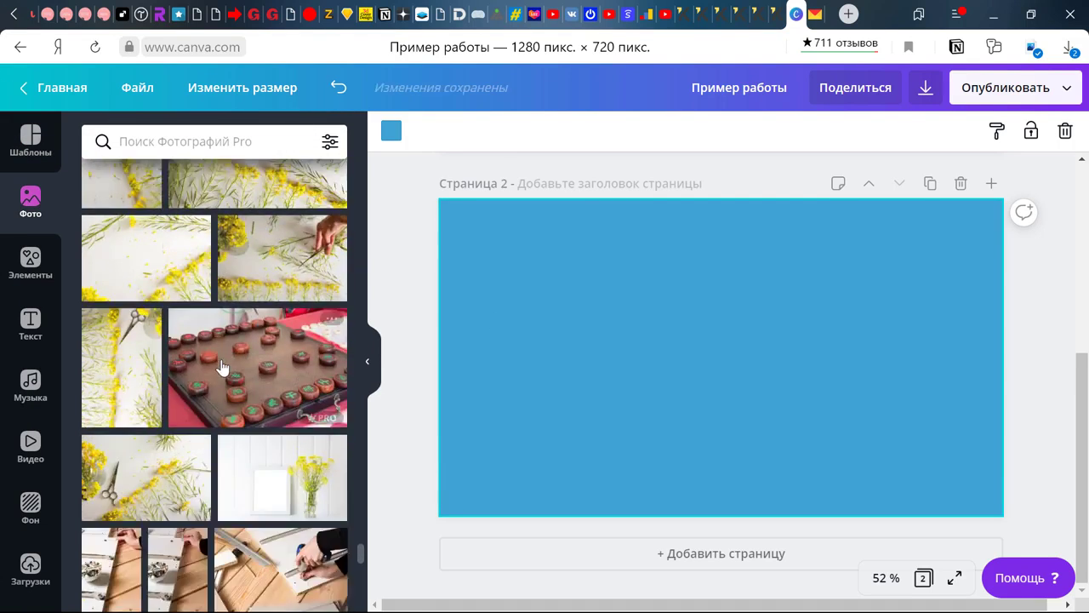
pyautogui.scroll(10, 246, 383)
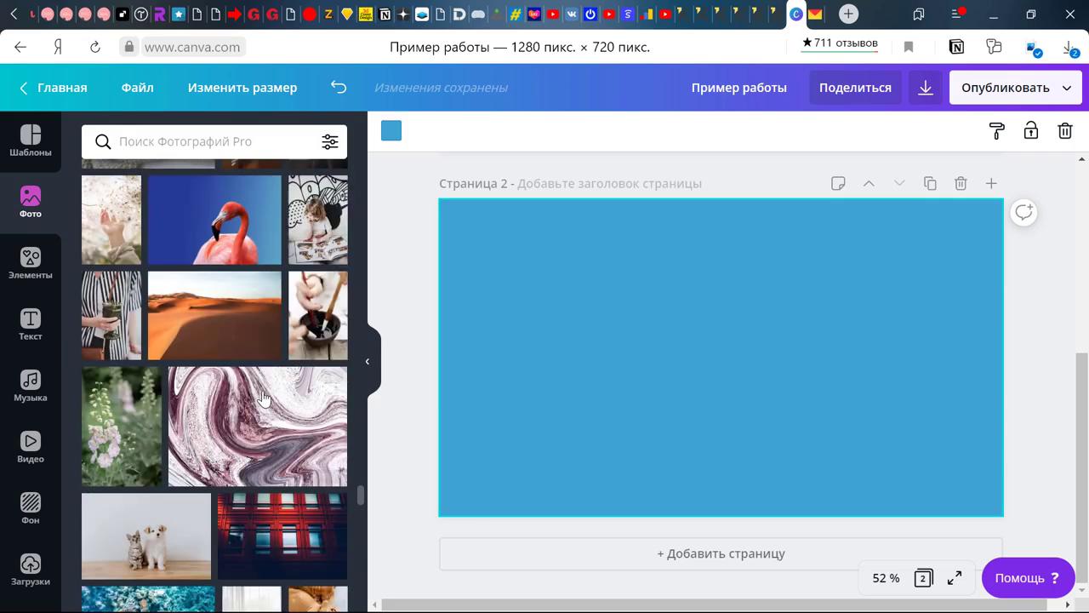
pyautogui.scroll(4, 217, 312)
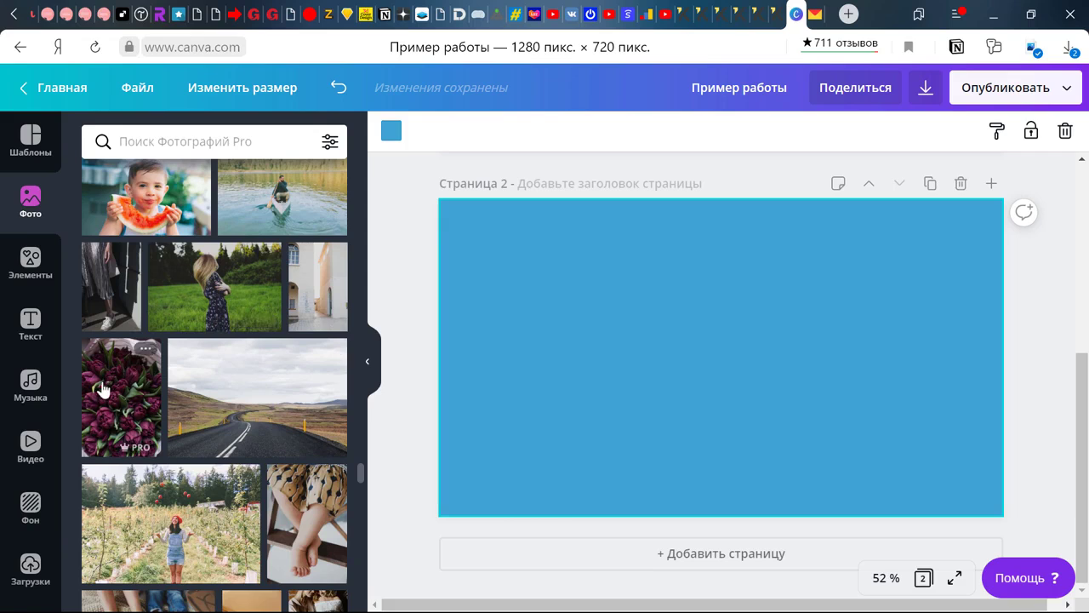
pyautogui.scroll(2, 98, 383)
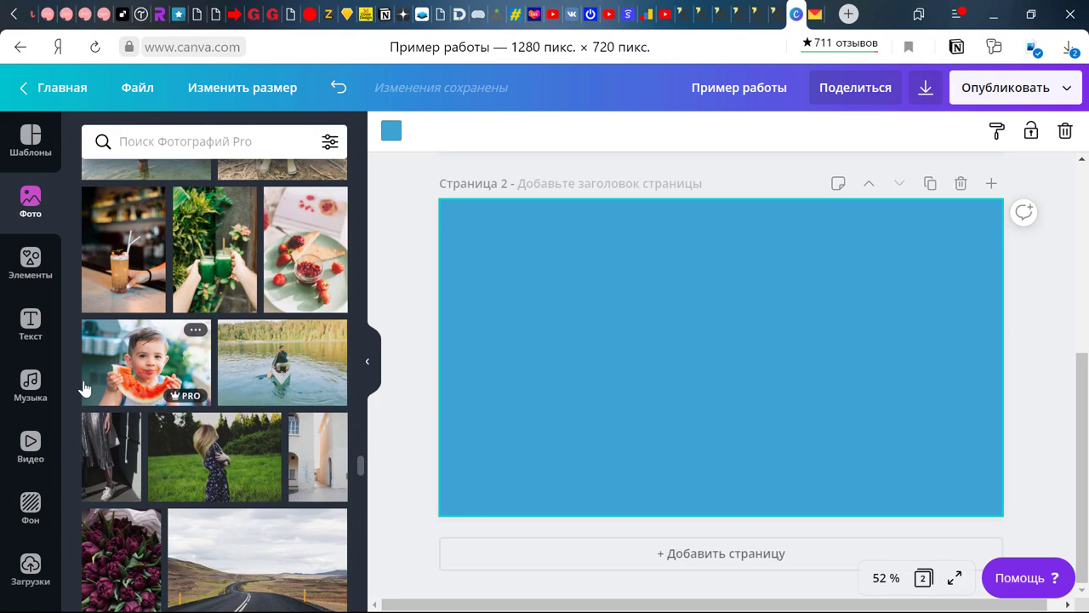
# Place the uploaded photo of the woman in the blue jacket on page 2, near the page's upper-left corner.
pyautogui.click(30, 566)
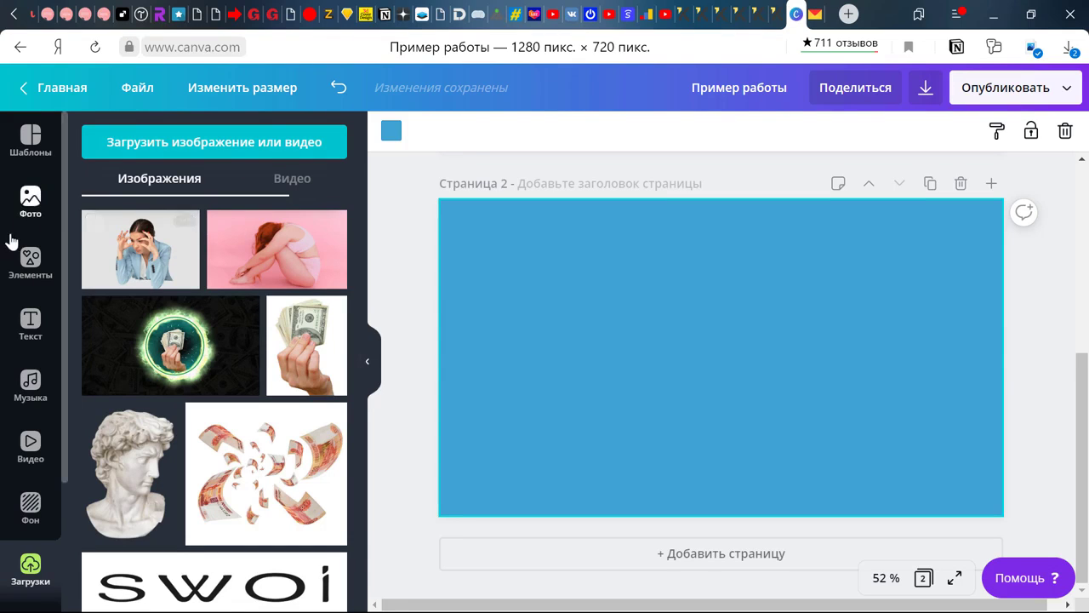
pyautogui.click(144, 269)
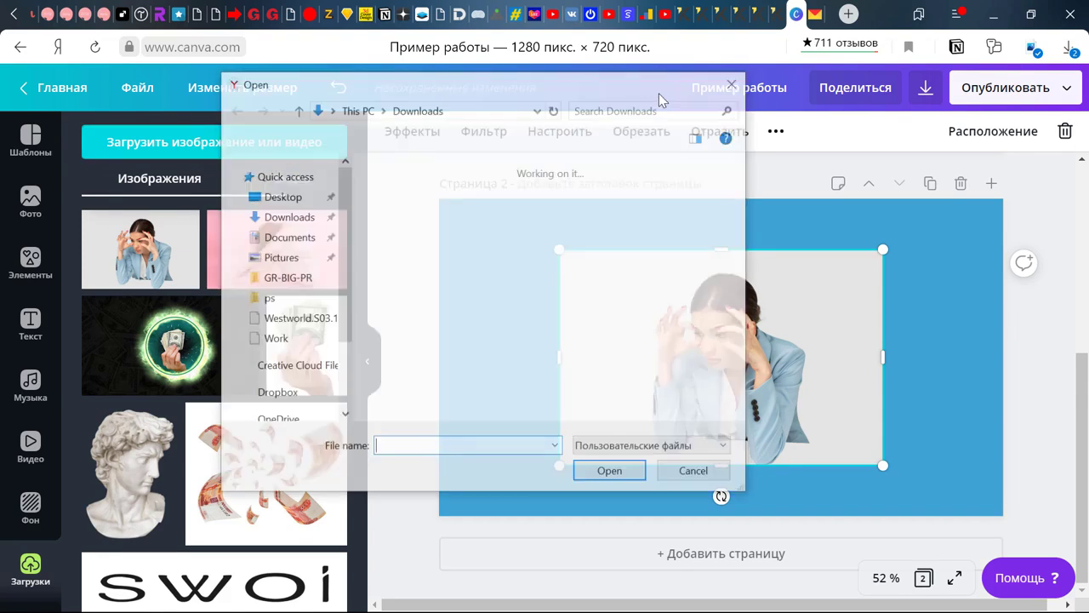
pyautogui.click(737, 80)
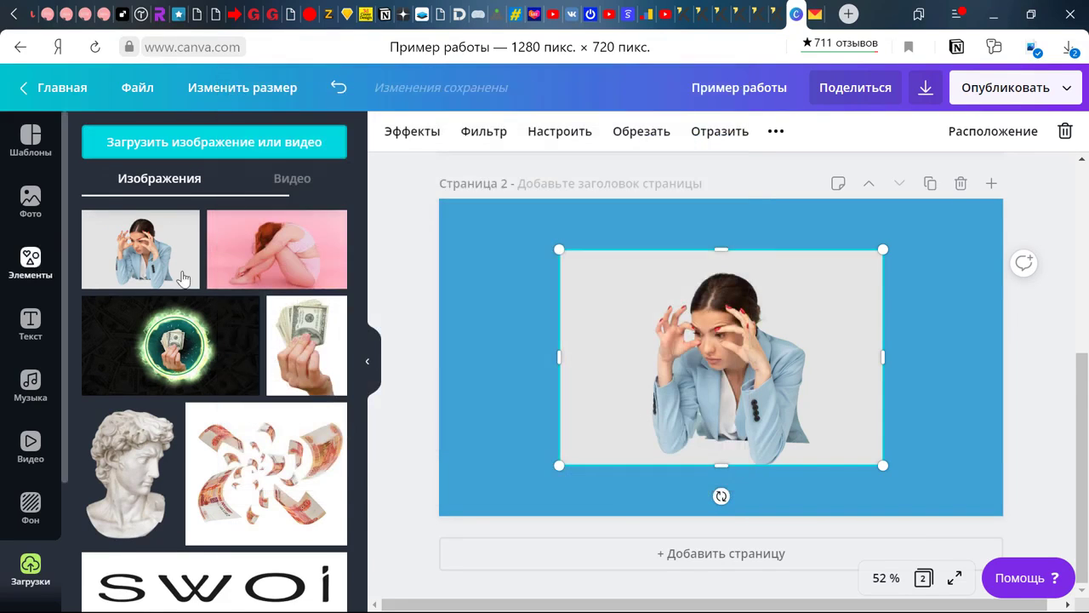
pyautogui.moveTo(135, 241); pyautogui.dragTo(679, 318)
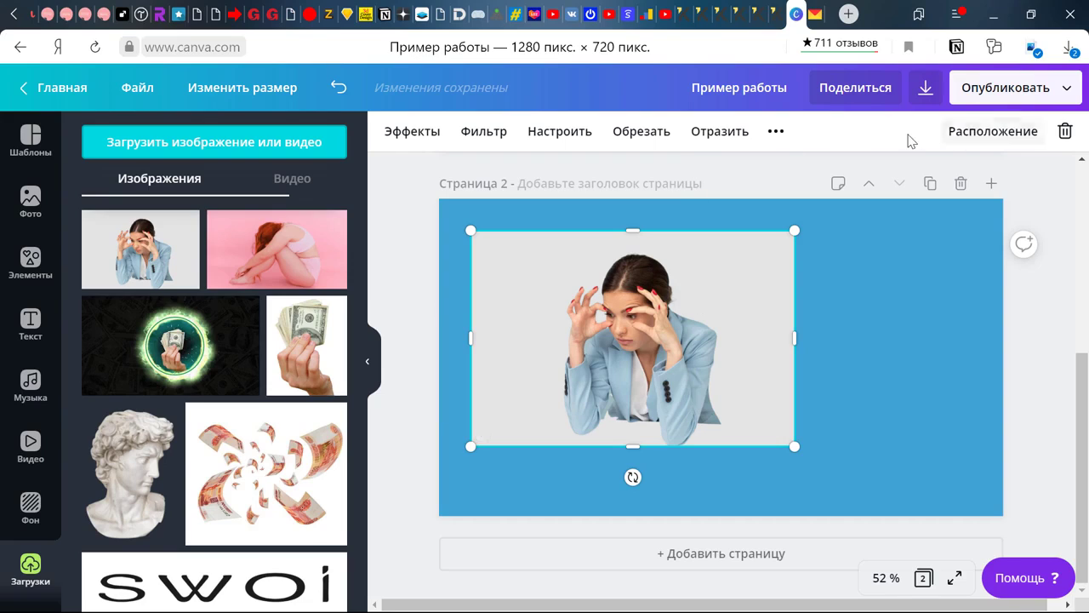
# Duplicate the photo, shrink the copy to about 605 × 404, and place it overlapping the original's lower-right part.
pyautogui.click(784, 135)
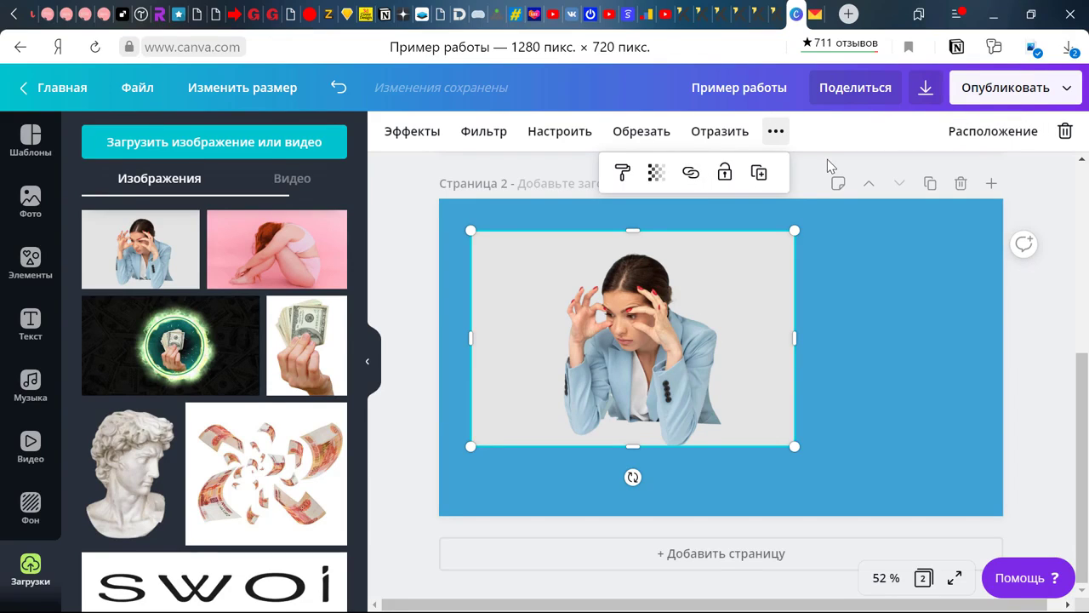
pyautogui.rightClick(707, 275)
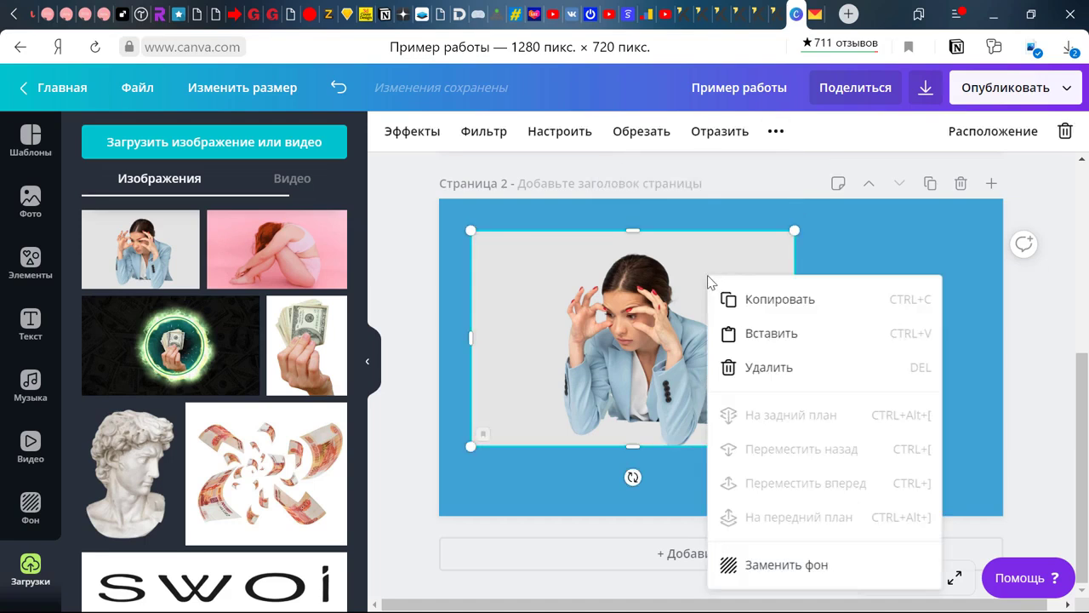
pyautogui.click(769, 305)
pyautogui.rightClick(727, 294)
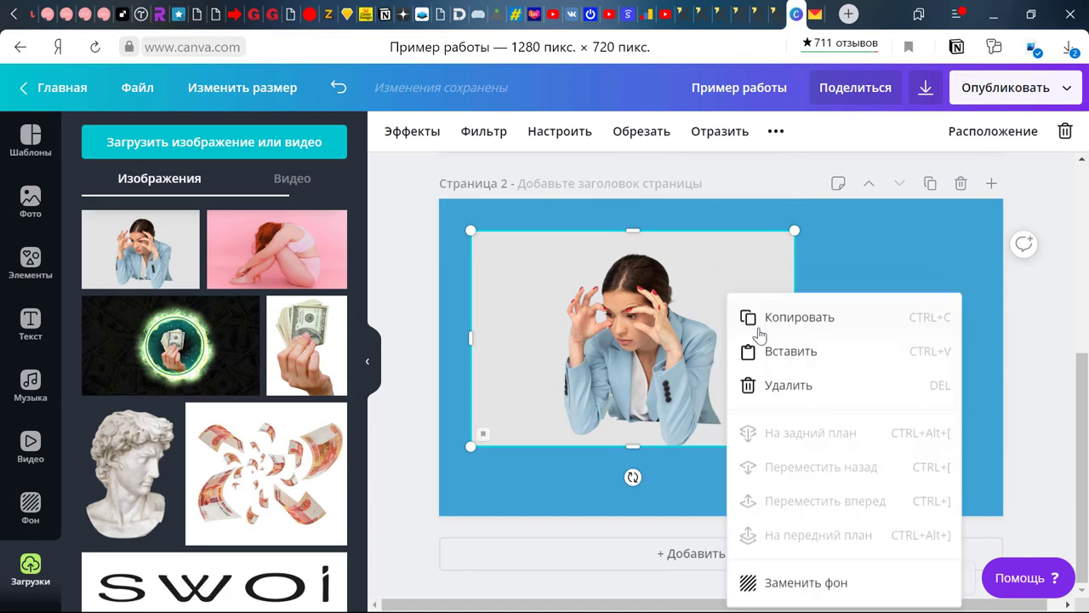
pyautogui.click(781, 360)
pyautogui.moveTo(638, 304); pyautogui.dragTo(806, 352)
pyautogui.moveTo(955, 286); pyautogui.dragTo(904, 325)
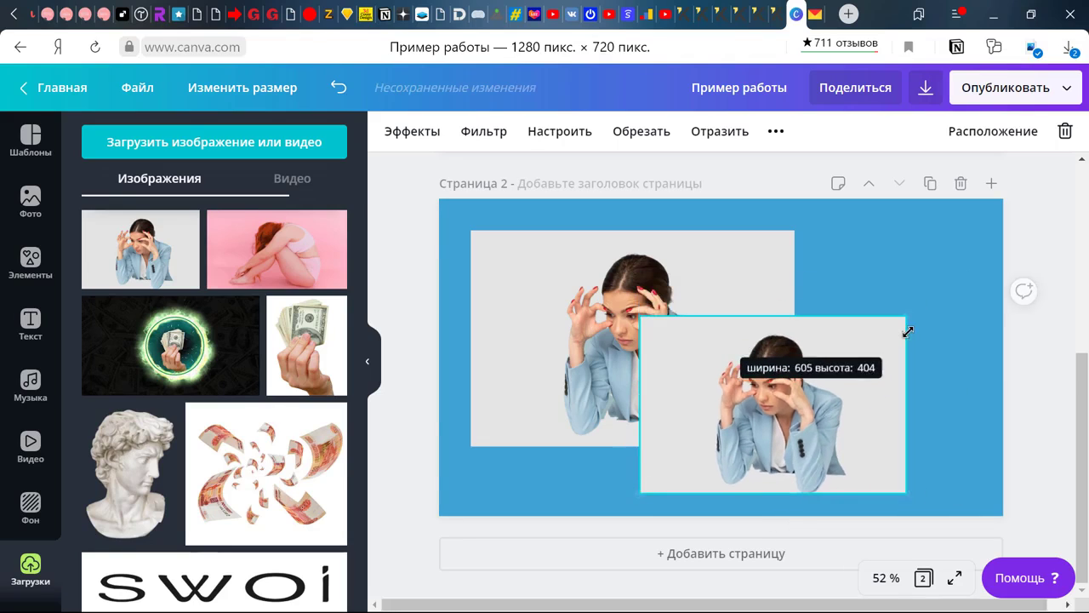
pyautogui.moveTo(810, 375); pyautogui.dragTo(848, 359)
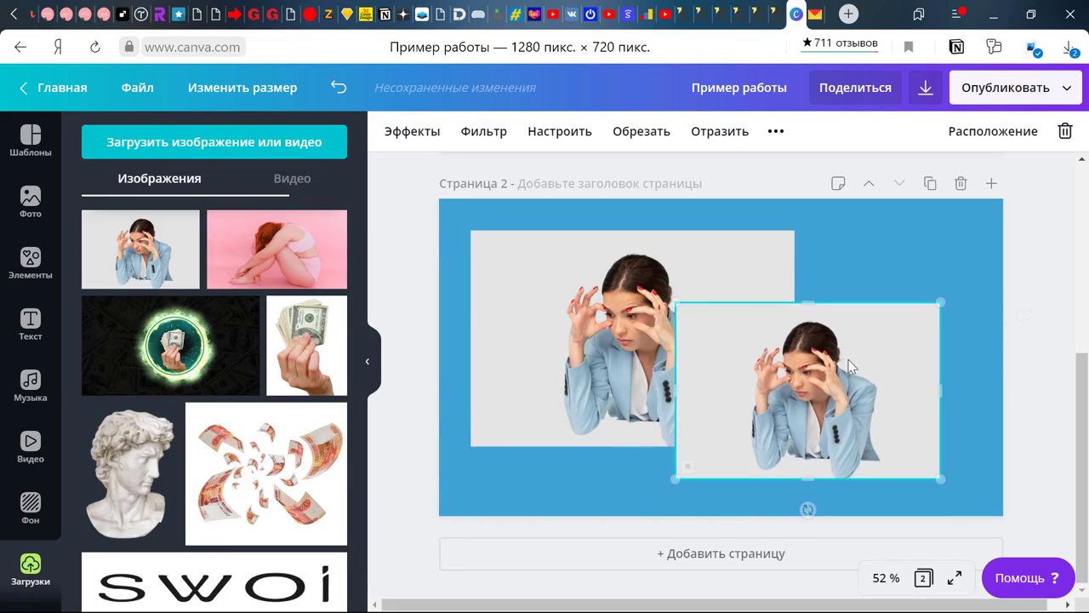
# Apply Background Remover to the photo copy and enlarge the cut-out to about 683 × 456.
pyautogui.click(444, 131)
pyautogui.click(199, 207)
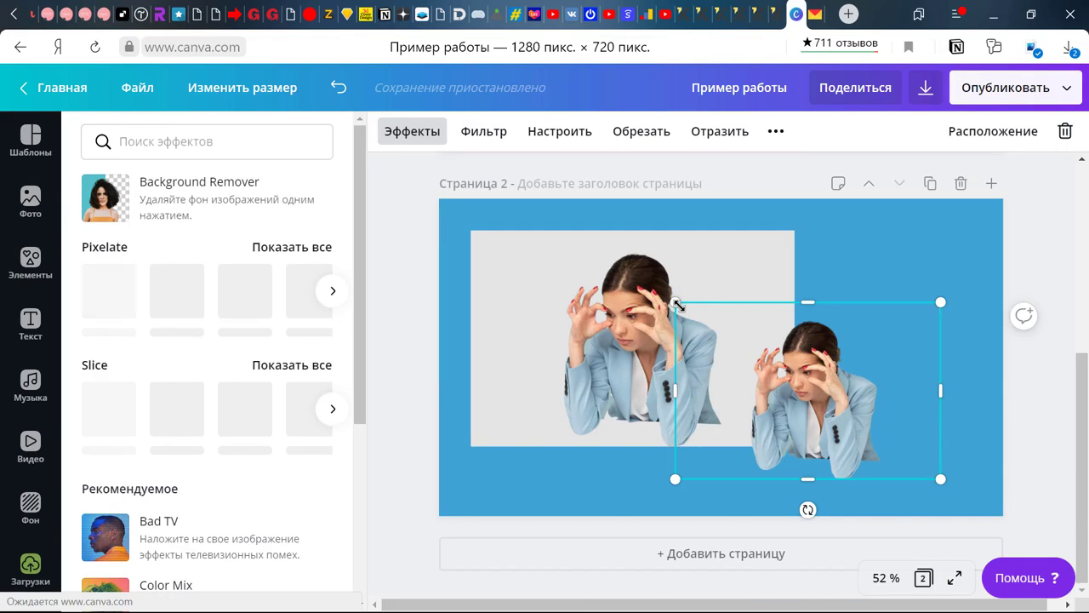
pyautogui.moveTo(678, 305); pyautogui.dragTo(639, 278)
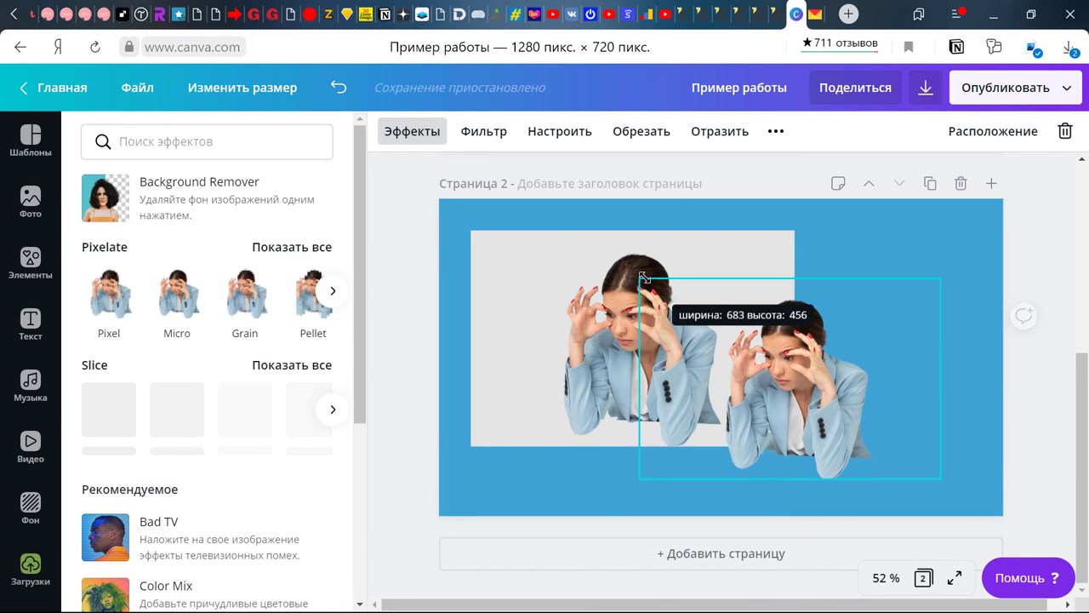
pyautogui.moveTo(766, 383); pyautogui.dragTo(777, 393)
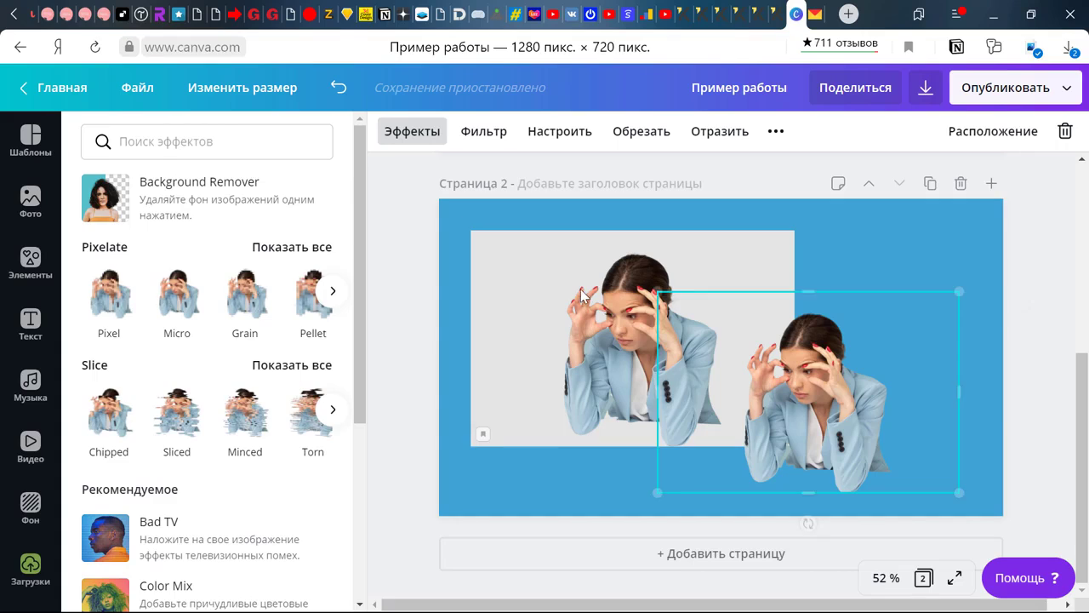
# Enlarge the cut-out to about 764 × 509, shift it slightly up and left, and shrink the original photo slightly.
pyautogui.click(758, 433)
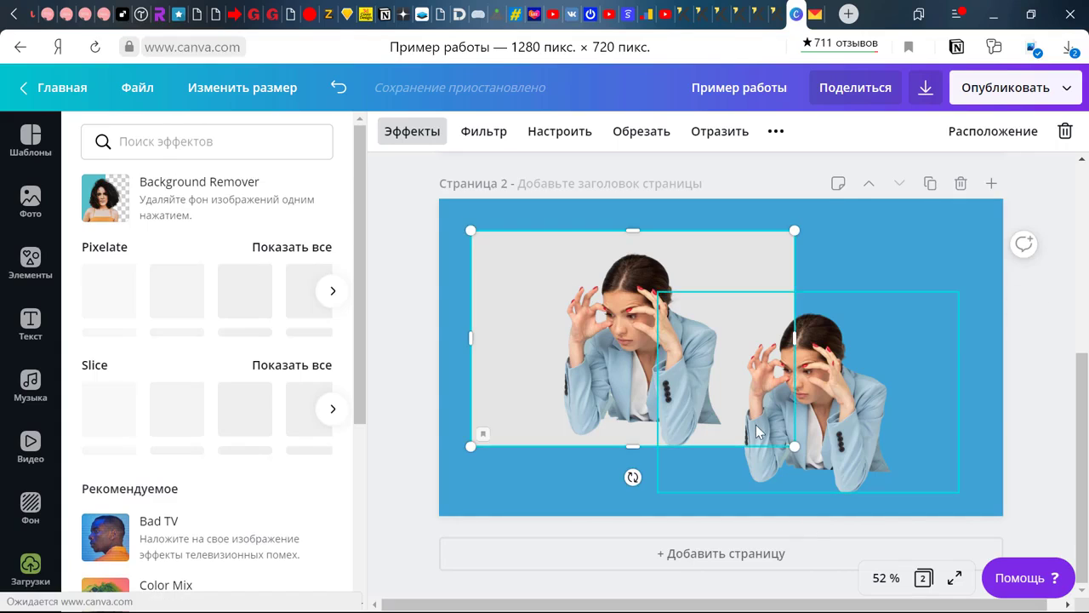
pyautogui.click(888, 413)
pyautogui.moveTo(960, 492); pyautogui.dragTo(990, 511)
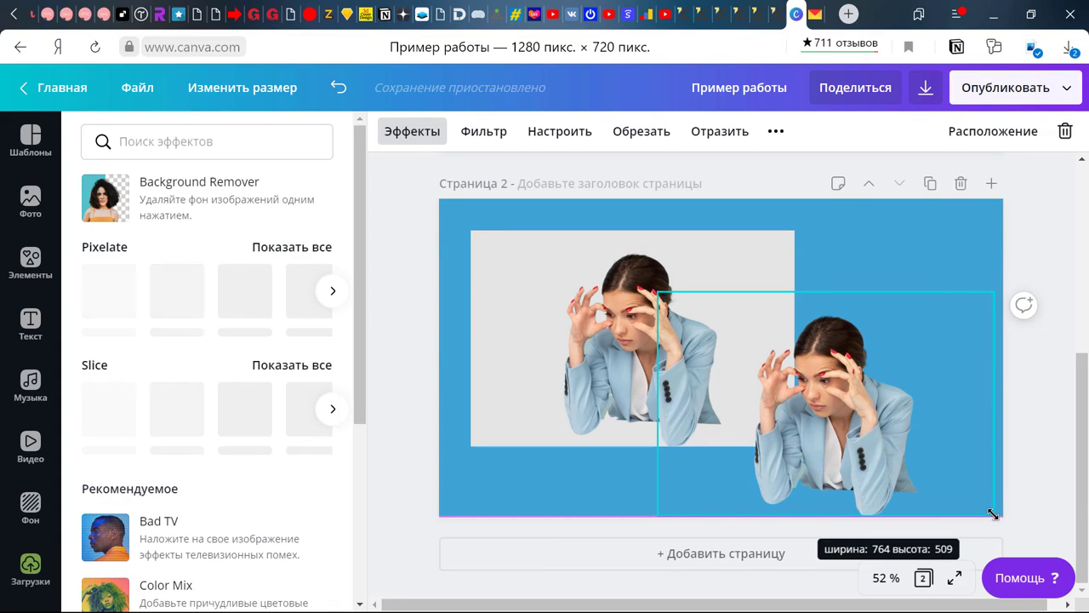
pyautogui.moveTo(843, 439); pyautogui.dragTo(821, 428)
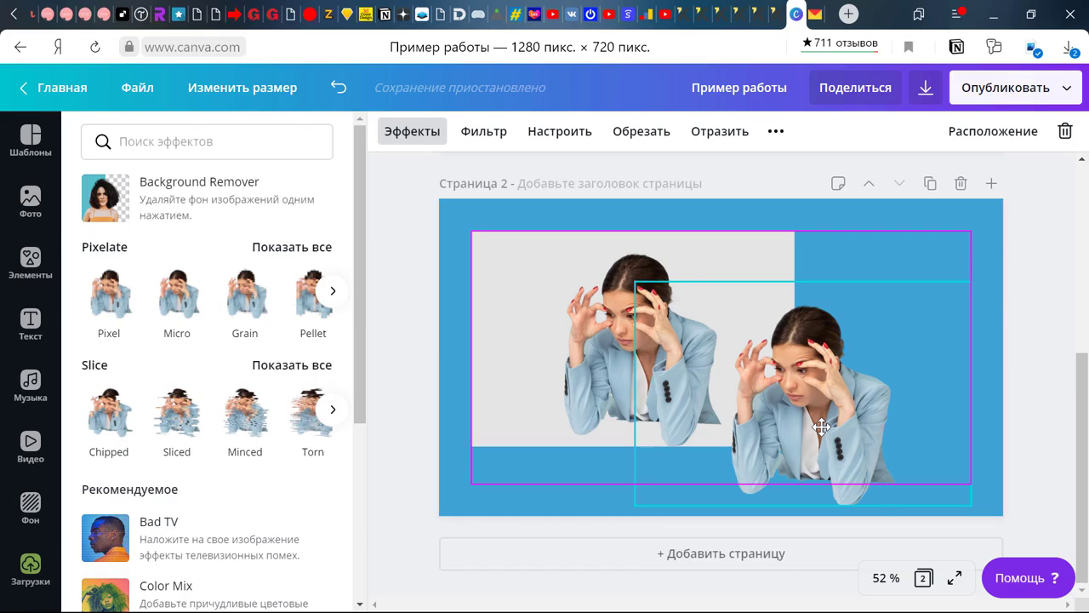
pyautogui.click(578, 305)
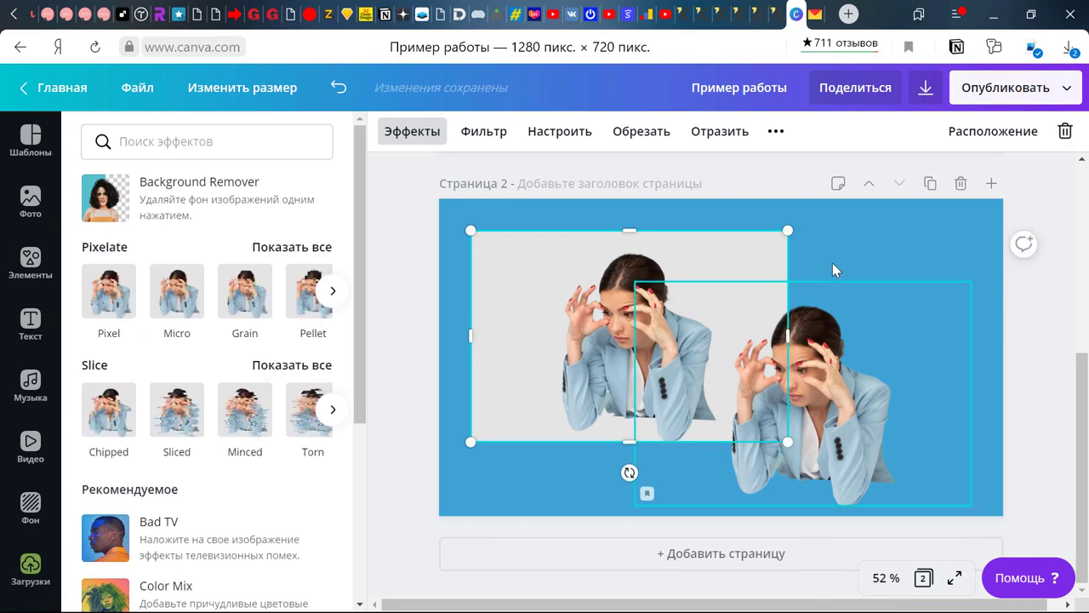
pyautogui.click(901, 298)
# Add a heading reading "Было" to page 2 and place it at about size 37,7 in the original photo's upper-left area.
pyautogui.scroll(2, 851, 252)
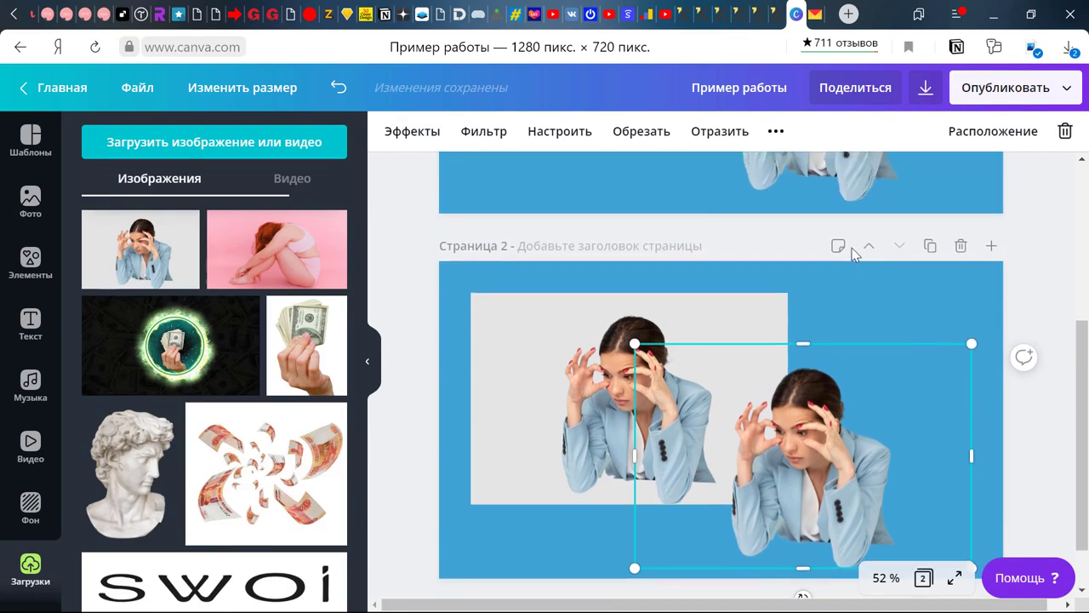
pyautogui.scroll(3, 842, 283)
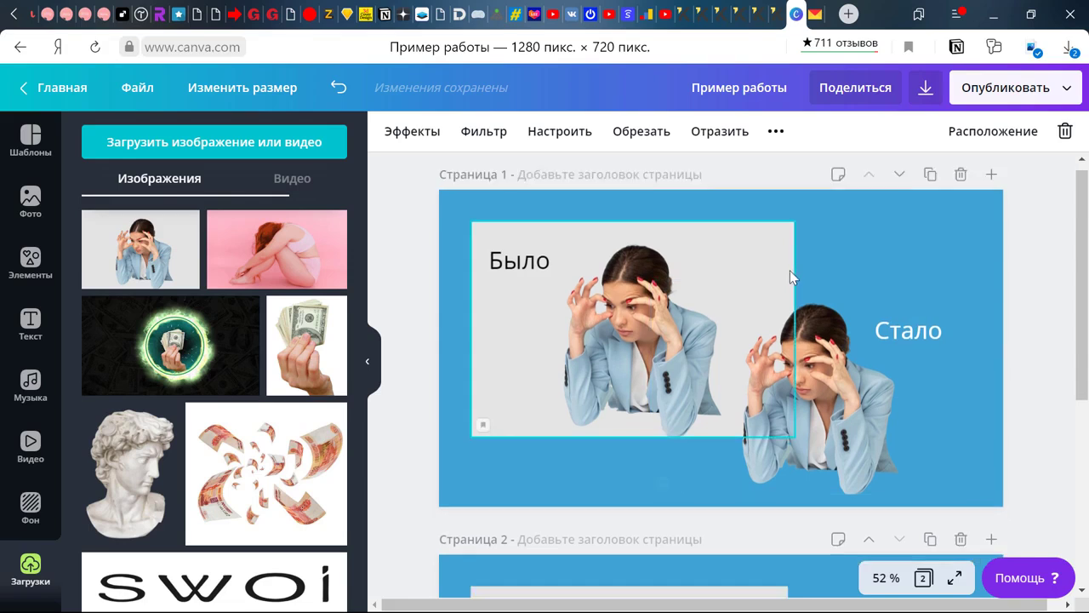
pyautogui.scroll(-3, 790, 280)
pyautogui.click(31, 324)
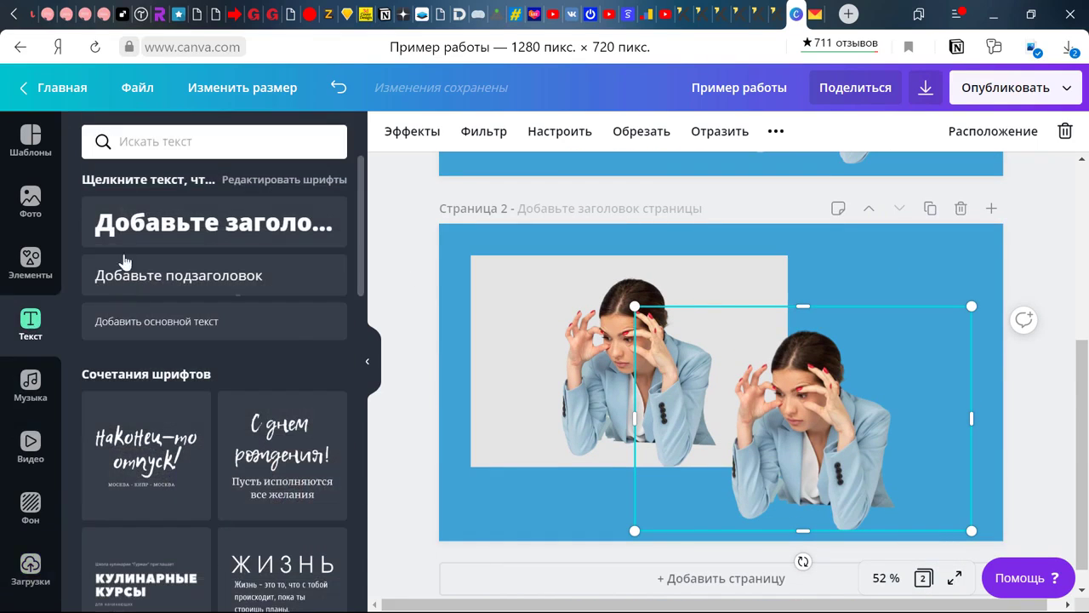
pyautogui.click(142, 226)
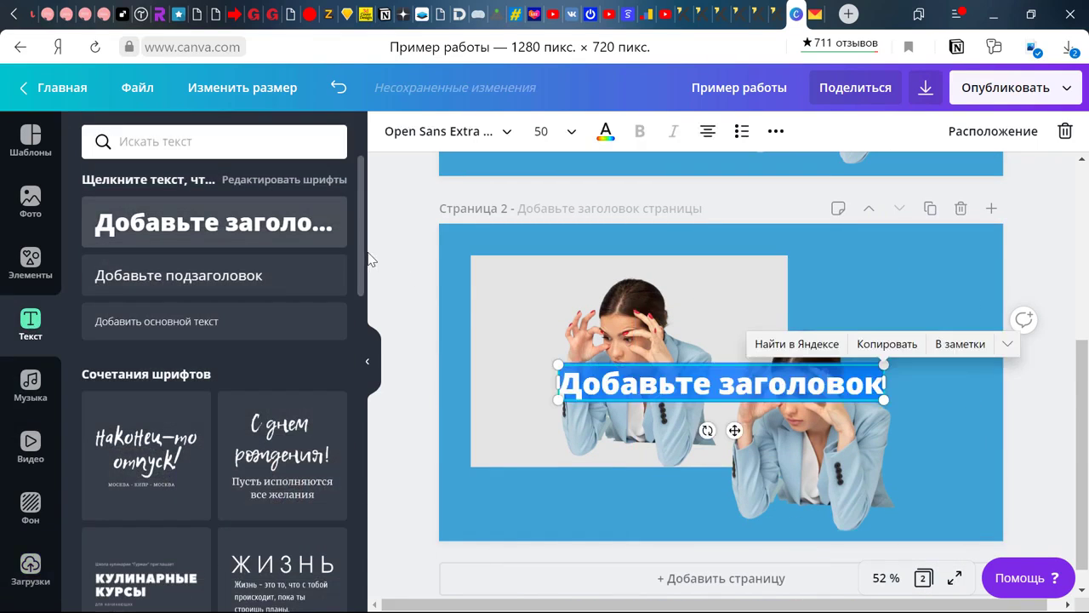
pyautogui.click(637, 378)
pyautogui.tripleClick(636, 377)
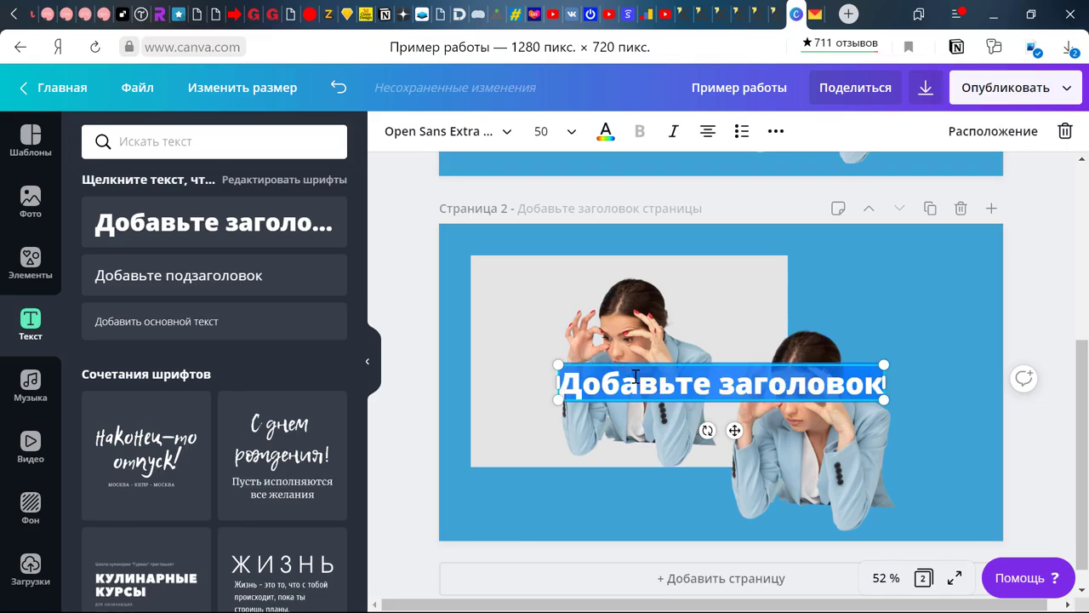
pyautogui.write('Было')
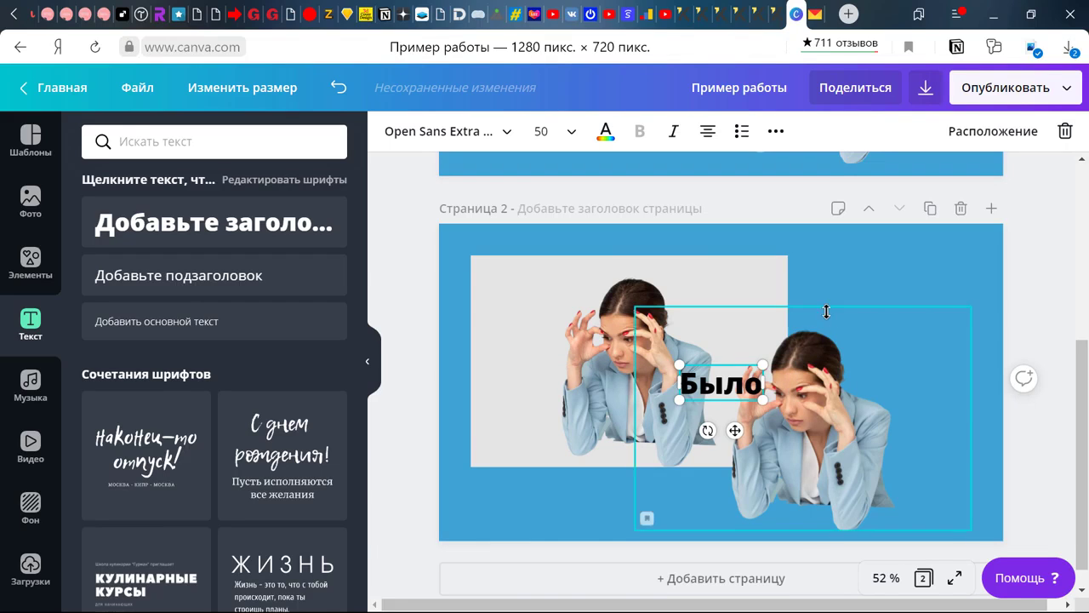
pyautogui.click(817, 442)
pyautogui.moveTo(723, 381); pyautogui.dragTo(533, 300)
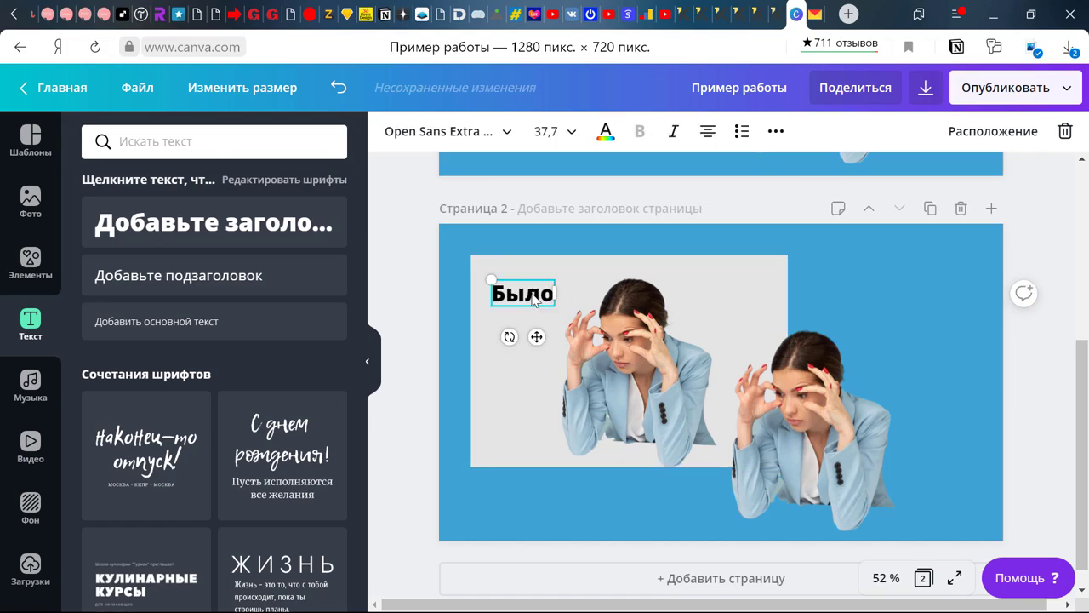
# Duplicate the "Было" heading on page 2 and place the copy beside the cut-out woman's head on the blue background.
pyautogui.click(777, 131)
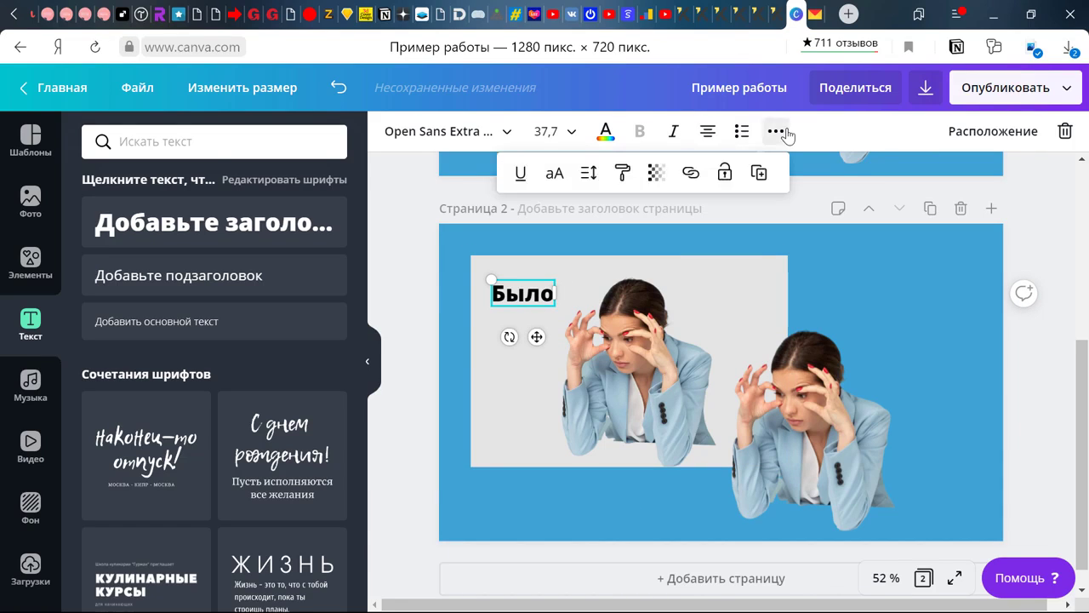
pyautogui.click(765, 176)
pyautogui.press('Escape')
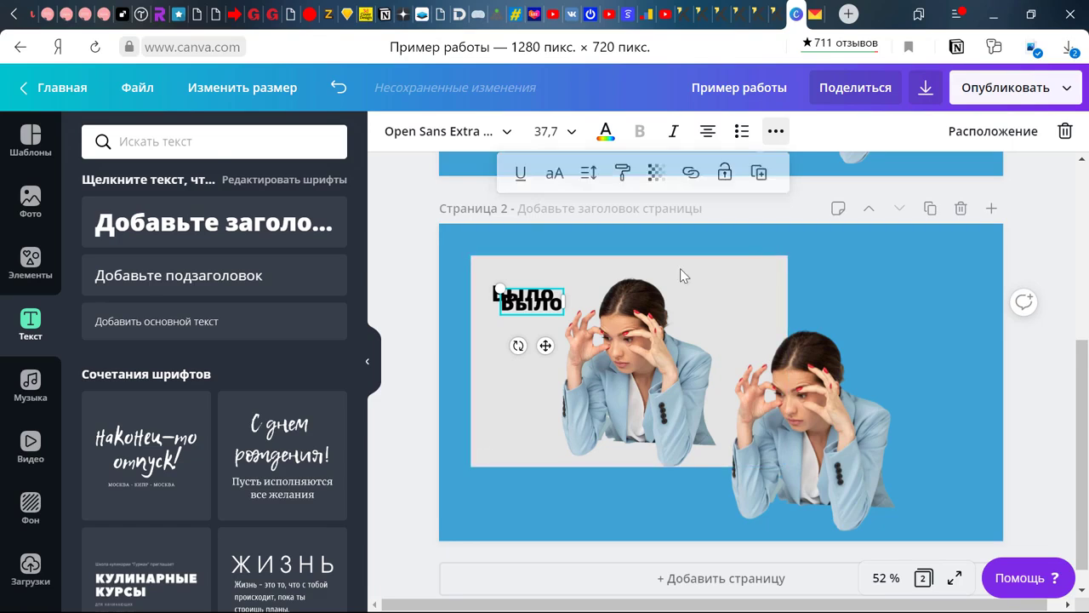
pyautogui.moveTo(551, 306); pyautogui.dragTo(908, 358)
# Replace the text of the duplicated heading with "Стало".
pyautogui.doubleClick(912, 361)
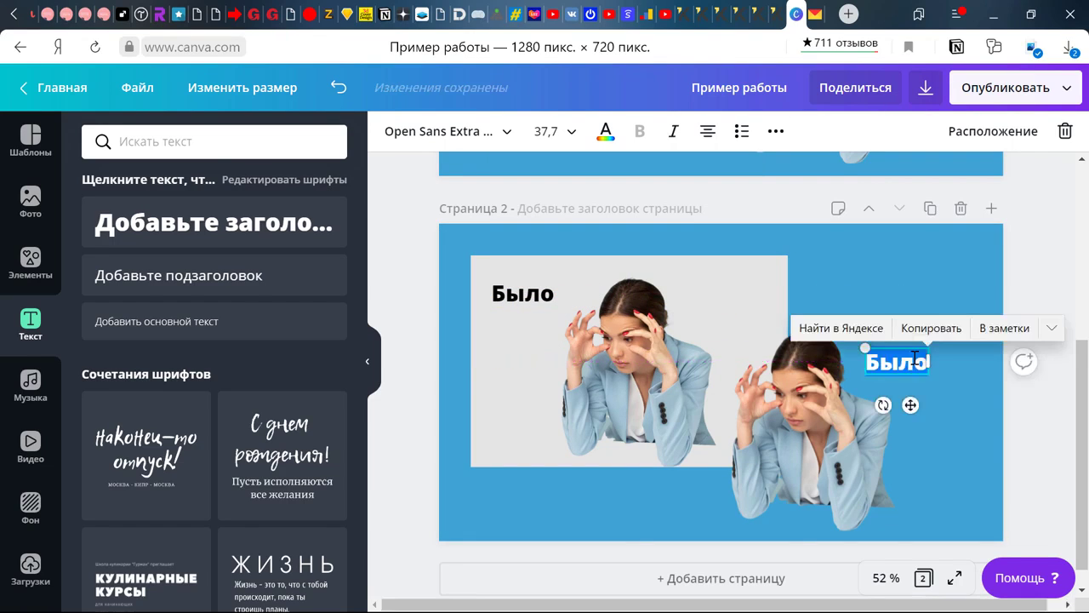
pyautogui.write('С')
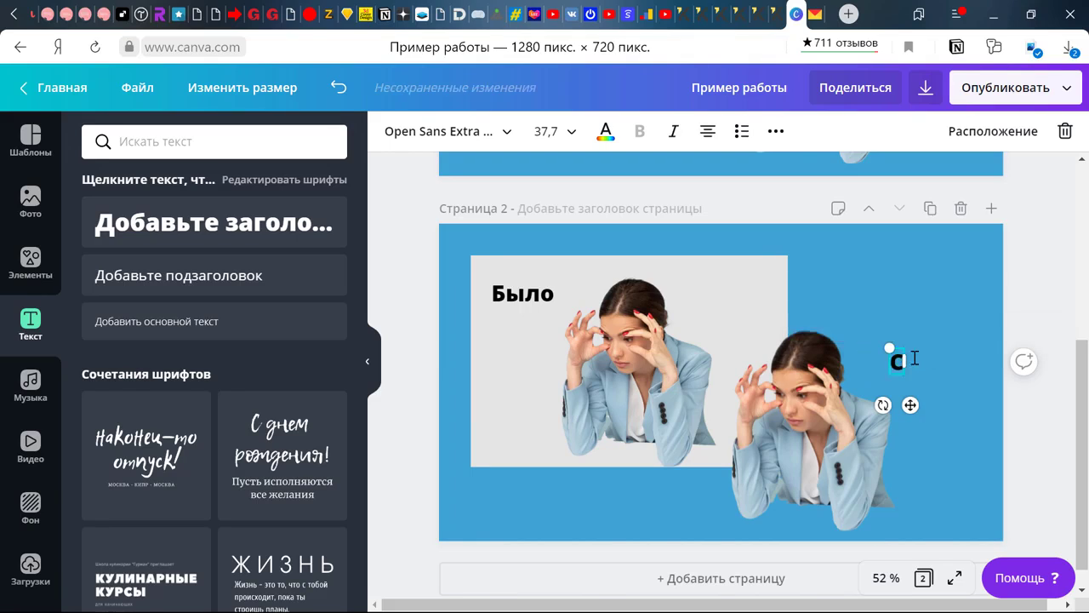
pyautogui.write('та')
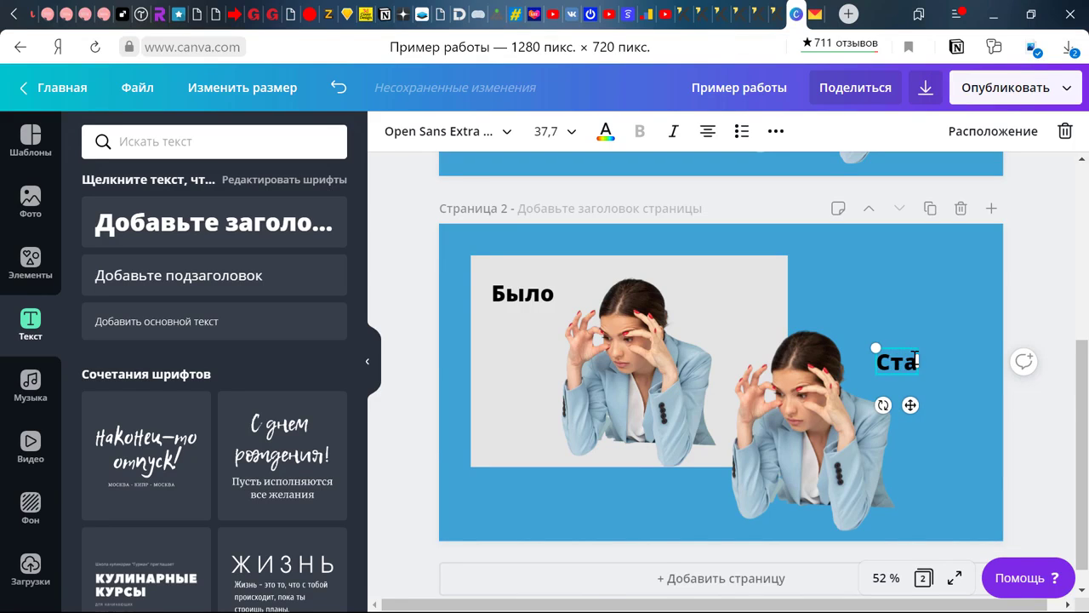
pyautogui.write('б')
pyautogui.press('BackSpace')
pyautogui.write('ло')
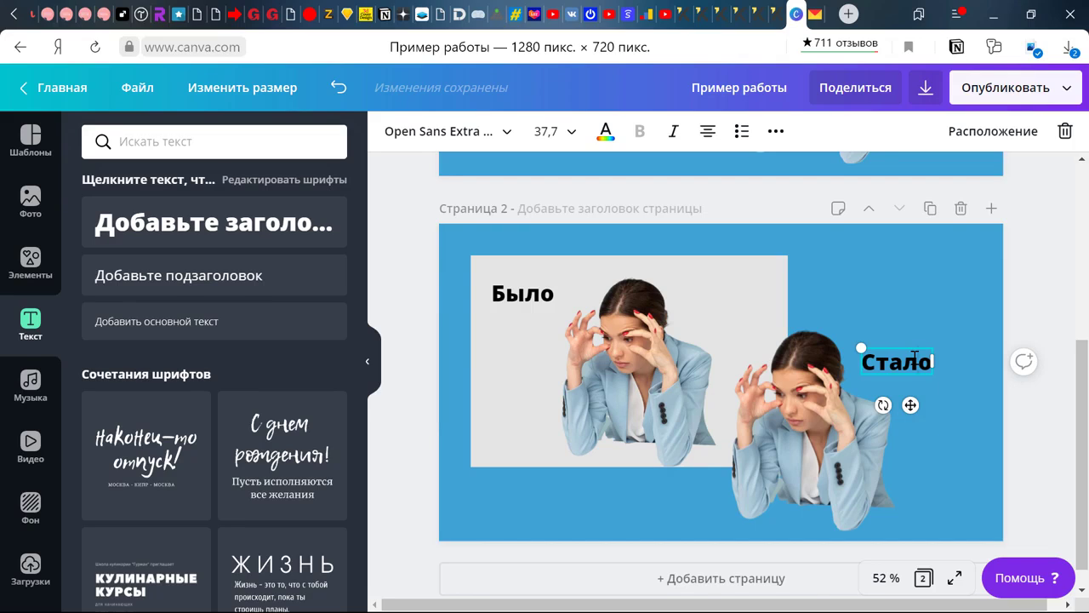
# Colour the "Стало" heading white and shift it slightly to the right.
pyautogui.hotkey('ctrl', 'a')
pyautogui.click(600, 131)
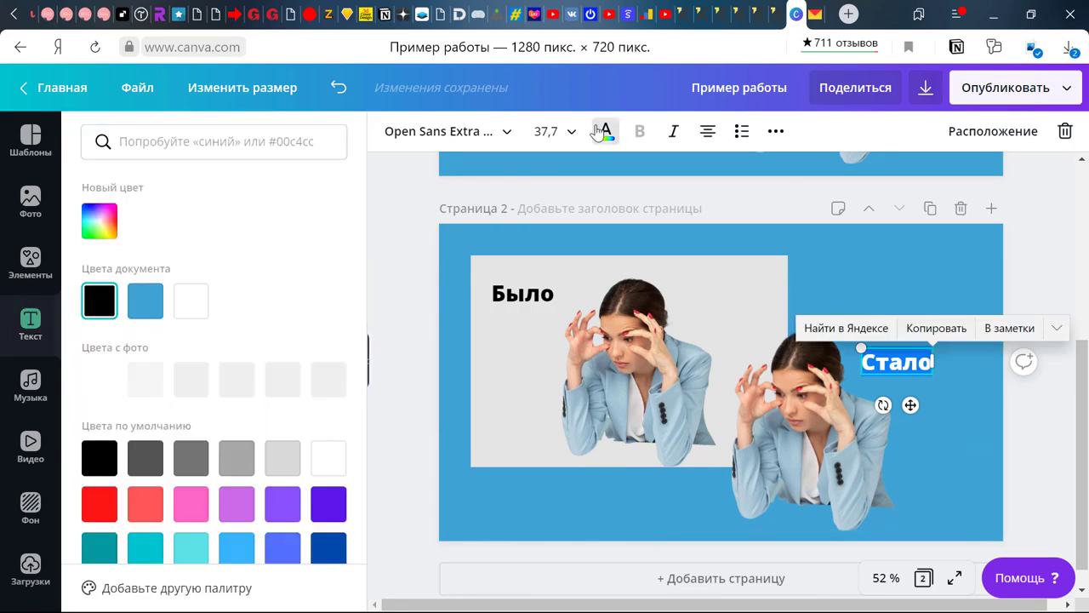
pyautogui.click(190, 301)
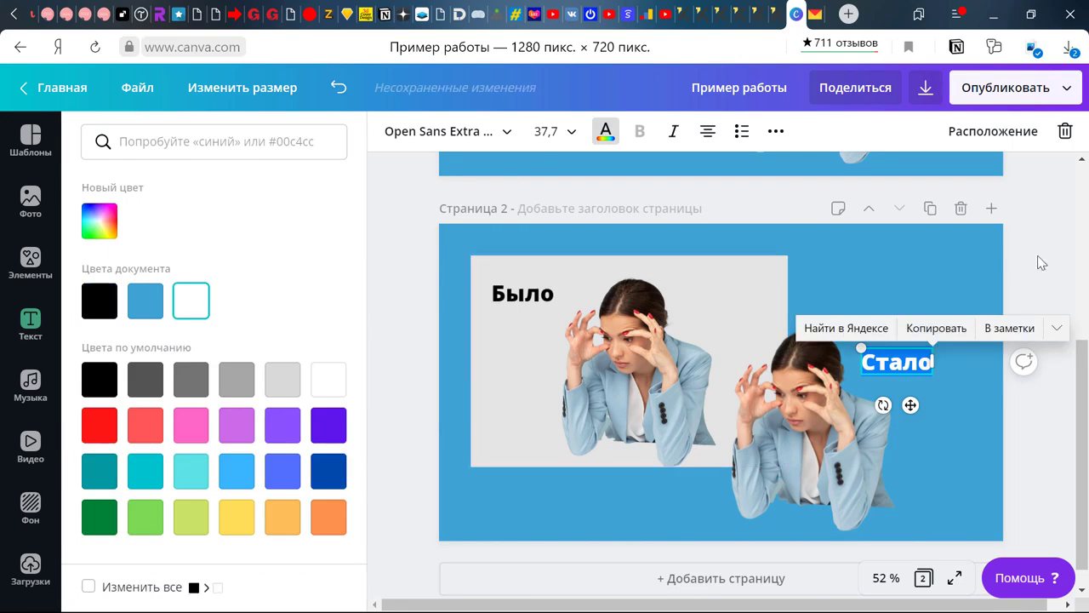
pyautogui.click(933, 266)
pyautogui.click(936, 263)
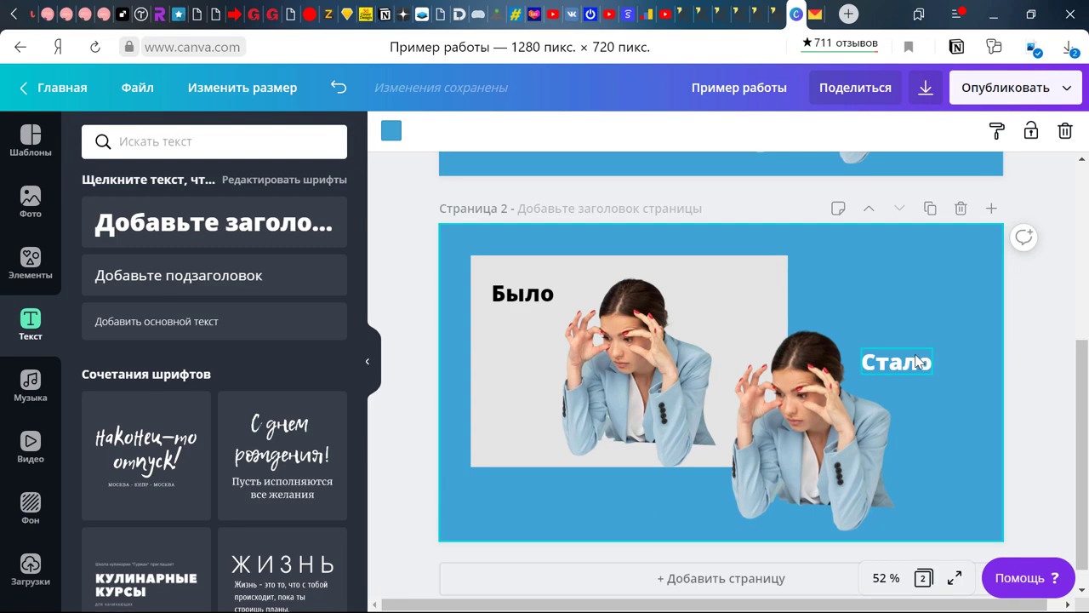
pyautogui.moveTo(919, 362); pyautogui.dragTo(925, 361)
# Set the font of both the "Стало" and "Было" headings on page 2 to Open Sans, matching page 1.
pyautogui.scroll(2, 909, 321)
pyautogui.scroll(2, 909, 321)
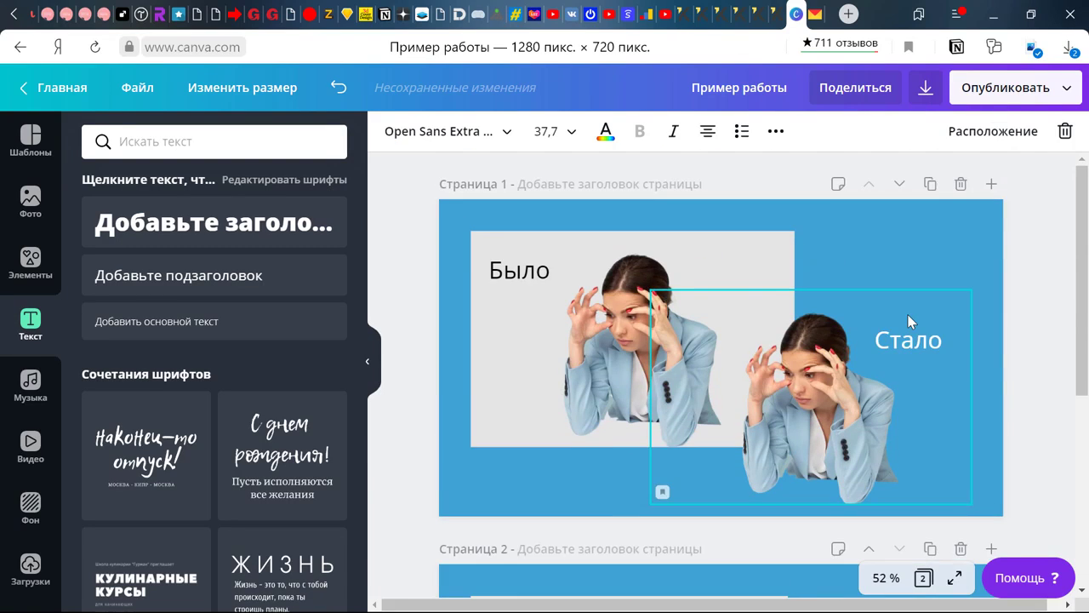
pyautogui.scroll(-4, 681, 256)
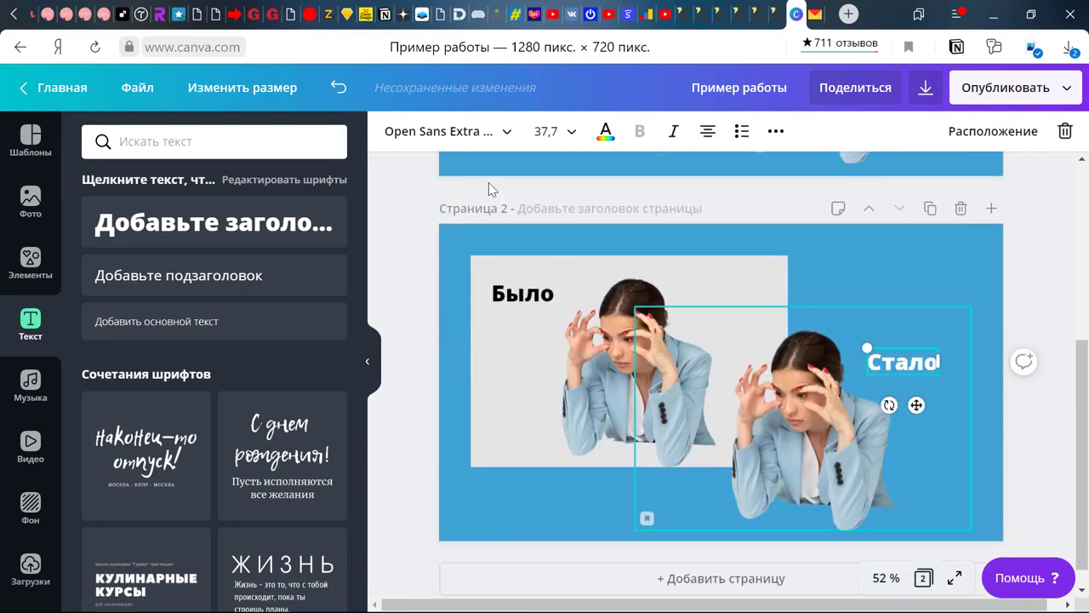
pyautogui.click(445, 136)
pyautogui.click(126, 289)
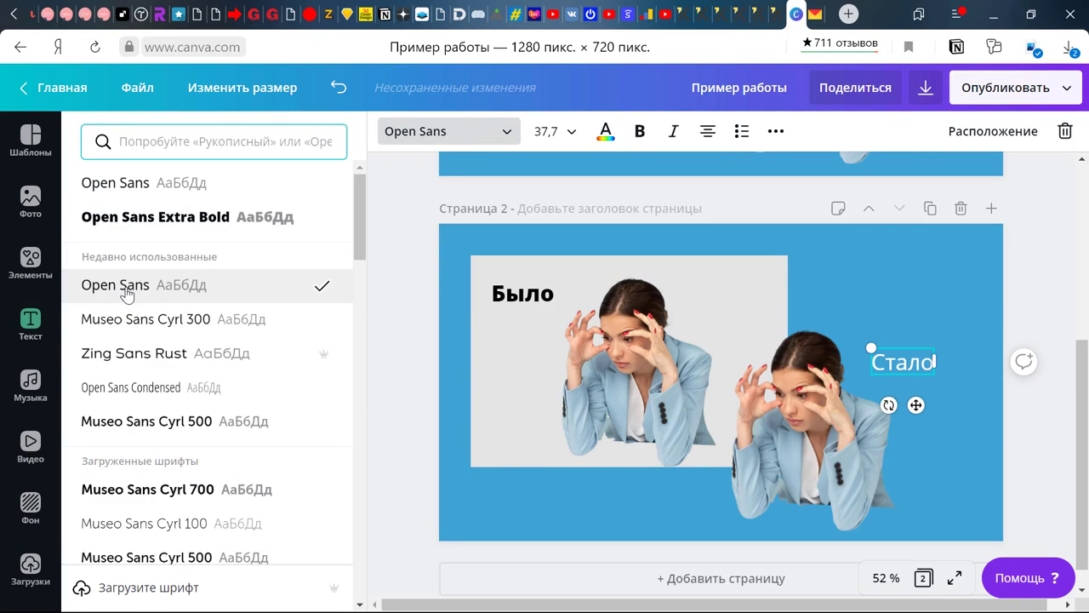
pyautogui.click(524, 303)
pyautogui.click(195, 286)
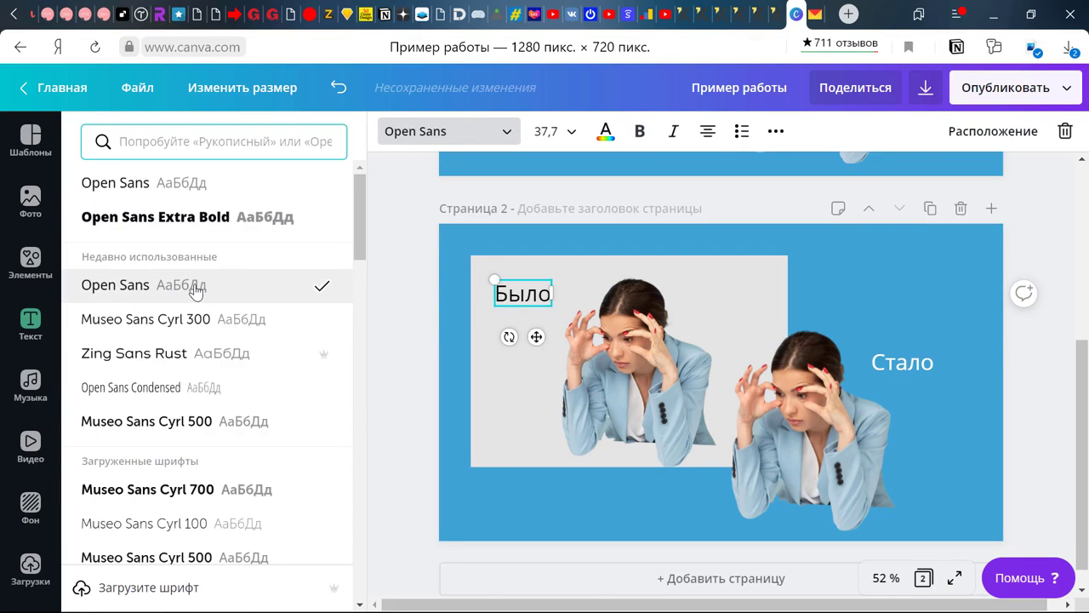
pyautogui.click(448, 302)
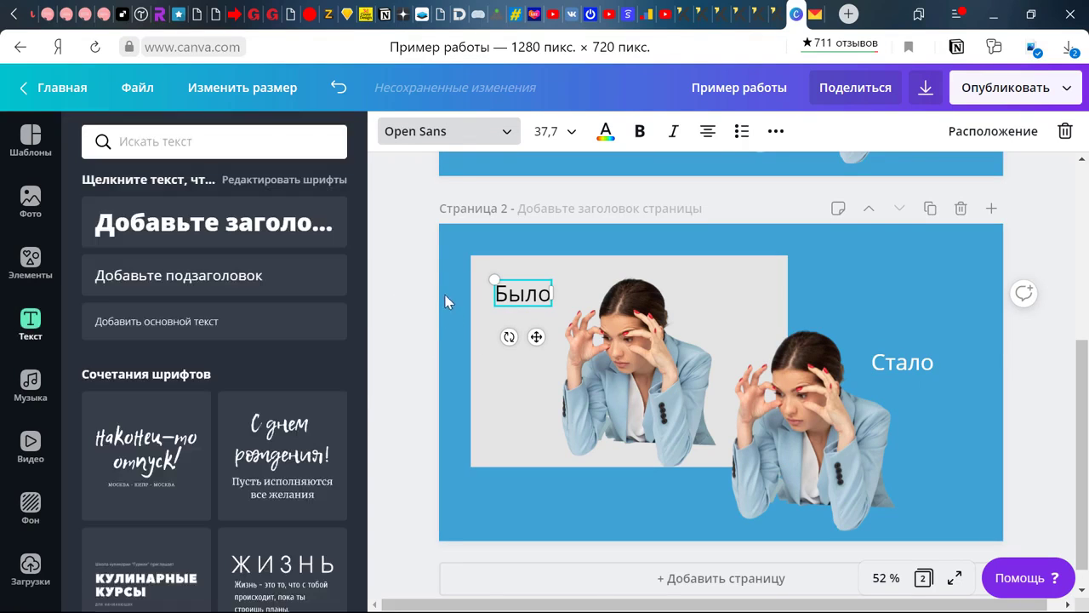
# Try purple and pink as the background colour of page 2 and restore the blue.
pyautogui.click(936, 294)
pyautogui.scroll(1, 923, 339)
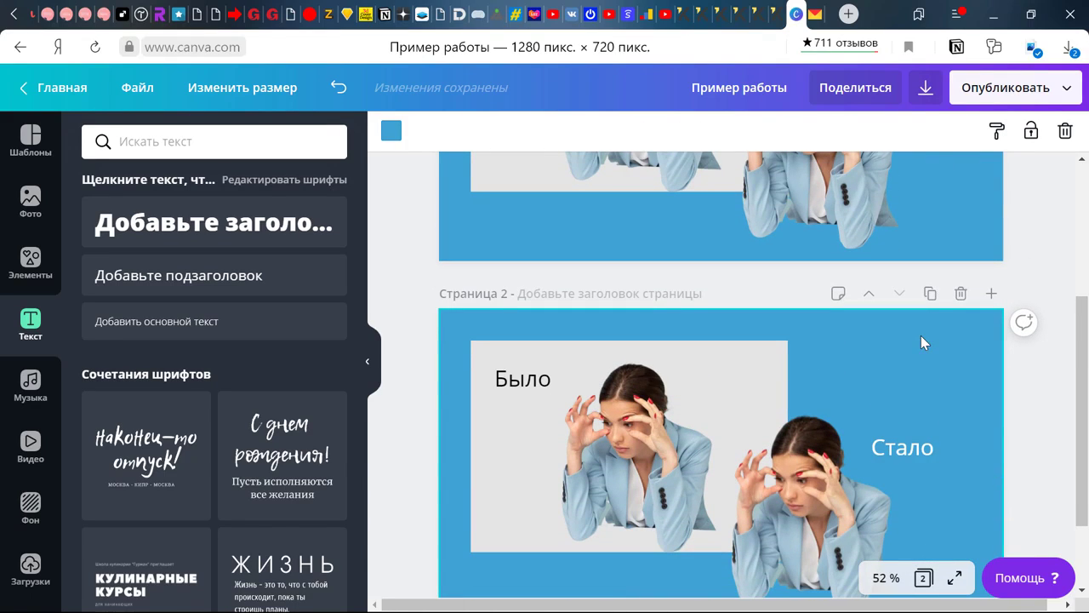
pyautogui.click(391, 130)
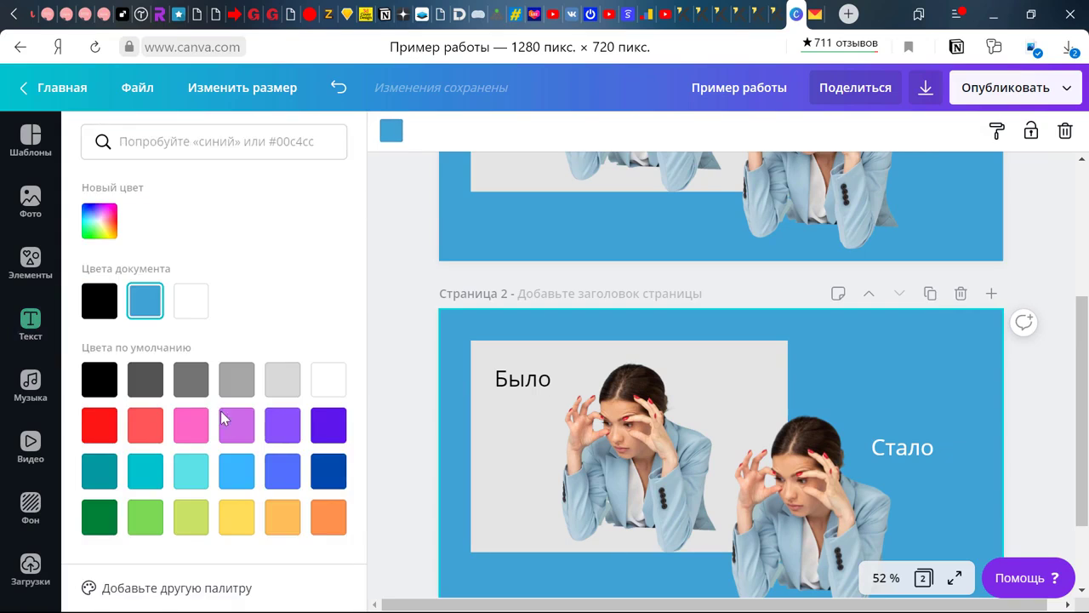
pyautogui.click(239, 433)
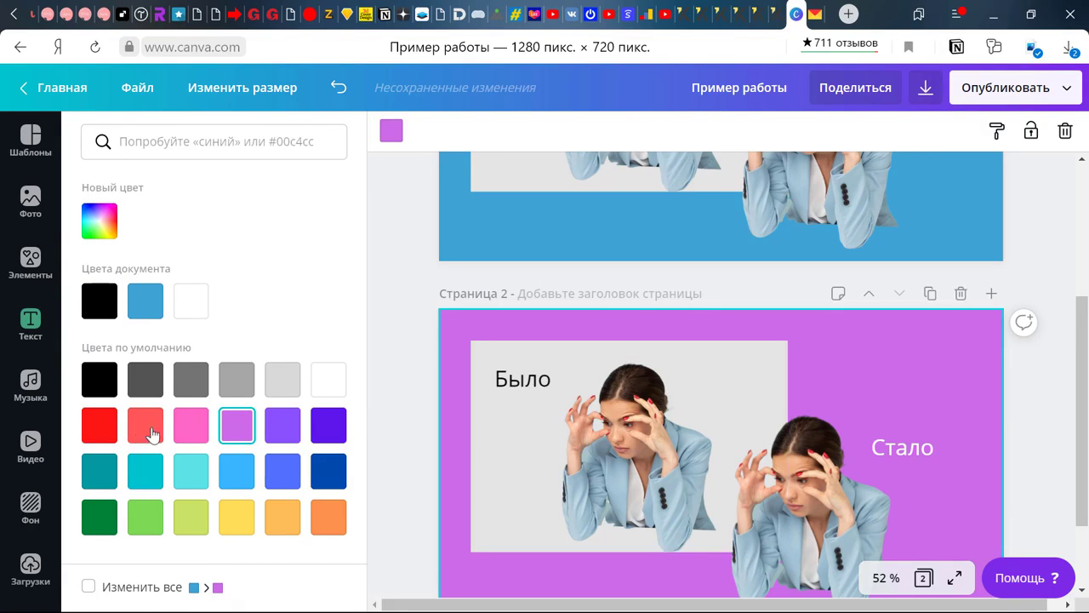
pyautogui.click(190, 425)
pyautogui.scroll(-2, 644, 442)
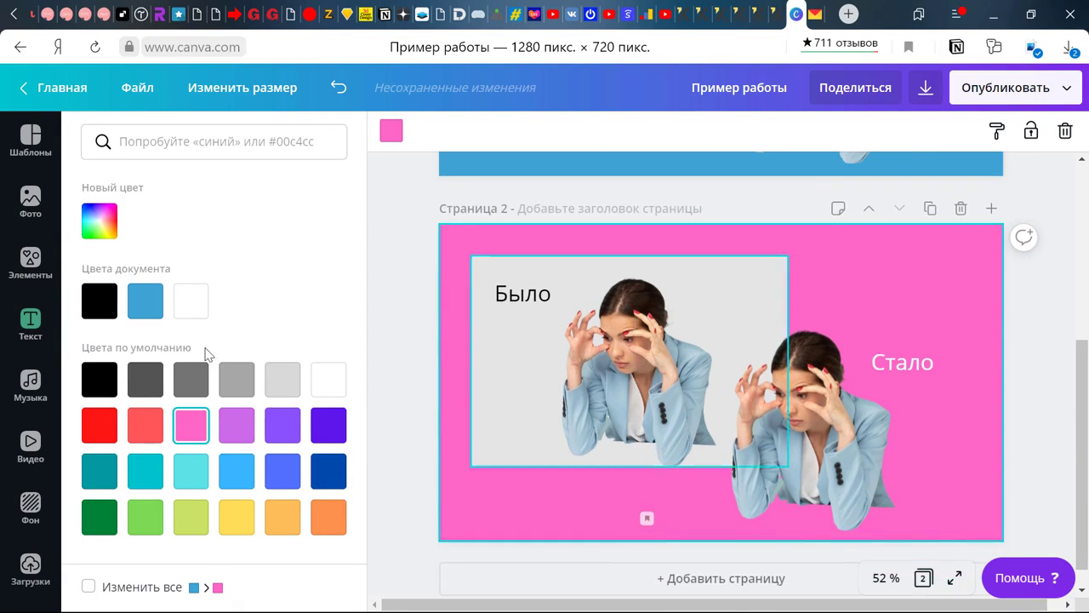
pyautogui.click(144, 301)
pyautogui.click(1010, 344)
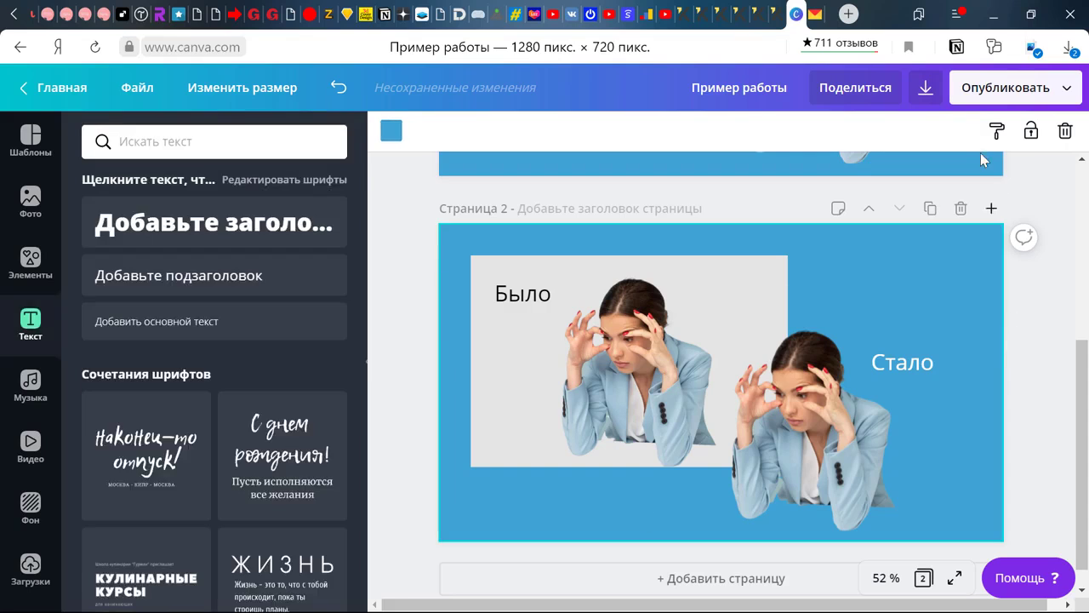
# Download only page 2 of the design as a JPG file.
pyautogui.click(926, 88)
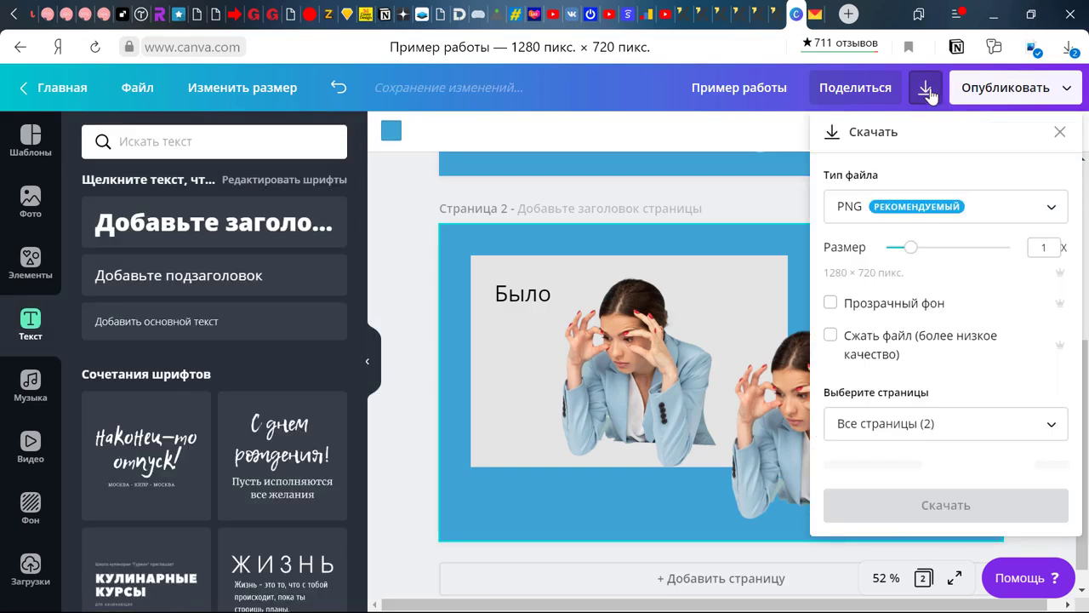
pyautogui.click(958, 211)
pyautogui.click(897, 260)
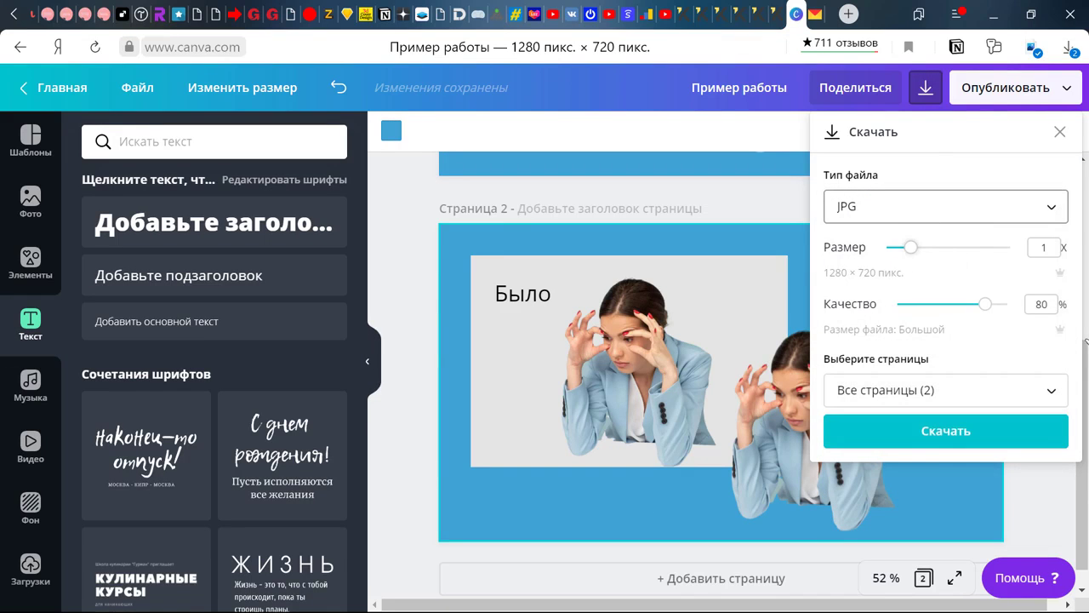
pyautogui.click(932, 395)
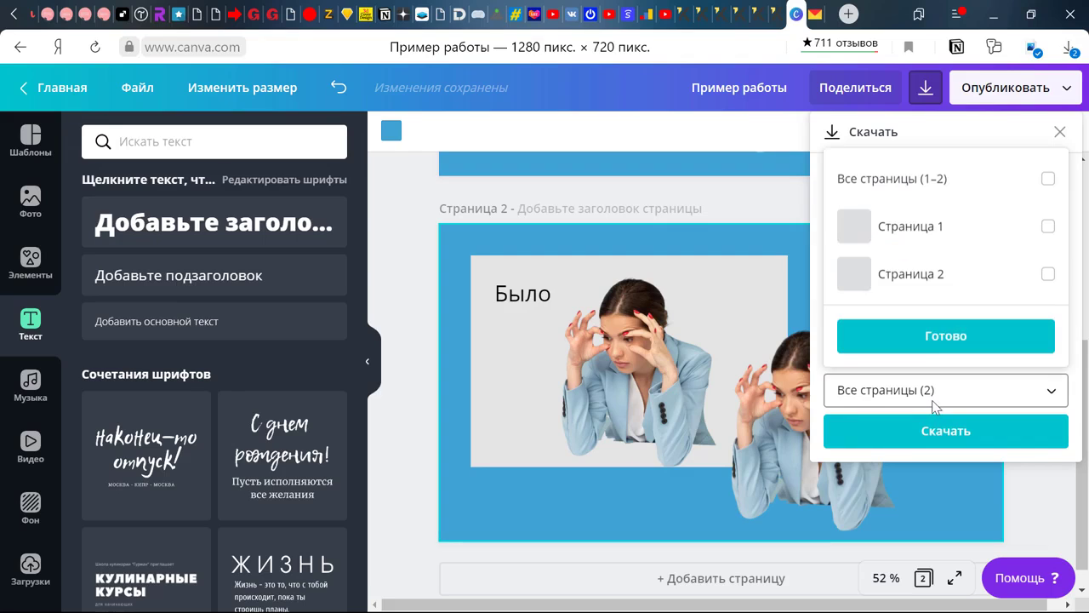
pyautogui.click(902, 269)
pyautogui.click(936, 346)
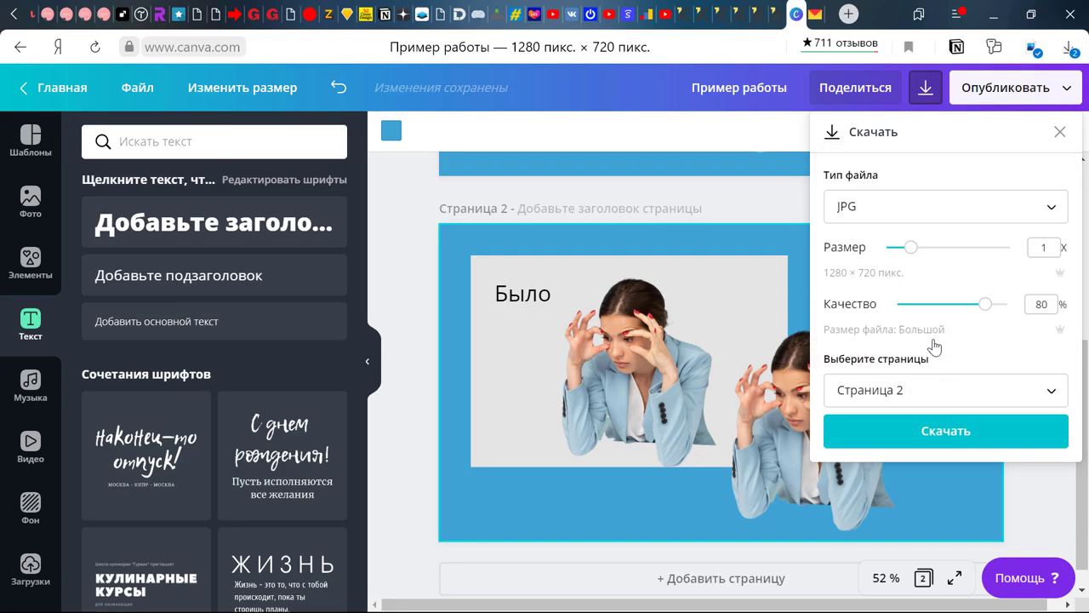
pyautogui.click(946, 432)
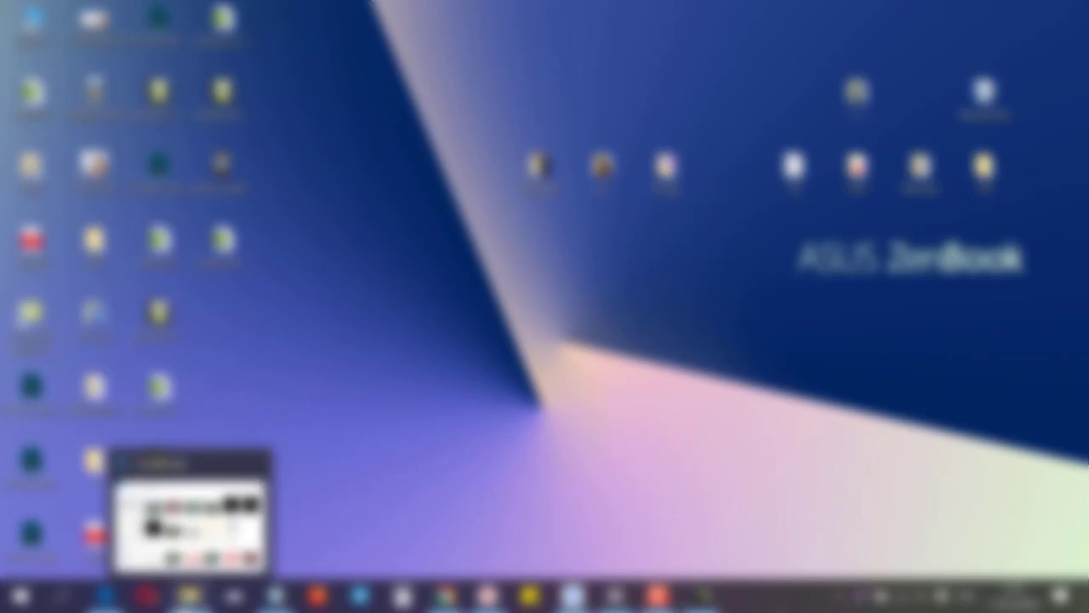
# Switch to the Downloads folder in File Explorer and rename the downloaded image "Пример работы" as primer-kw.
pyautogui.click(190, 524)
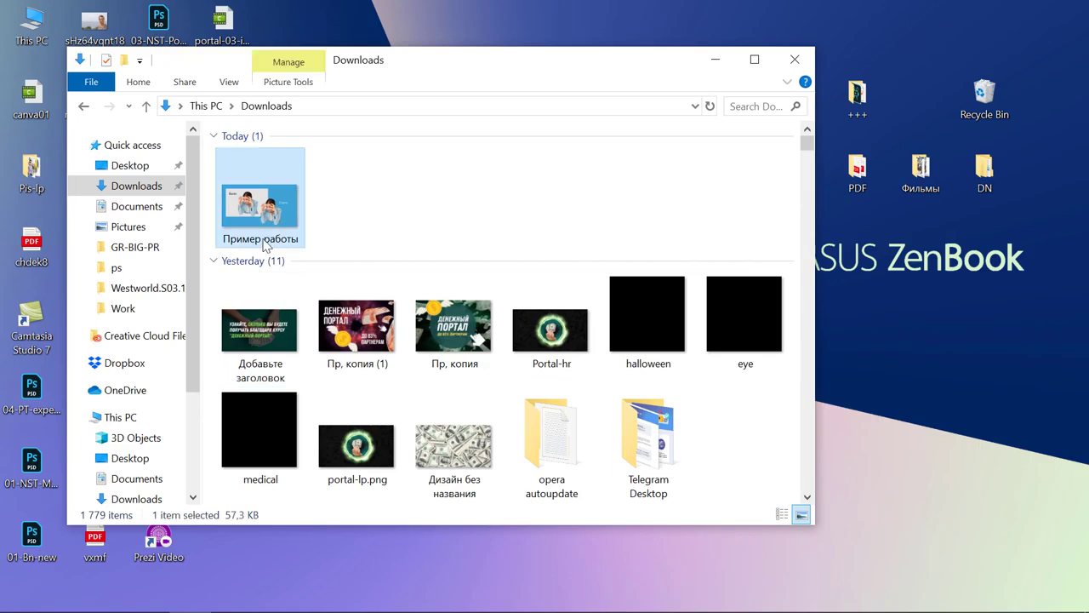
pyautogui.click(281, 240)
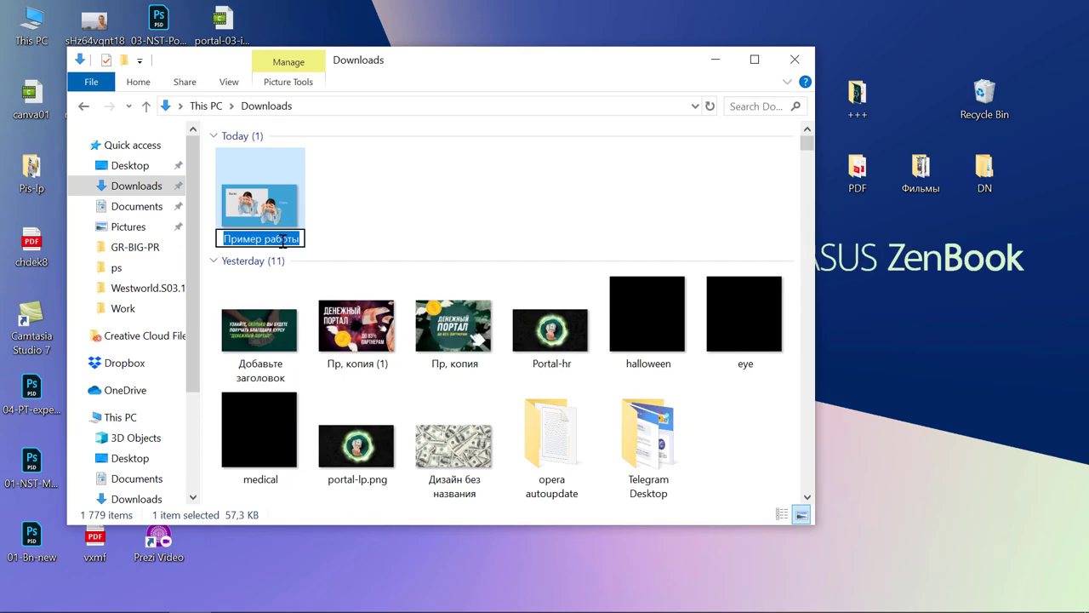
pyautogui.write('primer-kw')
pyautogui.press('Return')
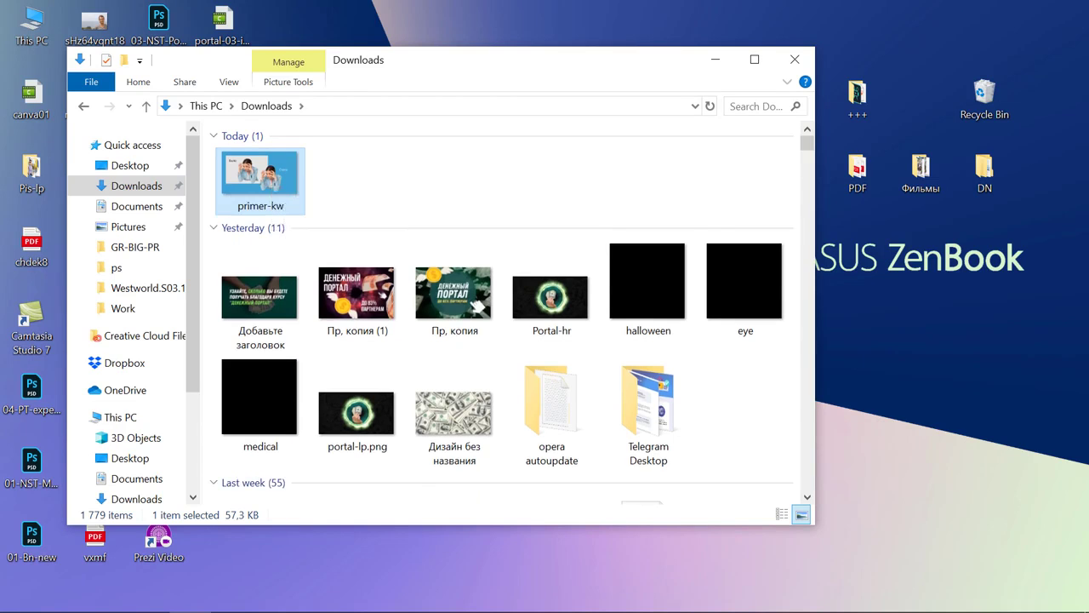
# Open the Dropbox window beside the Downloads folder and move the primer-kw image into the Dropbox files.
pyautogui.click(572, 528)
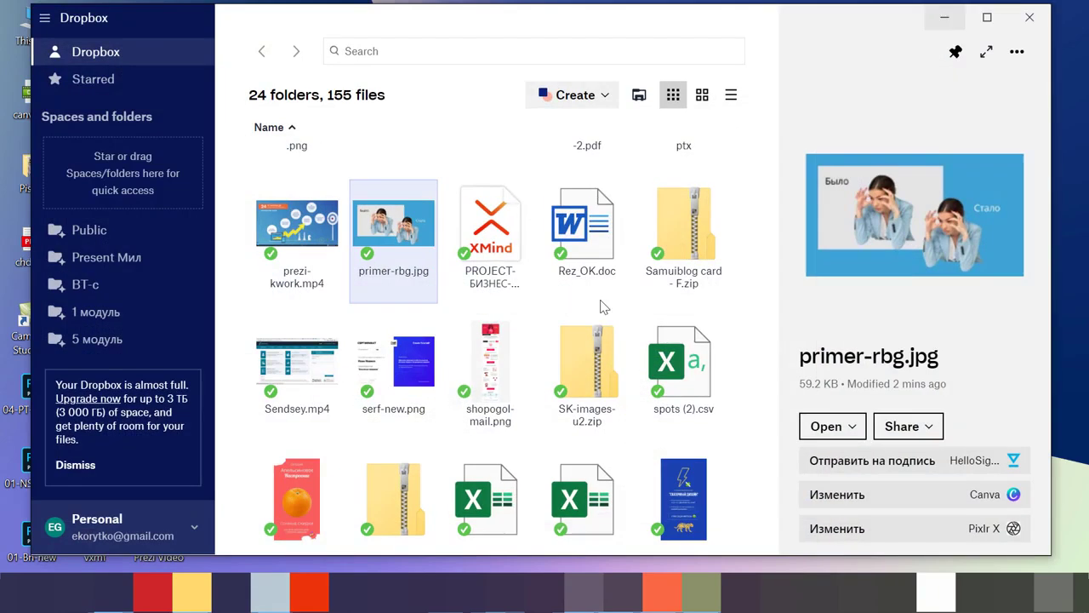
pyautogui.moveTo(540, 33); pyautogui.dragTo(765, 38)
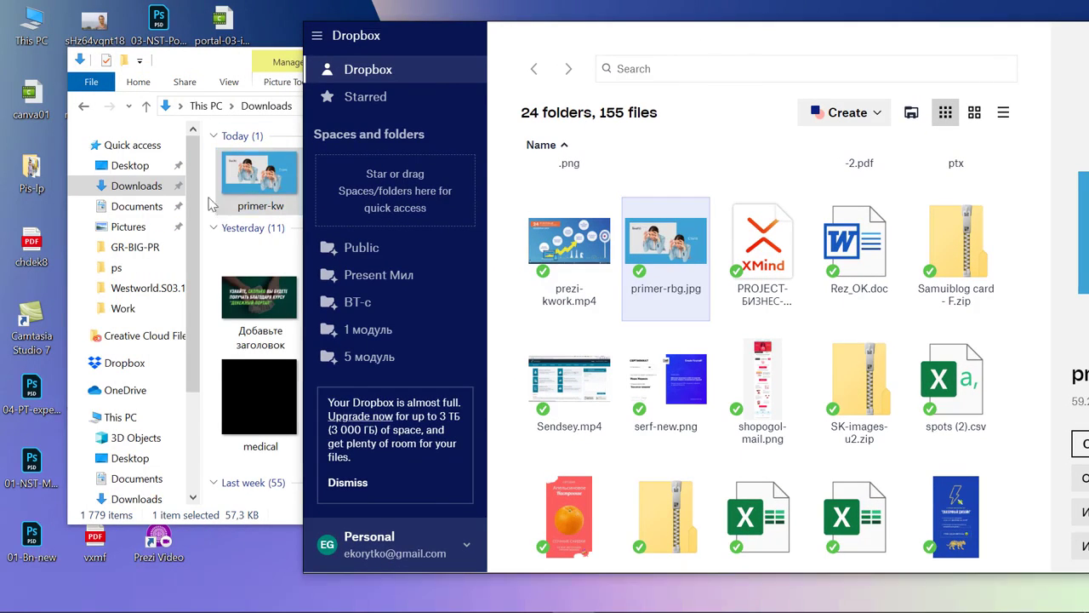
pyautogui.moveTo(584, 41); pyautogui.dragTo(598, 39)
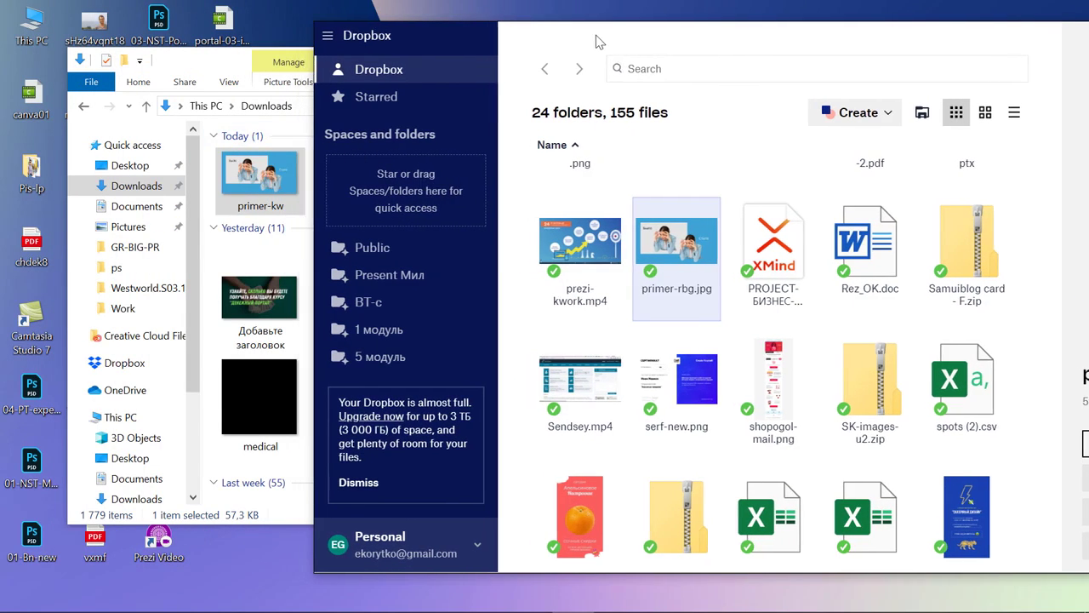
pyautogui.moveTo(252, 173); pyautogui.dragTo(723, 313)
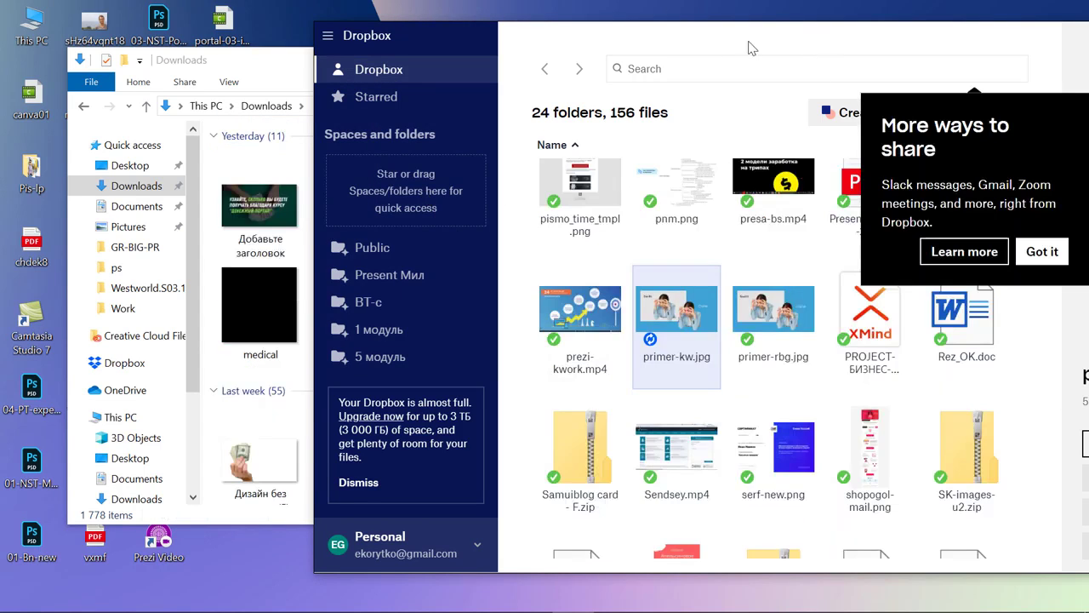
# Bring the Dropbox file details into view and copy the sharing link of primer-kw.jpg.
pyautogui.moveTo(751, 47); pyautogui.dragTo(502, 54)
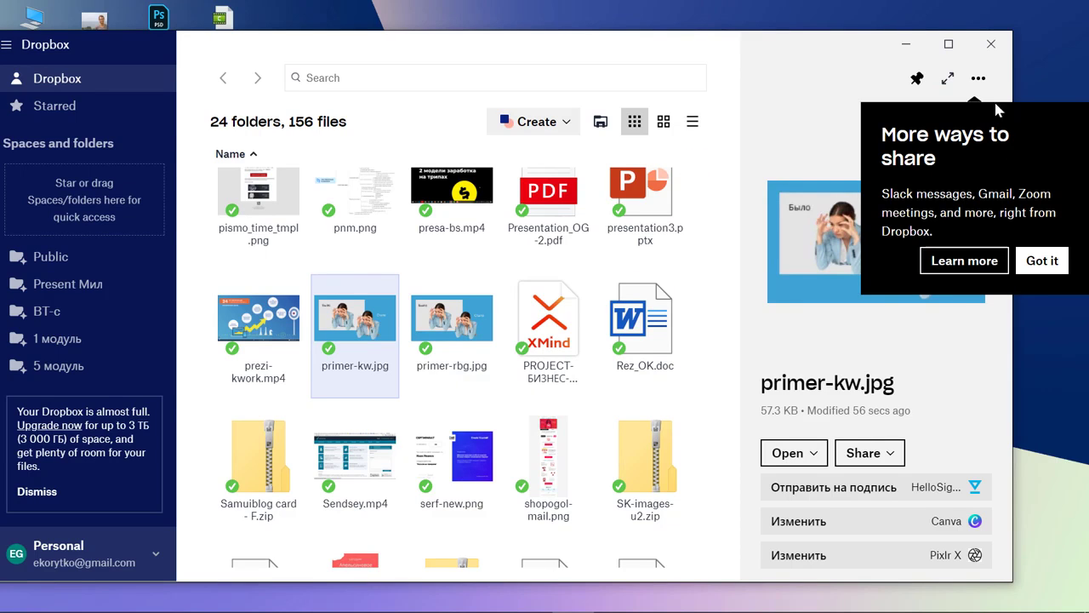
pyautogui.click(979, 78)
pyautogui.click(834, 117)
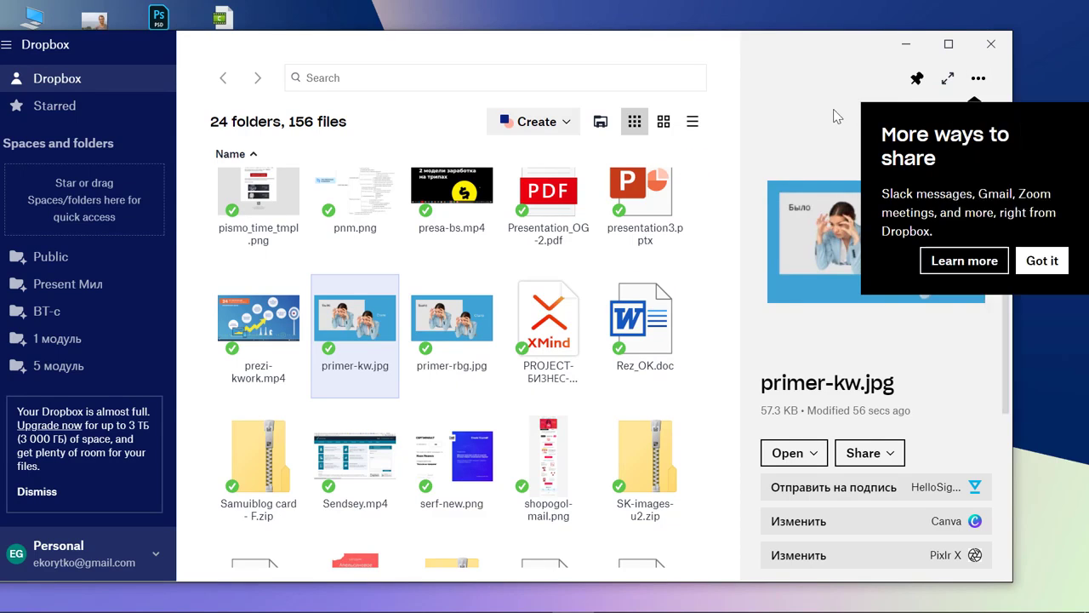
pyautogui.click(894, 458)
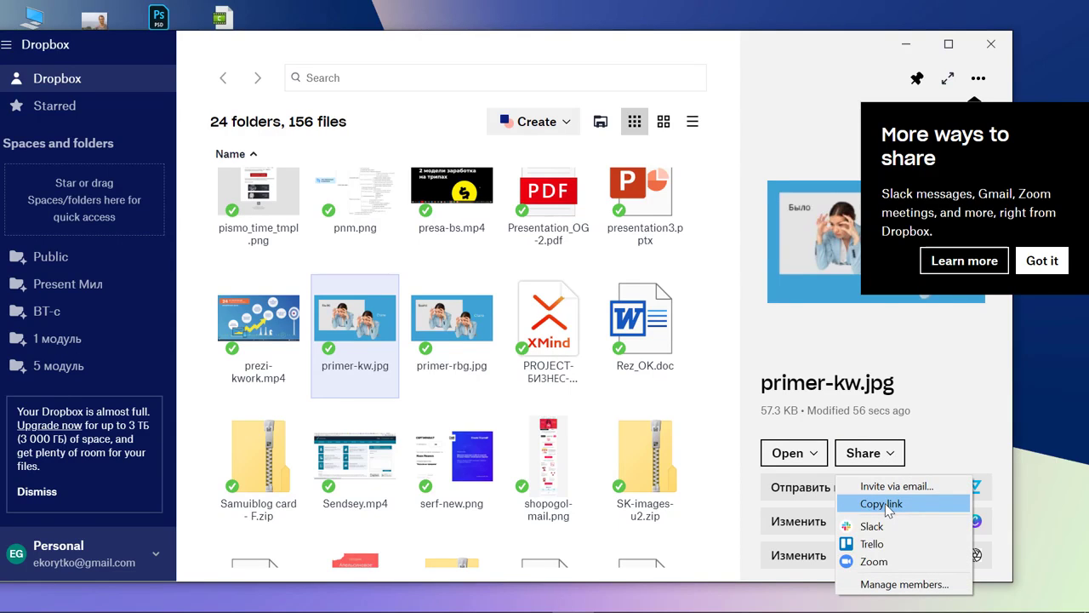
pyautogui.click(886, 504)
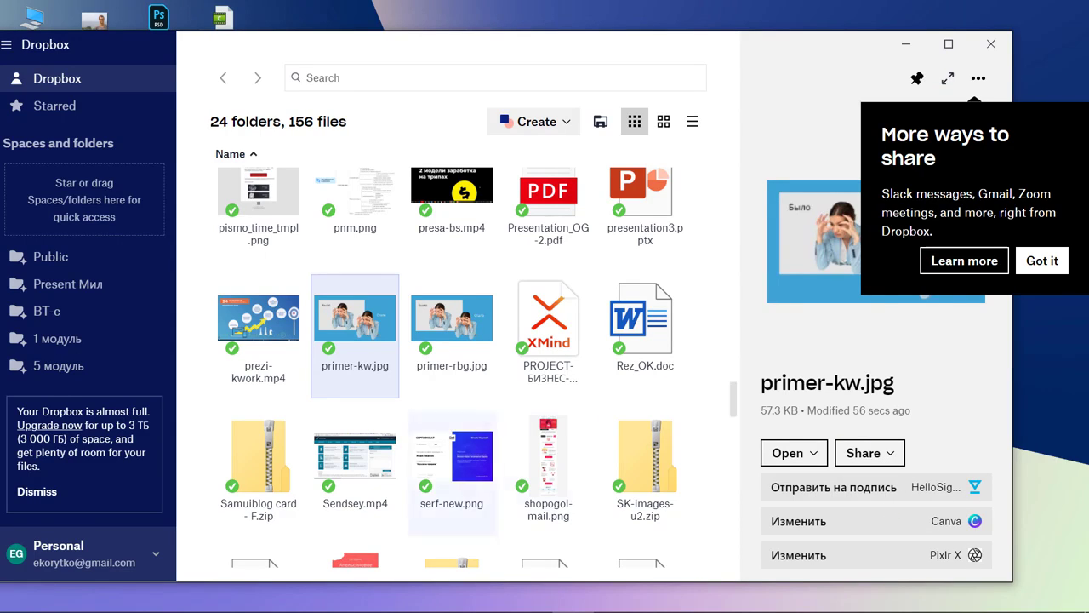
# Switch to the Notepad draft and replace the old example link with the copied Dropbox link to primer-kw.jpg.
pyautogui.click(584, 592)
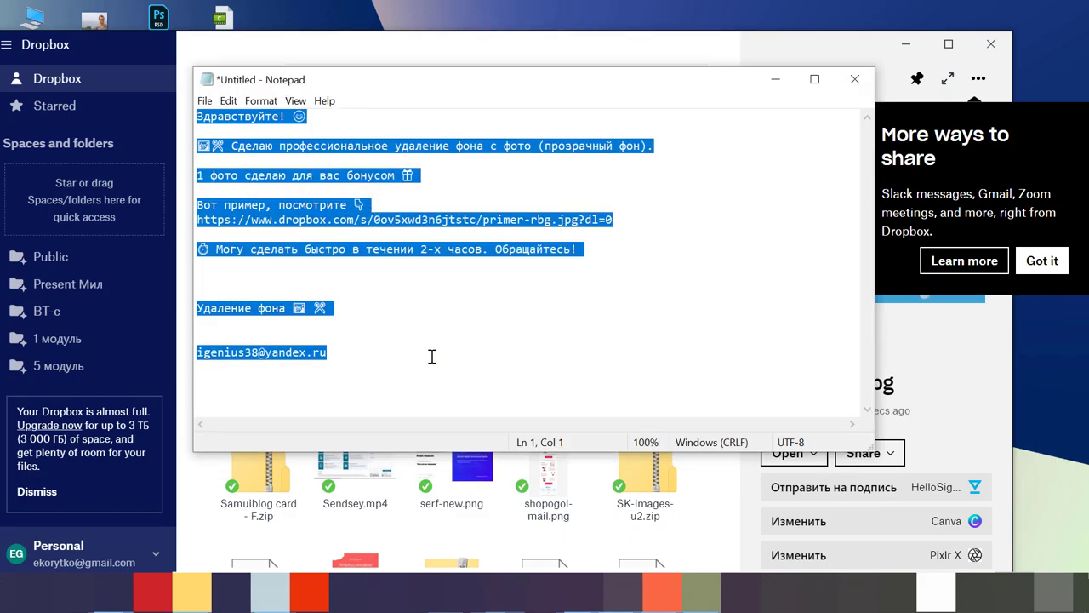
pyautogui.click(499, 263)
pyautogui.moveTo(637, 213); pyautogui.dragTo(198, 221)
pyautogui.rightClick(220, 221)
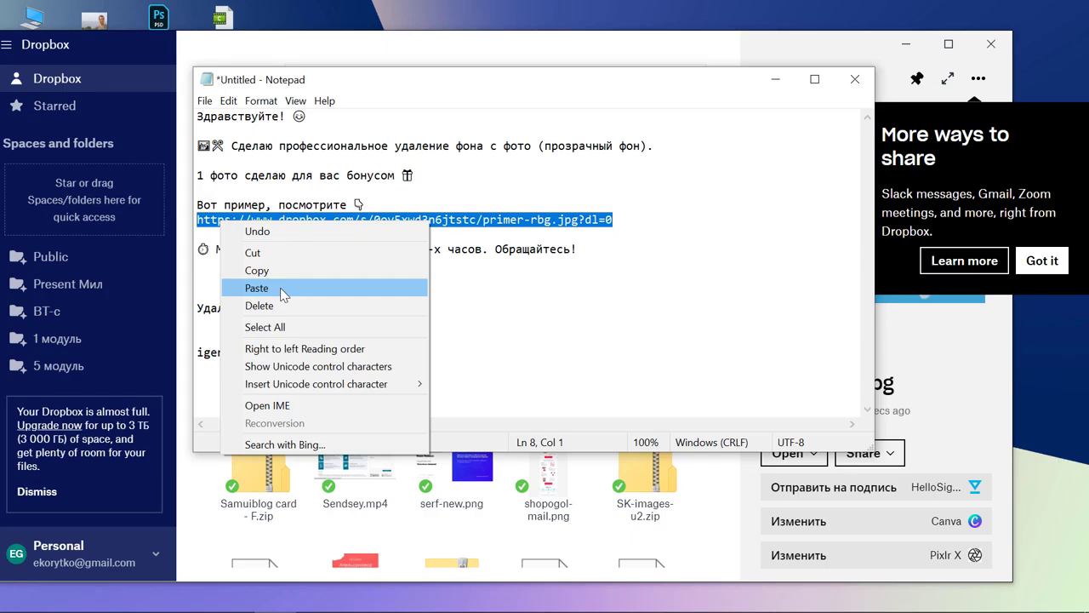
pyautogui.click(283, 294)
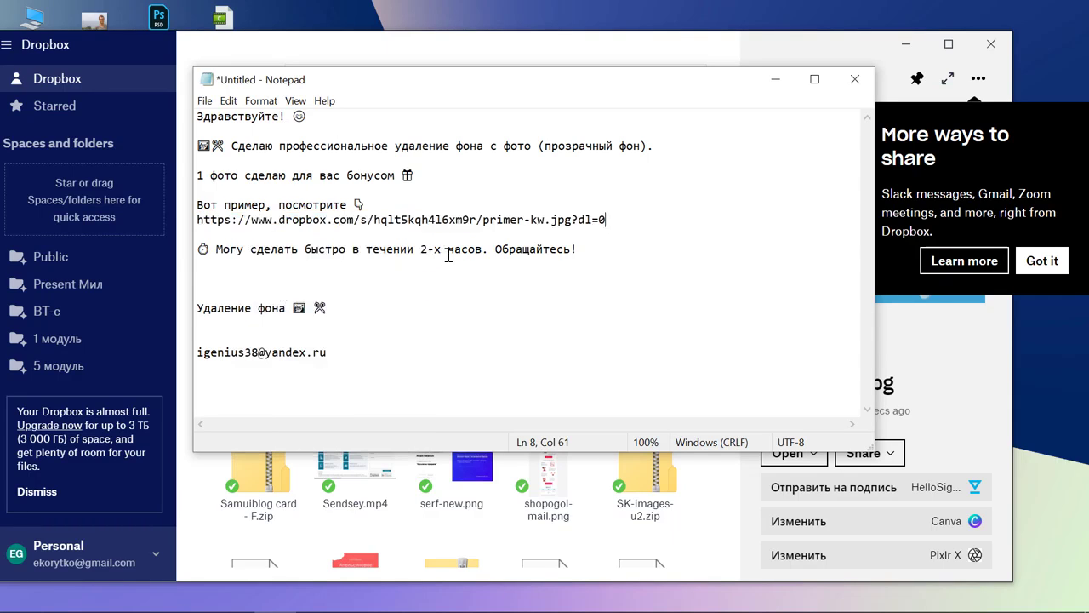
# Copy the message from "Здравствуйте!" through "Обращайтесь!" and paste it into the description of the Kwork offer.
pyautogui.moveTo(466, 248); pyautogui.dragTo(182, 105)
pyautogui.rightClick(223, 110)
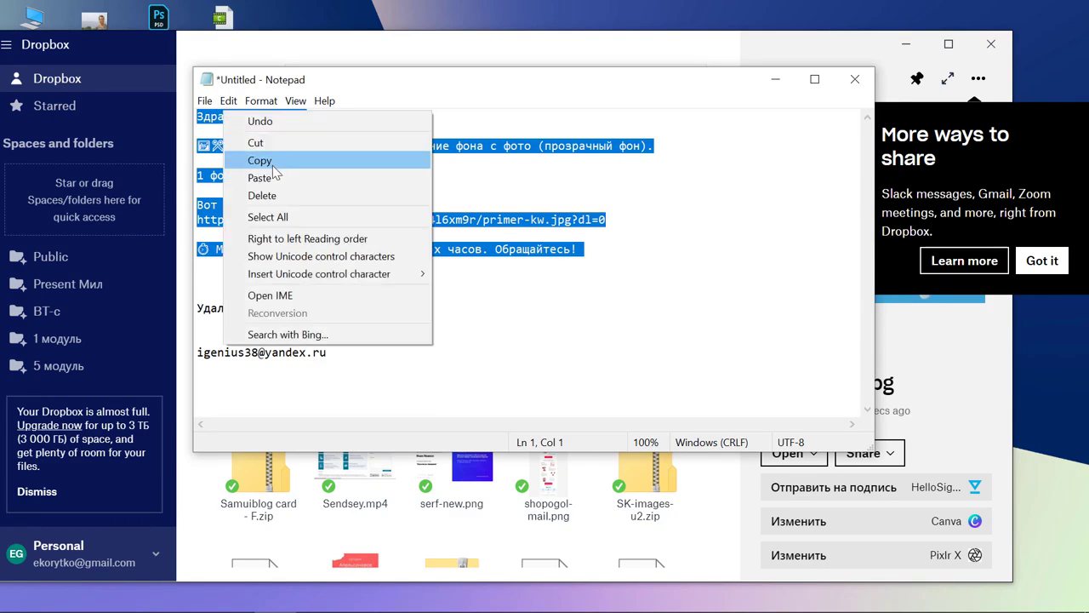
pyautogui.click(270, 162)
pyautogui.hotkey('alt', 'Tab')
pyautogui.scroll(-1, 596, 434)
pyautogui.scroll(-3, 570, 447)
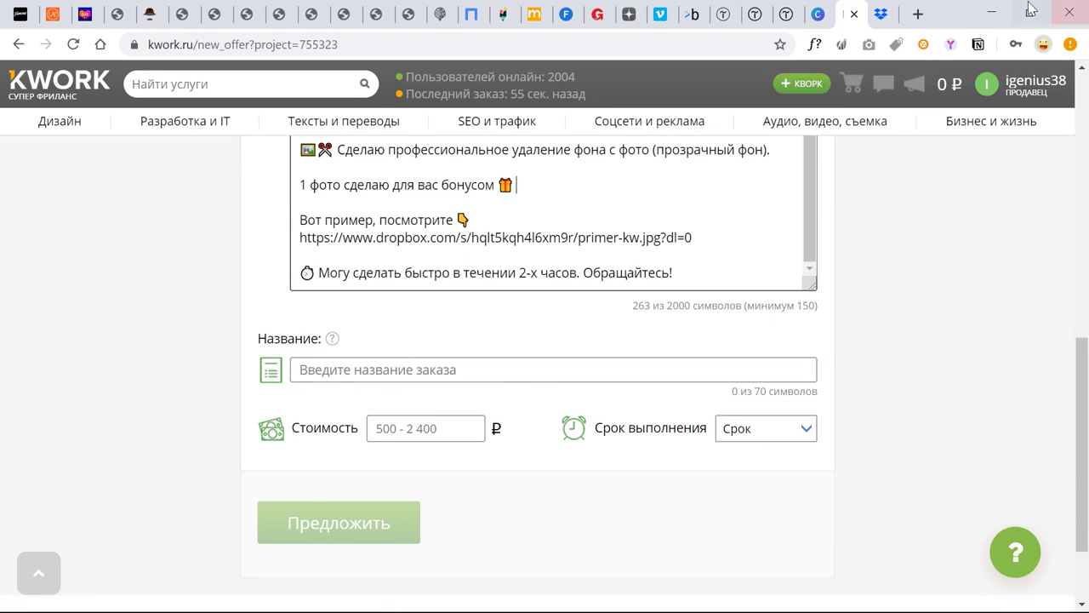
# Copy the title "Удаление фона" with its two emojis from the Notepad draft and paste it as the Kwork order title.
pyautogui.hotkey('alt', 'Tab')
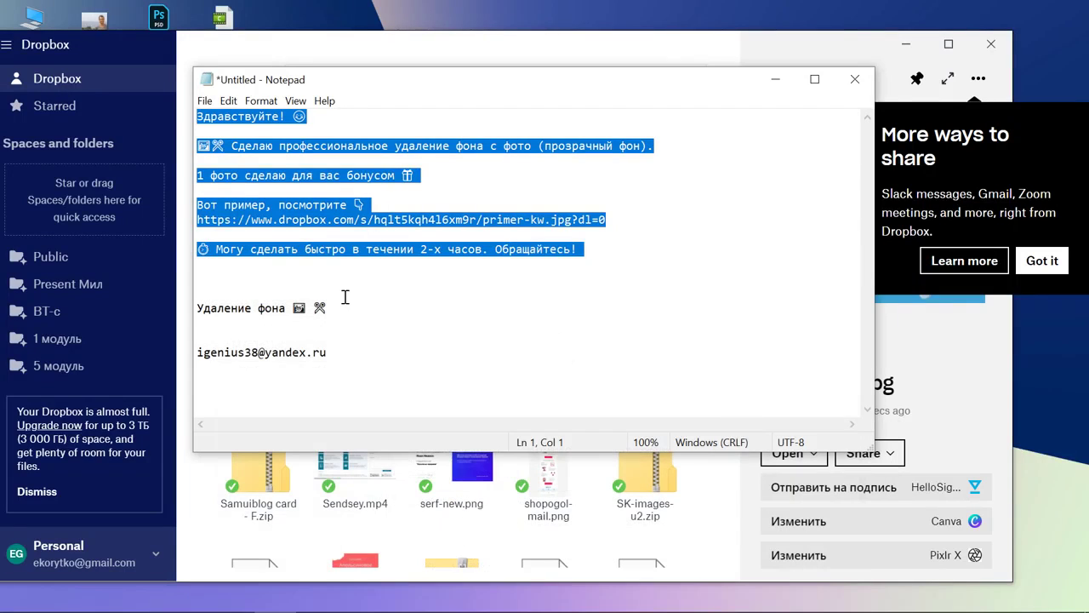
pyautogui.moveTo(347, 313); pyautogui.dragTo(198, 311)
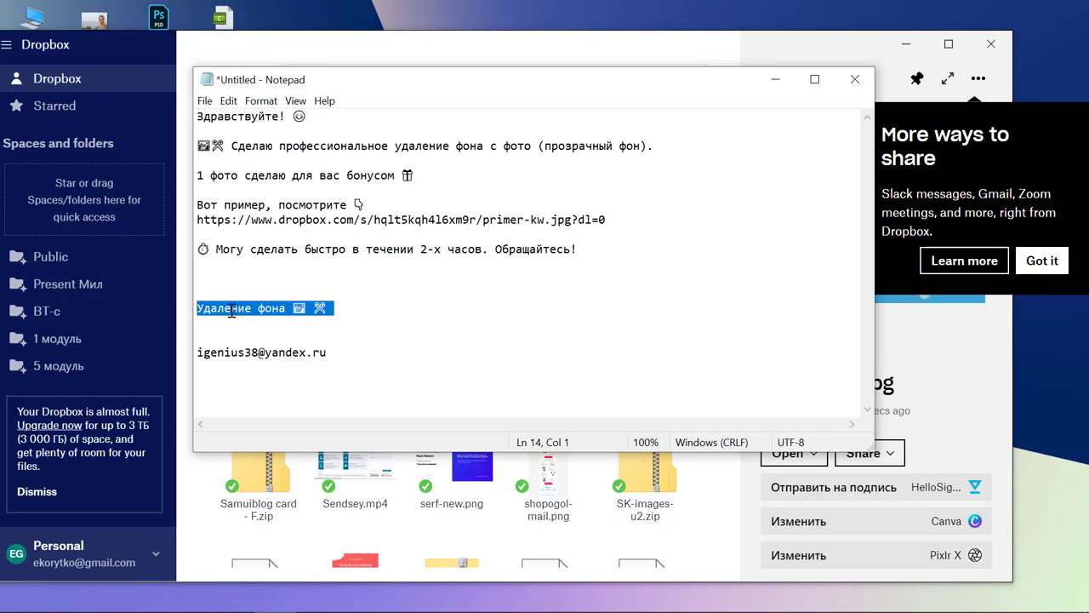
pyautogui.rightClick(231, 311)
pyautogui.click(290, 360)
pyautogui.hotkey('alt', 'Tab')
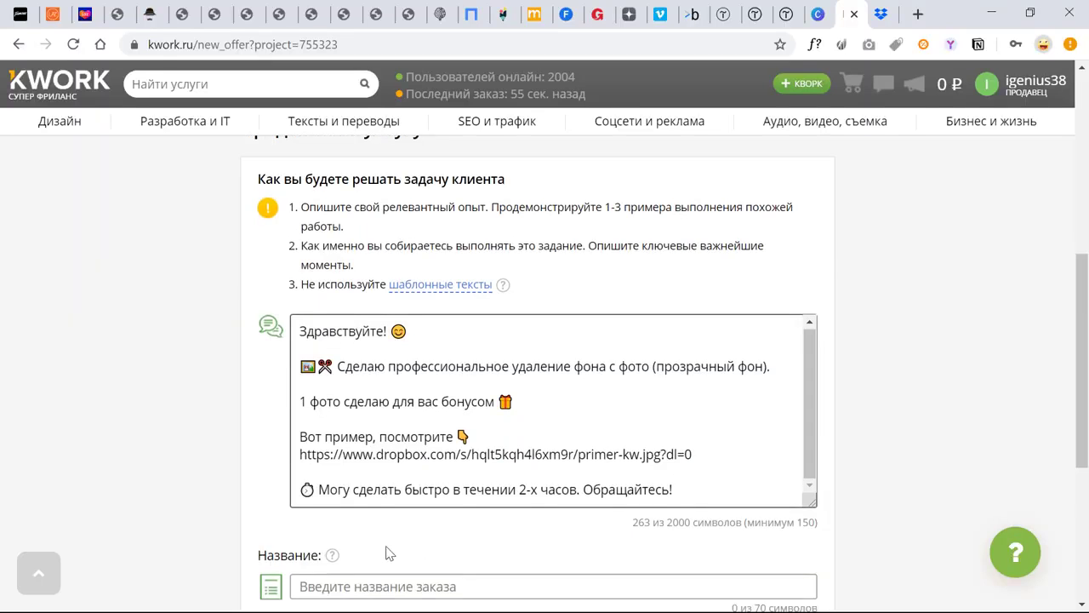
pyautogui.scroll(-2, 379, 477)
pyautogui.click(379, 428)
pyautogui.rightClick(380, 428)
pyautogui.click(452, 303)
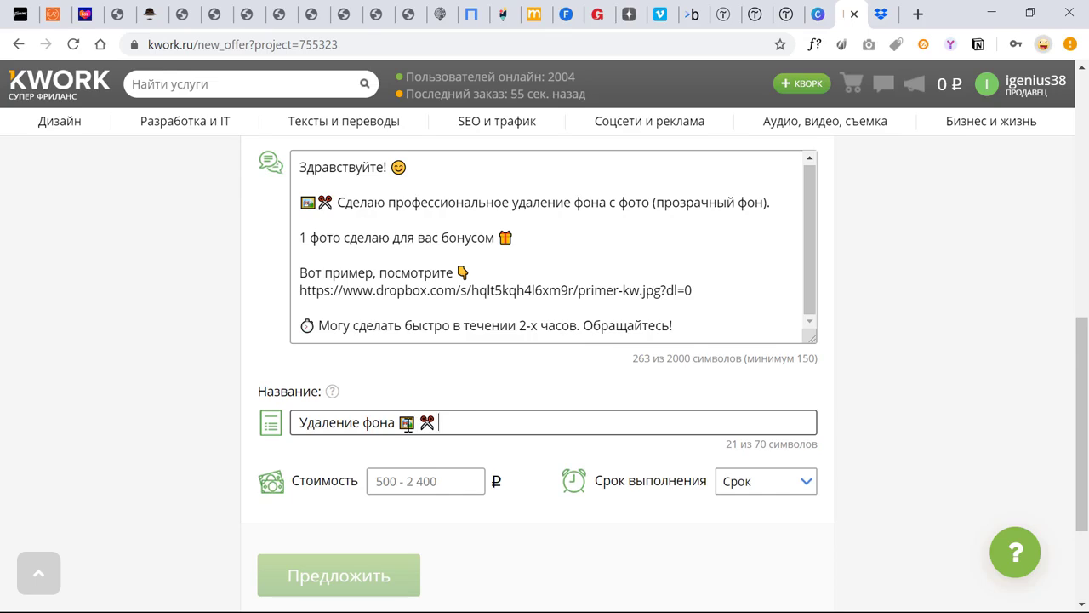
# Set the offer's price to 1000 rubles and its completion time to "1 день".
pyautogui.click(411, 487)
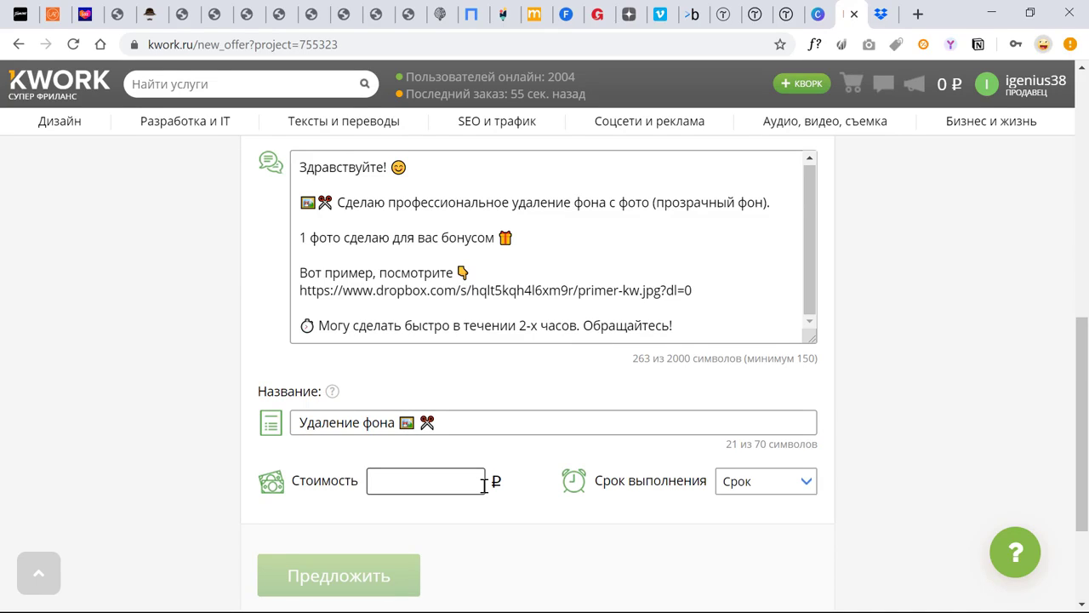
pyautogui.write('1000')
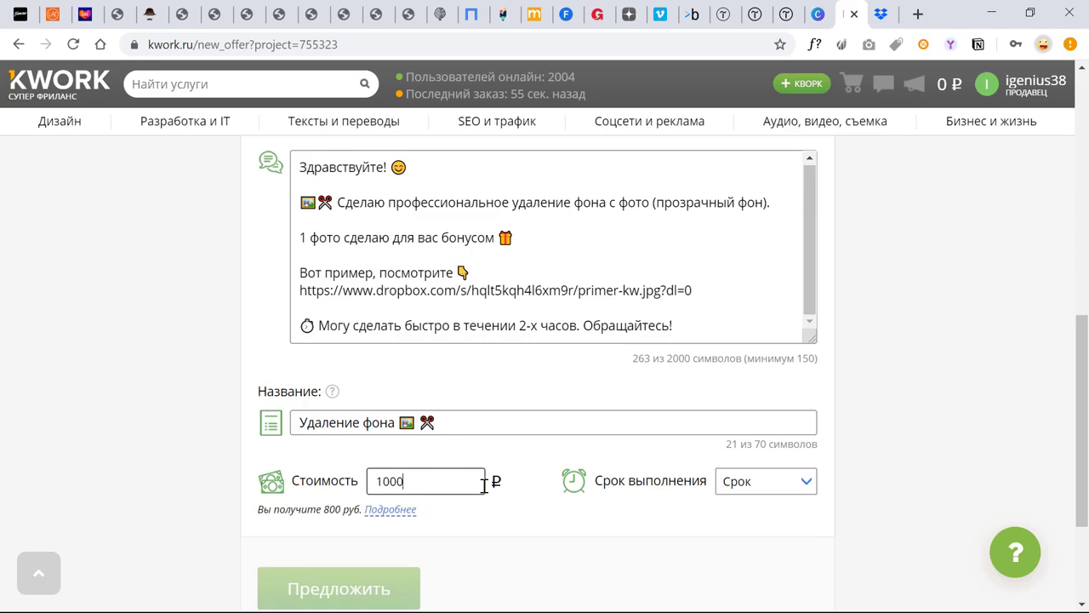
pyautogui.click(496, 540)
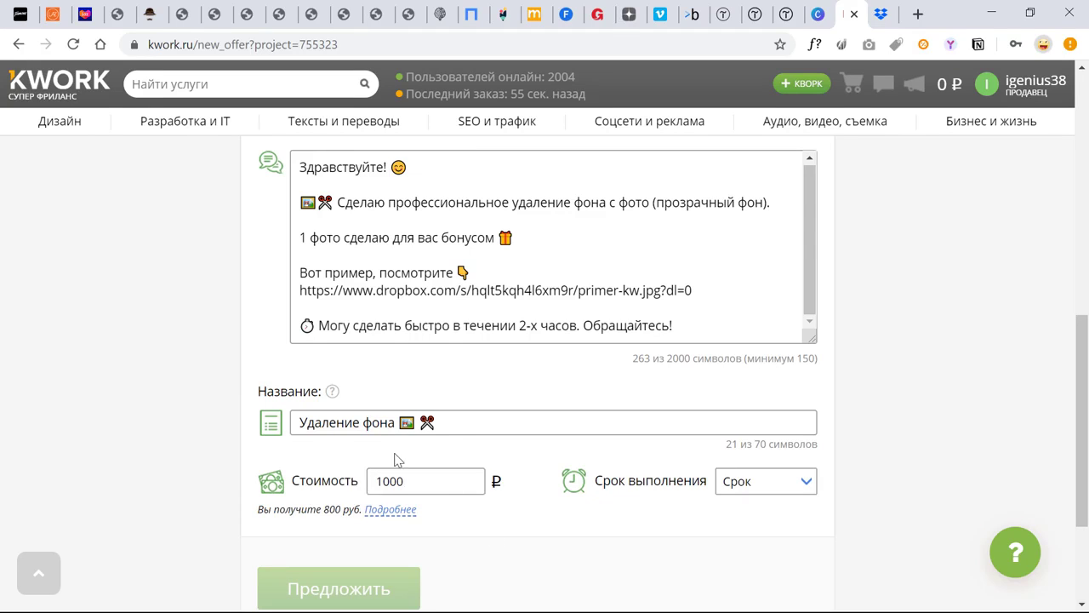
pyautogui.scroll(-2, 409, 493)
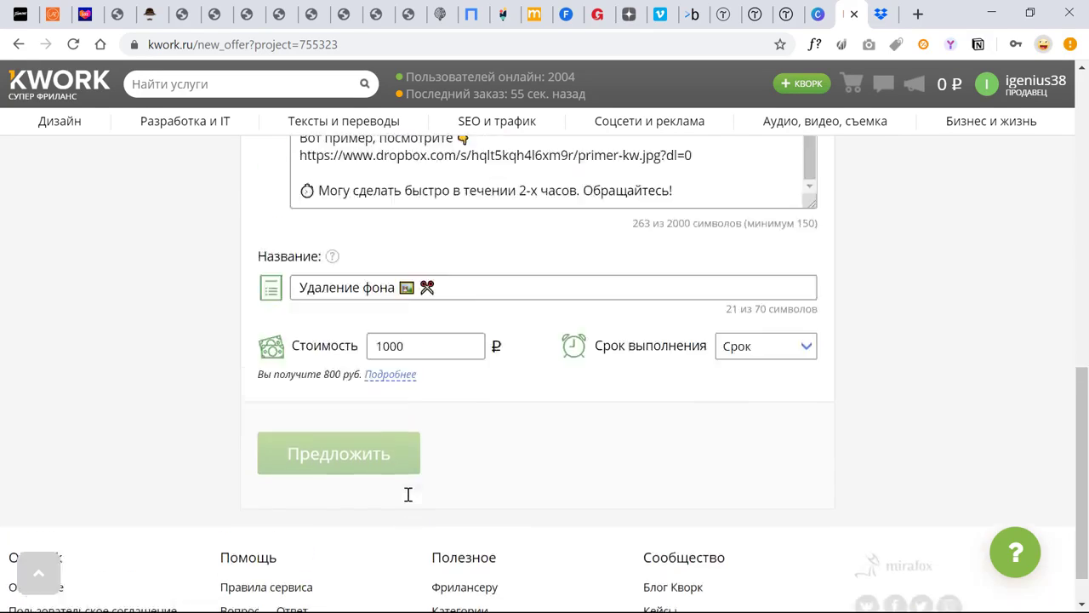
pyautogui.scroll(5, 408, 493)
pyautogui.scroll(2, 408, 496)
pyautogui.scroll(-6, 408, 498)
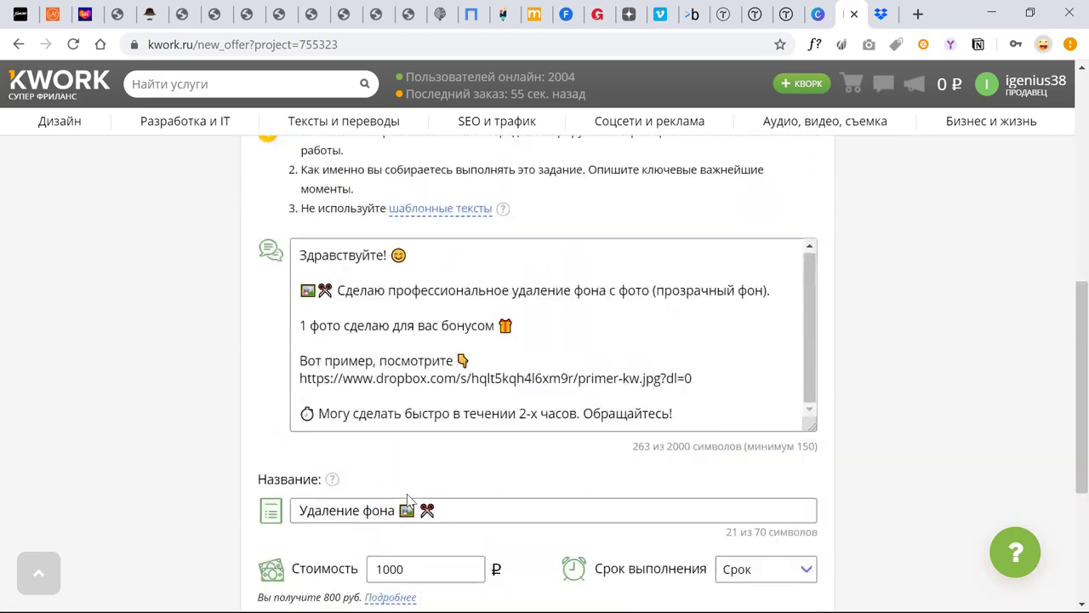
pyautogui.click(751, 396)
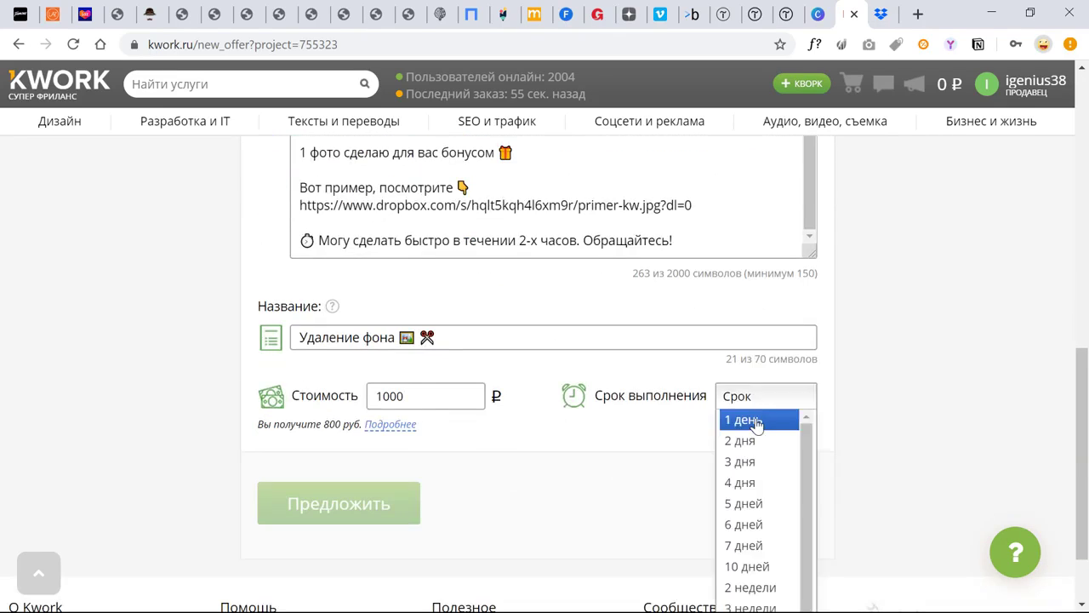
pyautogui.click(753, 420)
# Review the filled-in offer and change its price to 1500 rubles.
pyautogui.scroll(3, 540, 441)
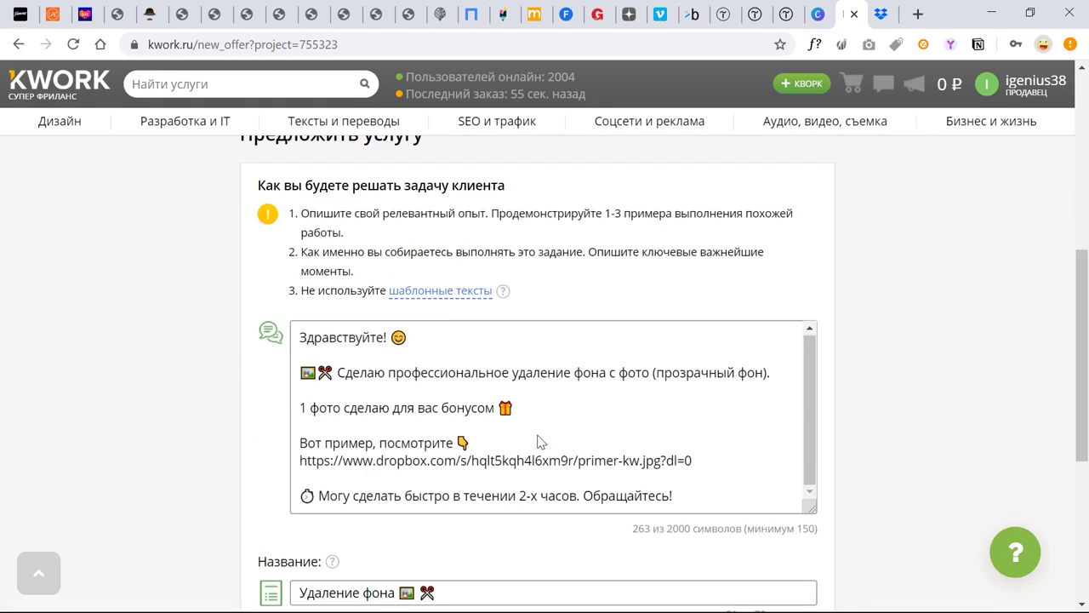
pyautogui.scroll(-2, 540, 441)
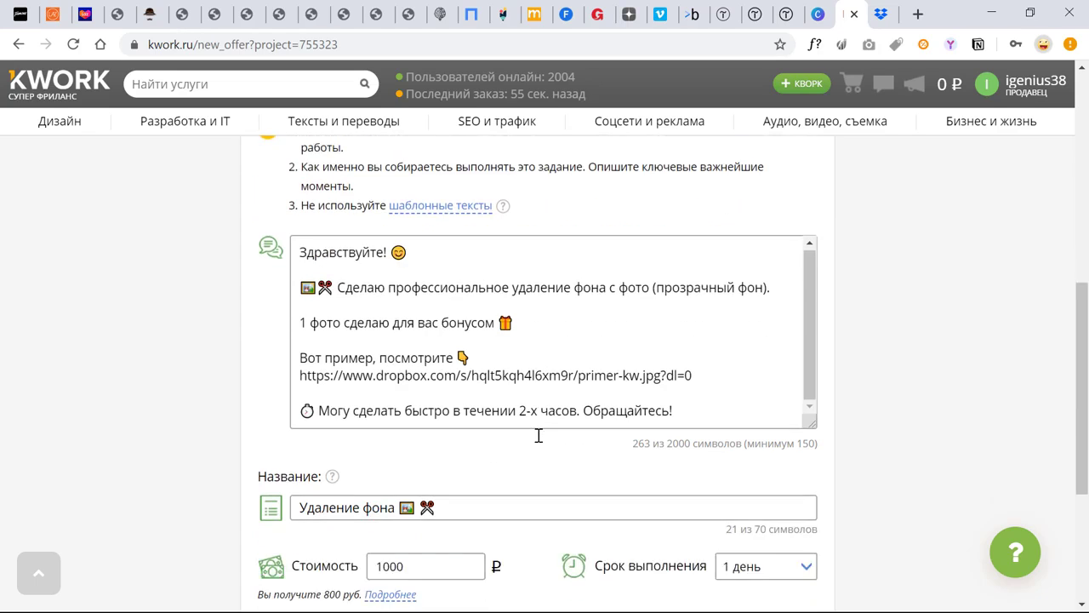
pyautogui.scroll(-1, 538, 435)
pyautogui.scroll(1, 405, 400)
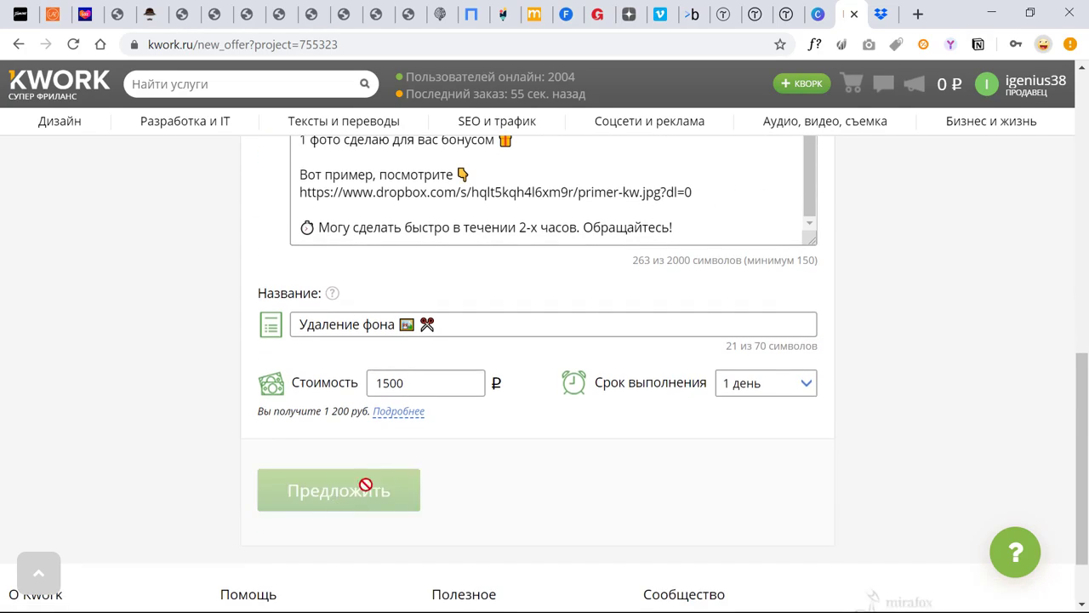
# In the phone verification dialog, choose the country, enter the mobile phone number and request the SMS code.
pyautogui.scroll(3, 499, 421)
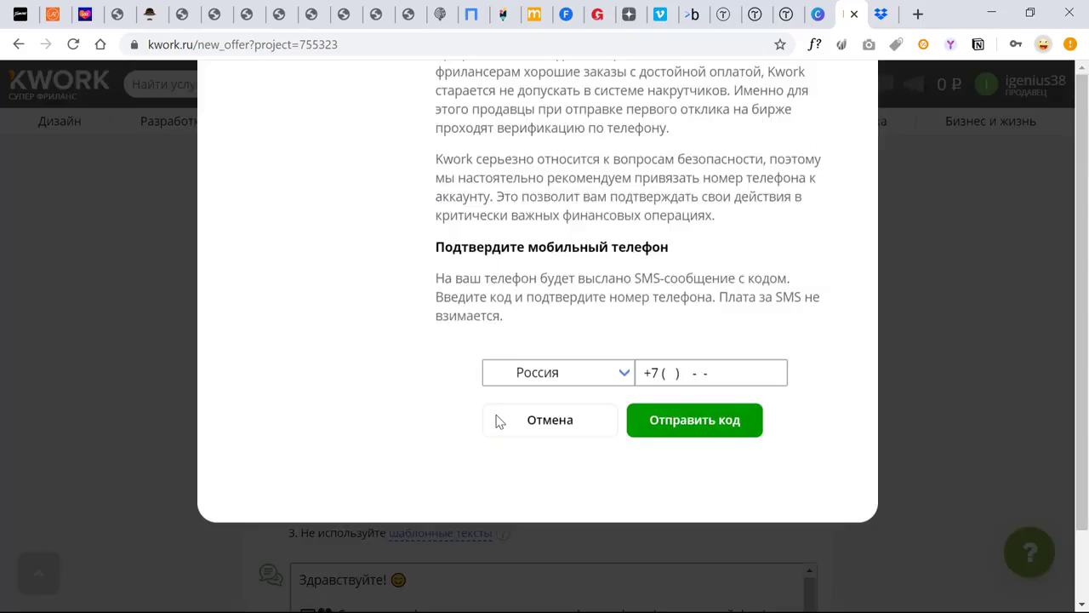
pyautogui.scroll(-1, 583, 366)
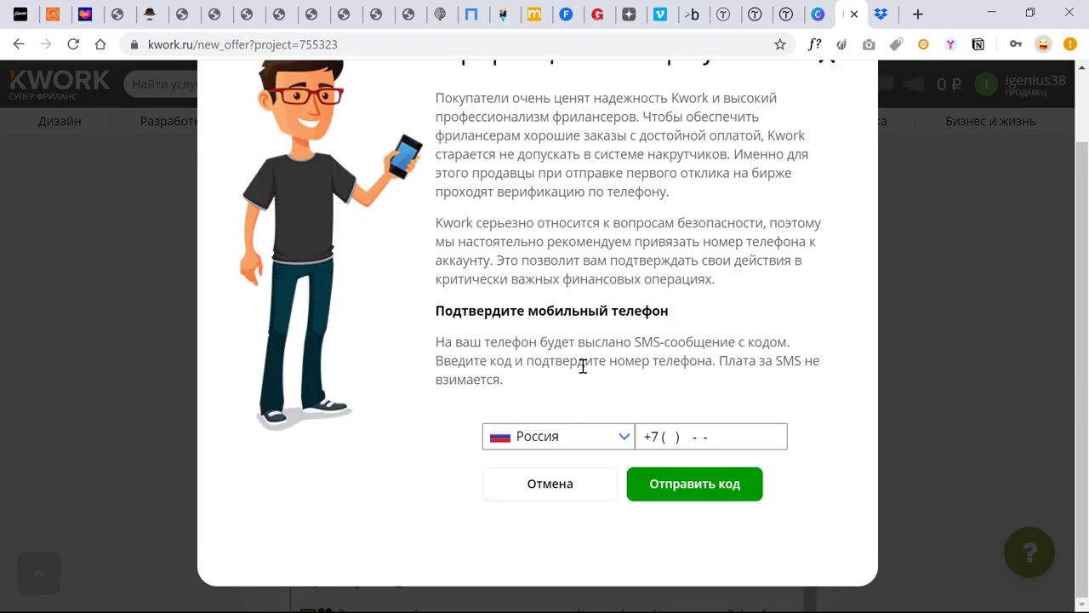
pyautogui.scroll(1, 583, 366)
pyautogui.scroll(-1, 583, 364)
pyautogui.scroll(1, 583, 364)
pyautogui.scroll(-1, 586, 375)
pyautogui.click(604, 438)
pyautogui.click(592, 391)
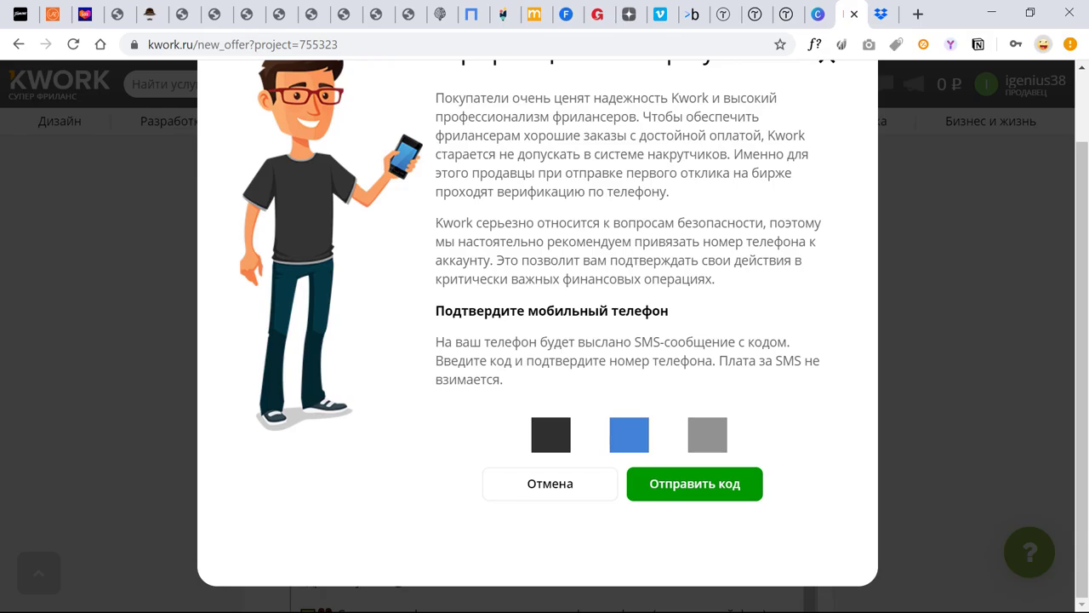
pyautogui.click(727, 487)
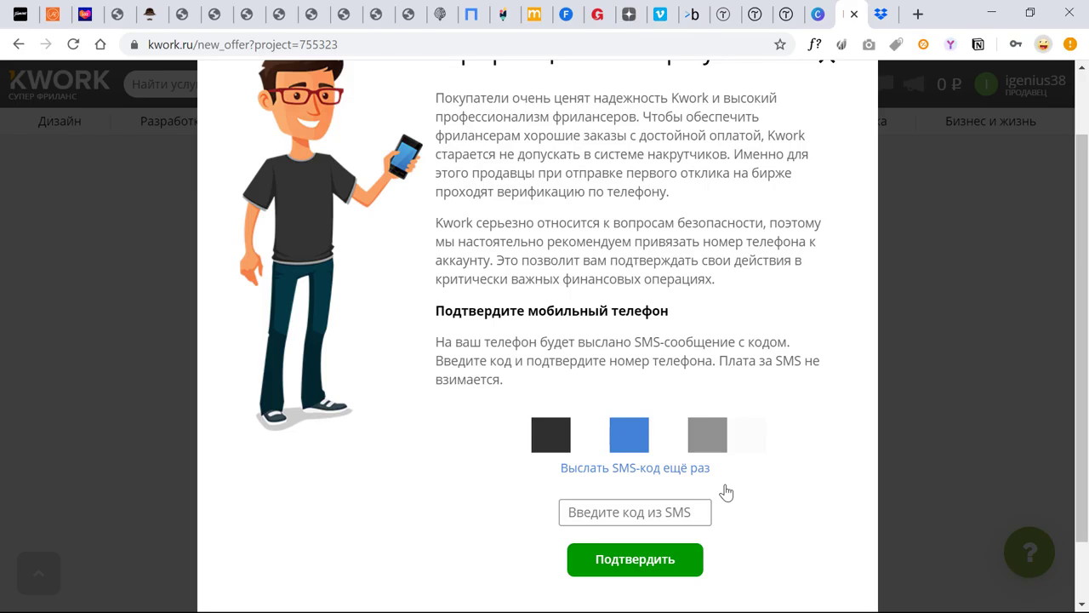
# Enter the SMS verification code, confirm the phone number and close the verification dialog.
pyautogui.click(711, 510)
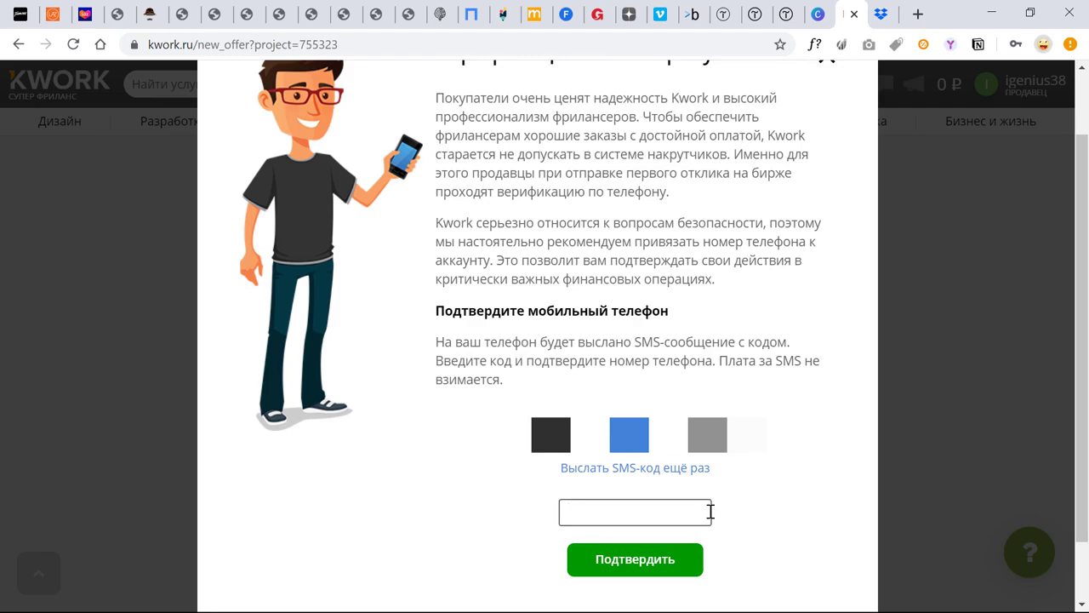
pyautogui.click(655, 558)
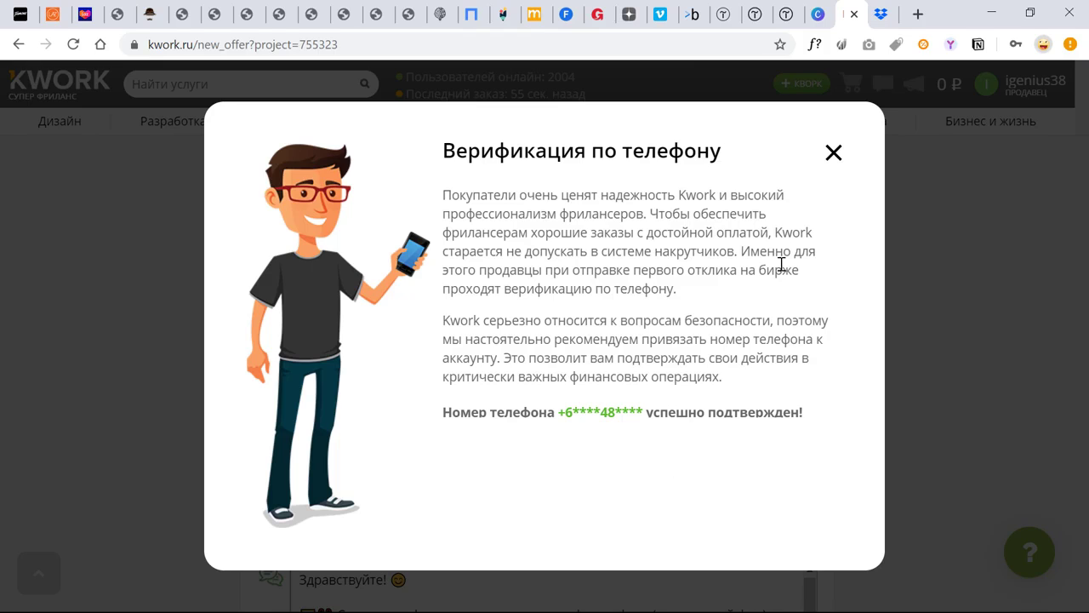
pyautogui.click(834, 153)
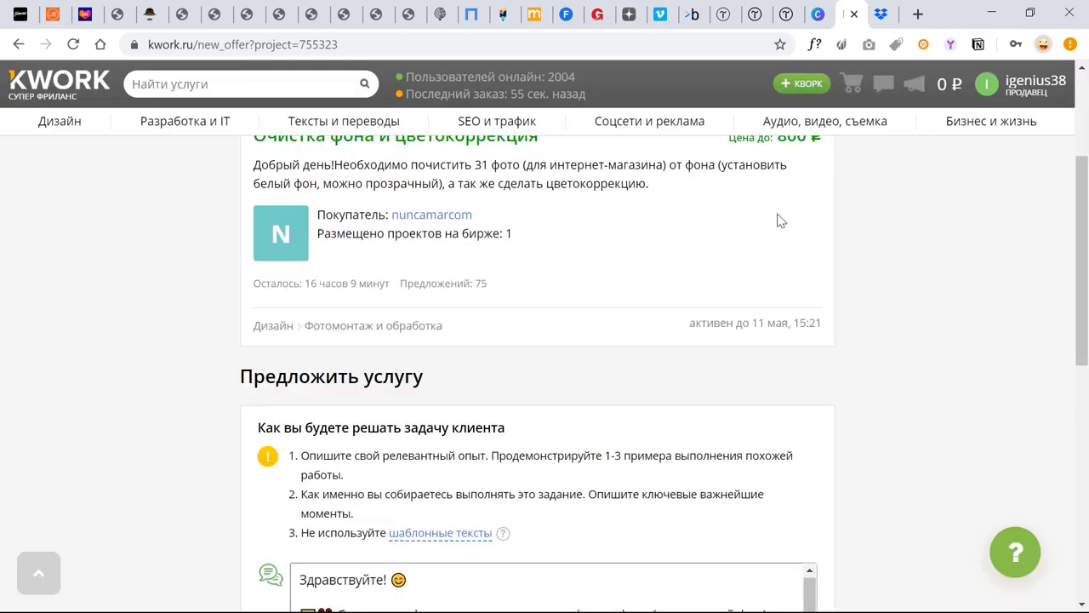
# Remove the emojis from the order title, leaving "Удаление фона", and submit the offer.
pyautogui.scroll(-7, 669, 318)
pyautogui.scroll(1, 501, 314)
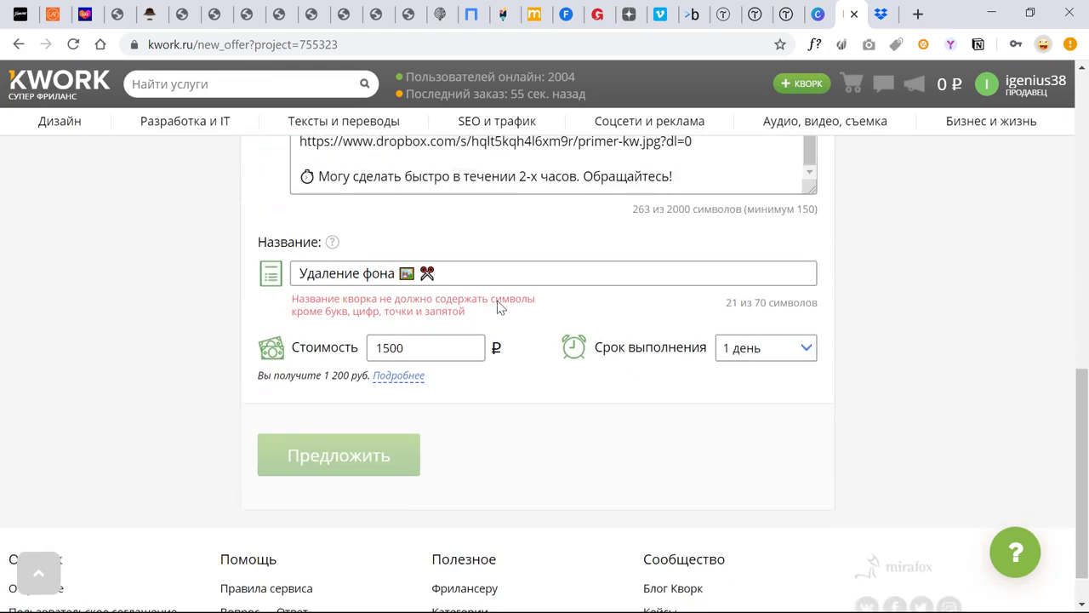
pyautogui.click(480, 321)
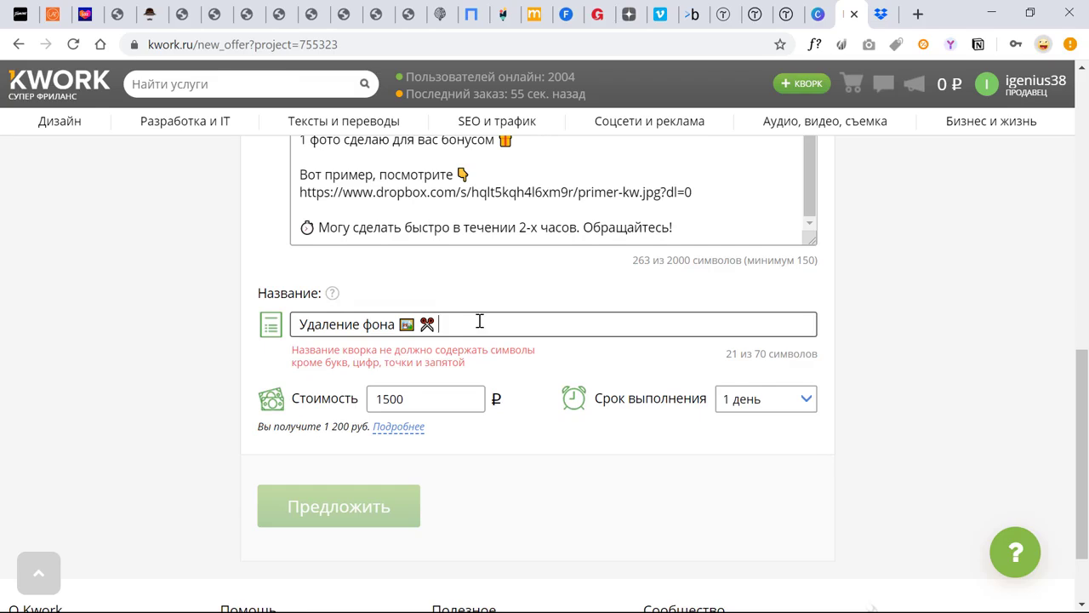
pyautogui.press('BackSpace')
pyautogui.press('BackSpace')
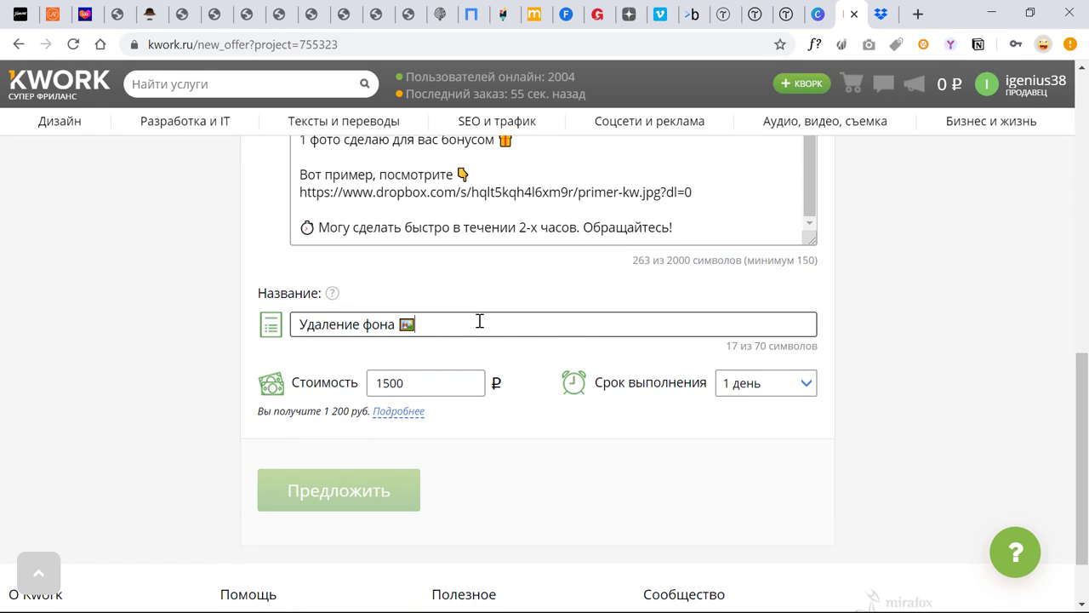
pyautogui.press('BackSpace')
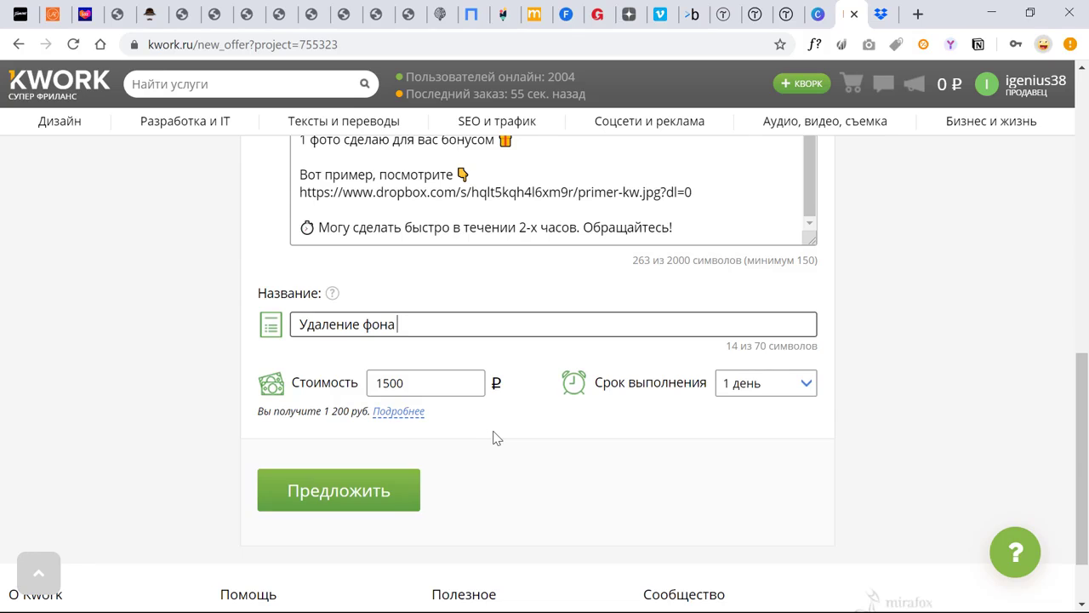
pyautogui.click(384, 497)
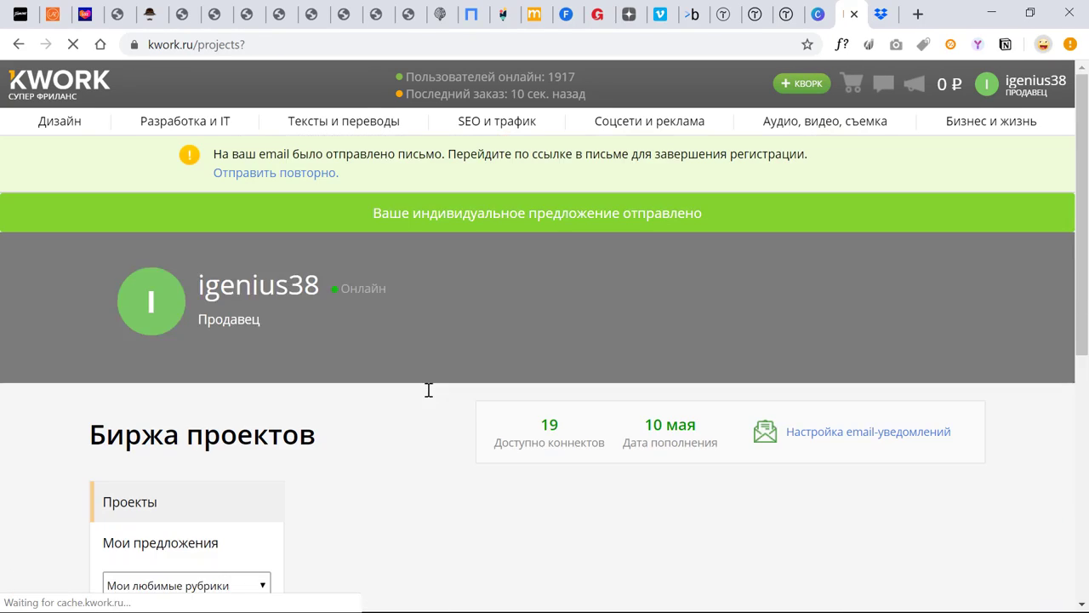
pyautogui.scroll(-3, 433, 392)
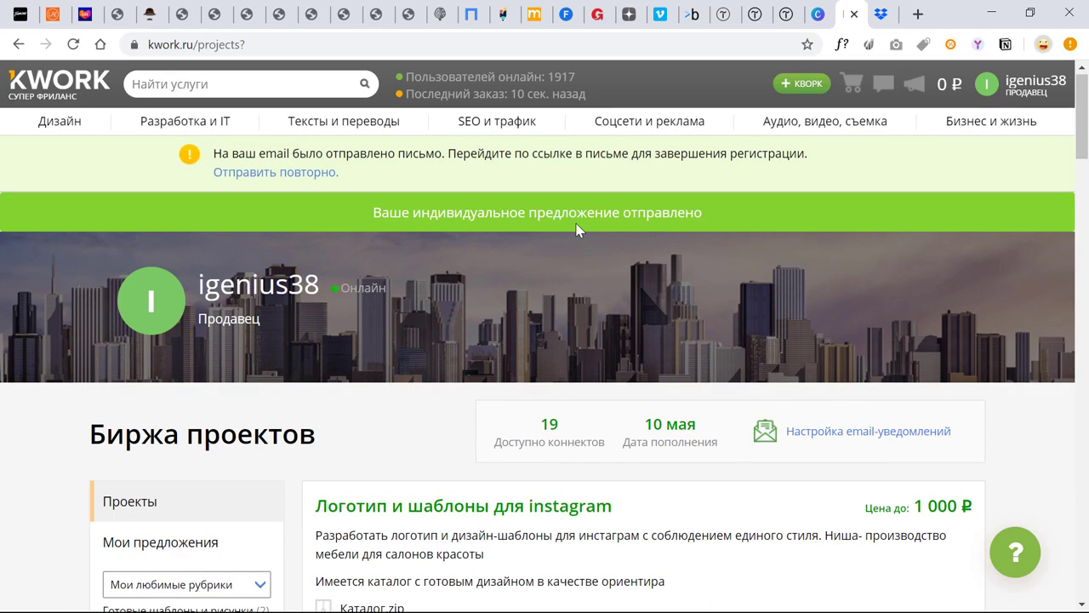
pyautogui.scroll(-3, 575, 229)
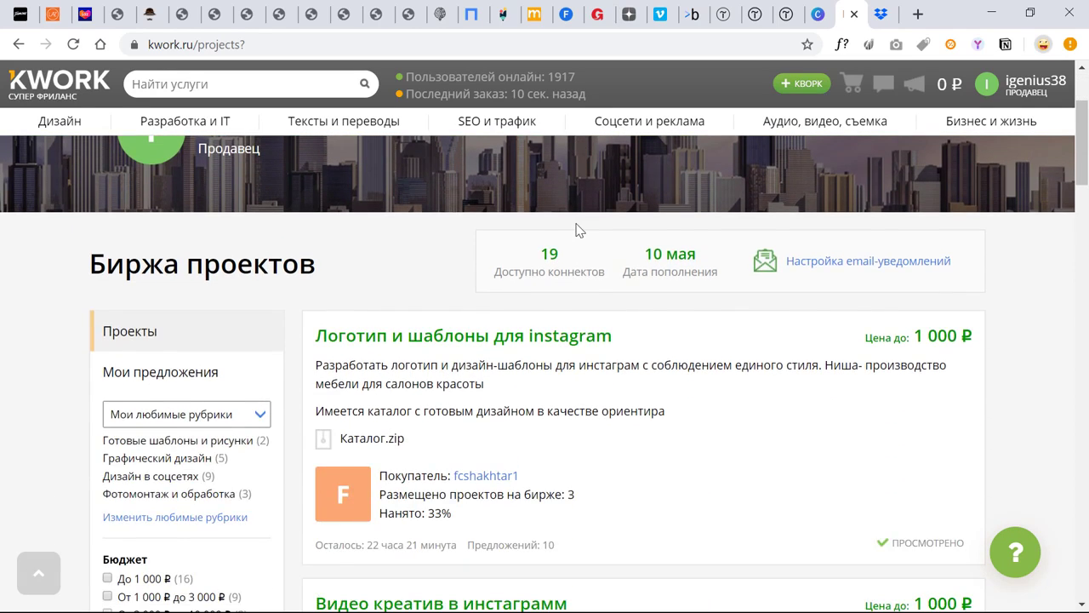
pyautogui.scroll(-2, 576, 228)
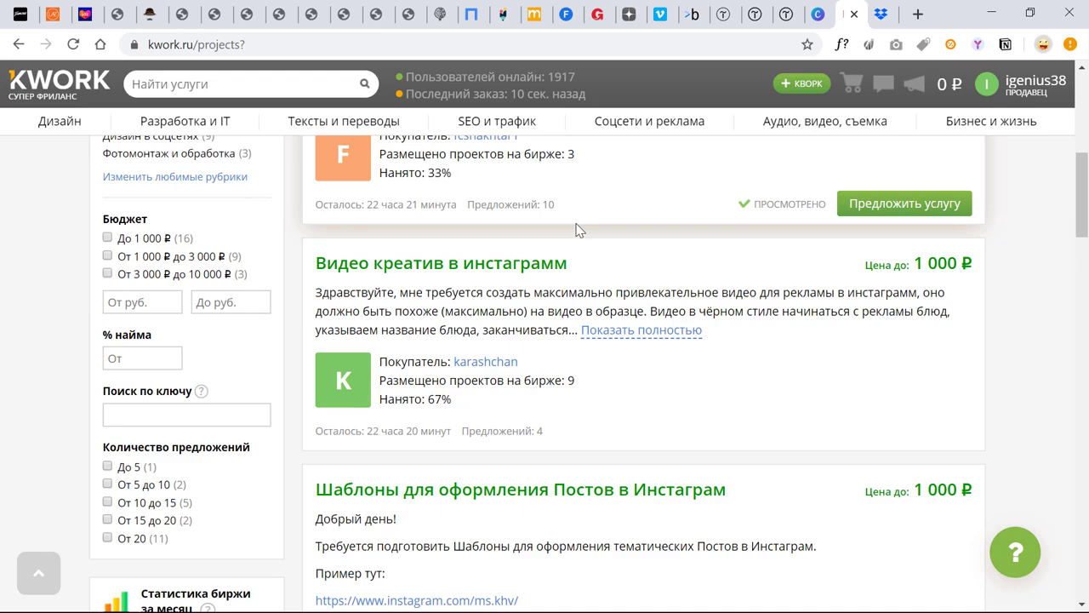
pyautogui.scroll(5, 578, 230)
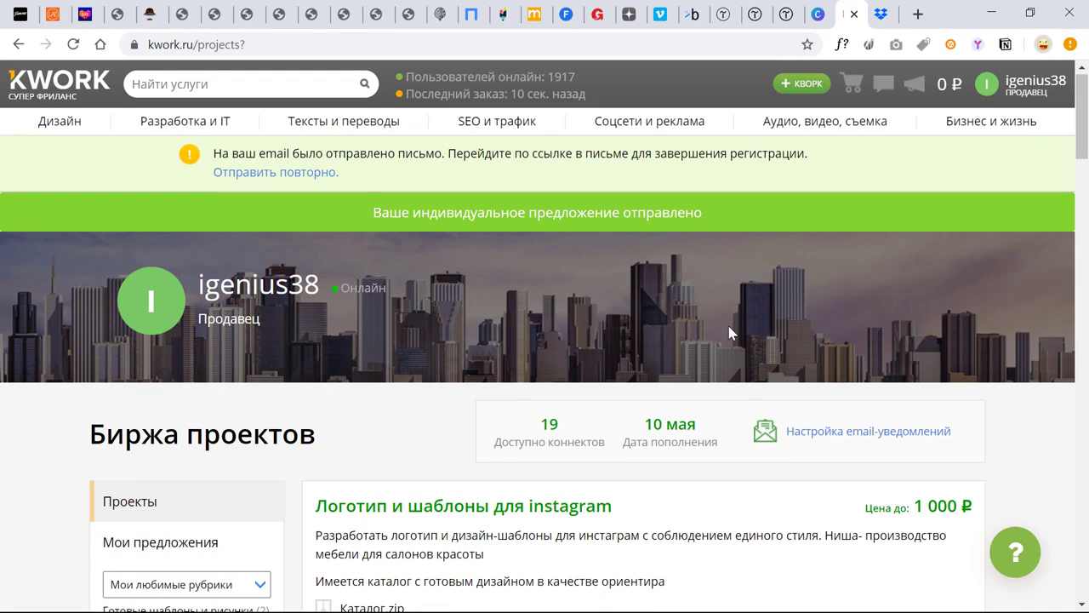
pyautogui.scroll(-1, 730, 333)
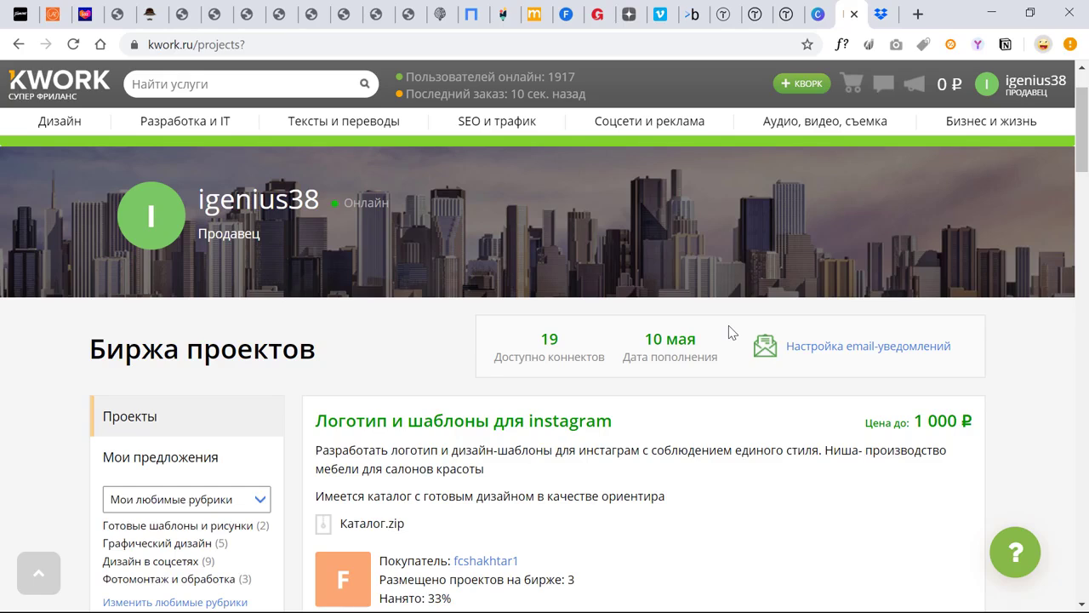